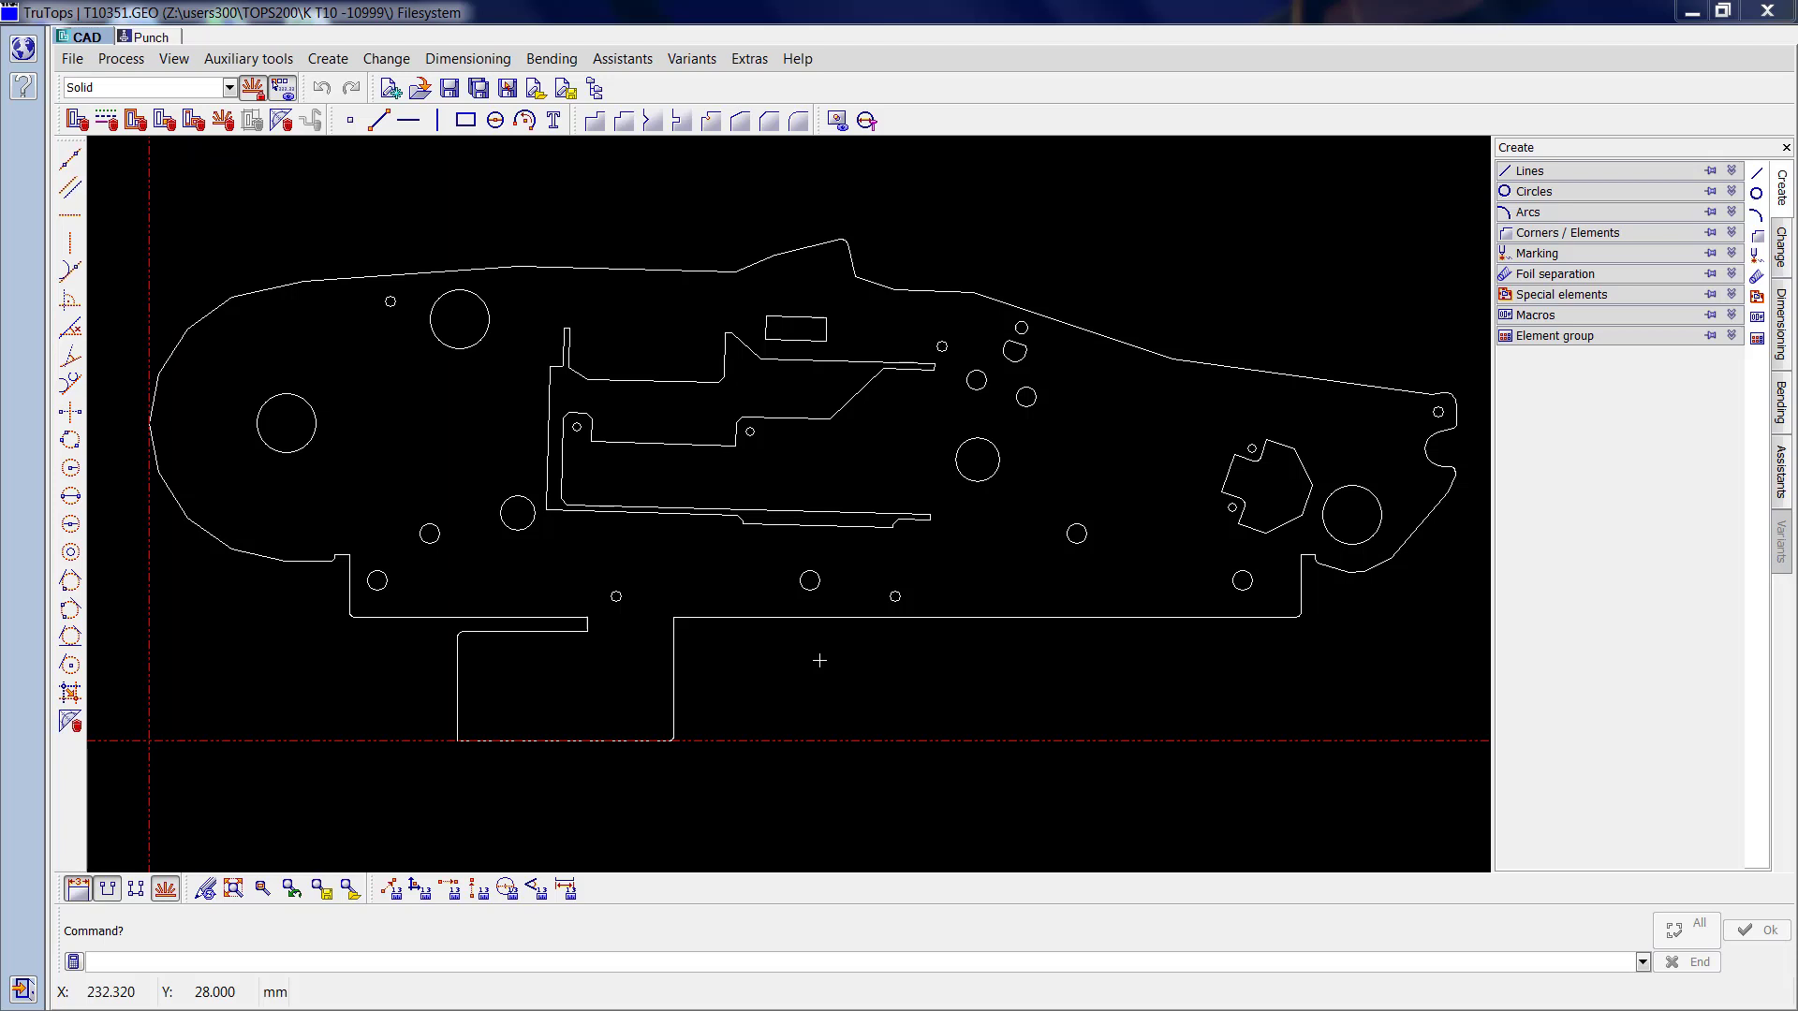
Delete all elements, then open OC_TEST.GEO from the TOPS200 folder.
{"action": "left_click", "coordinate": [80, 125]}
{"action": "left_click", "coordinate": [1685, 930]}
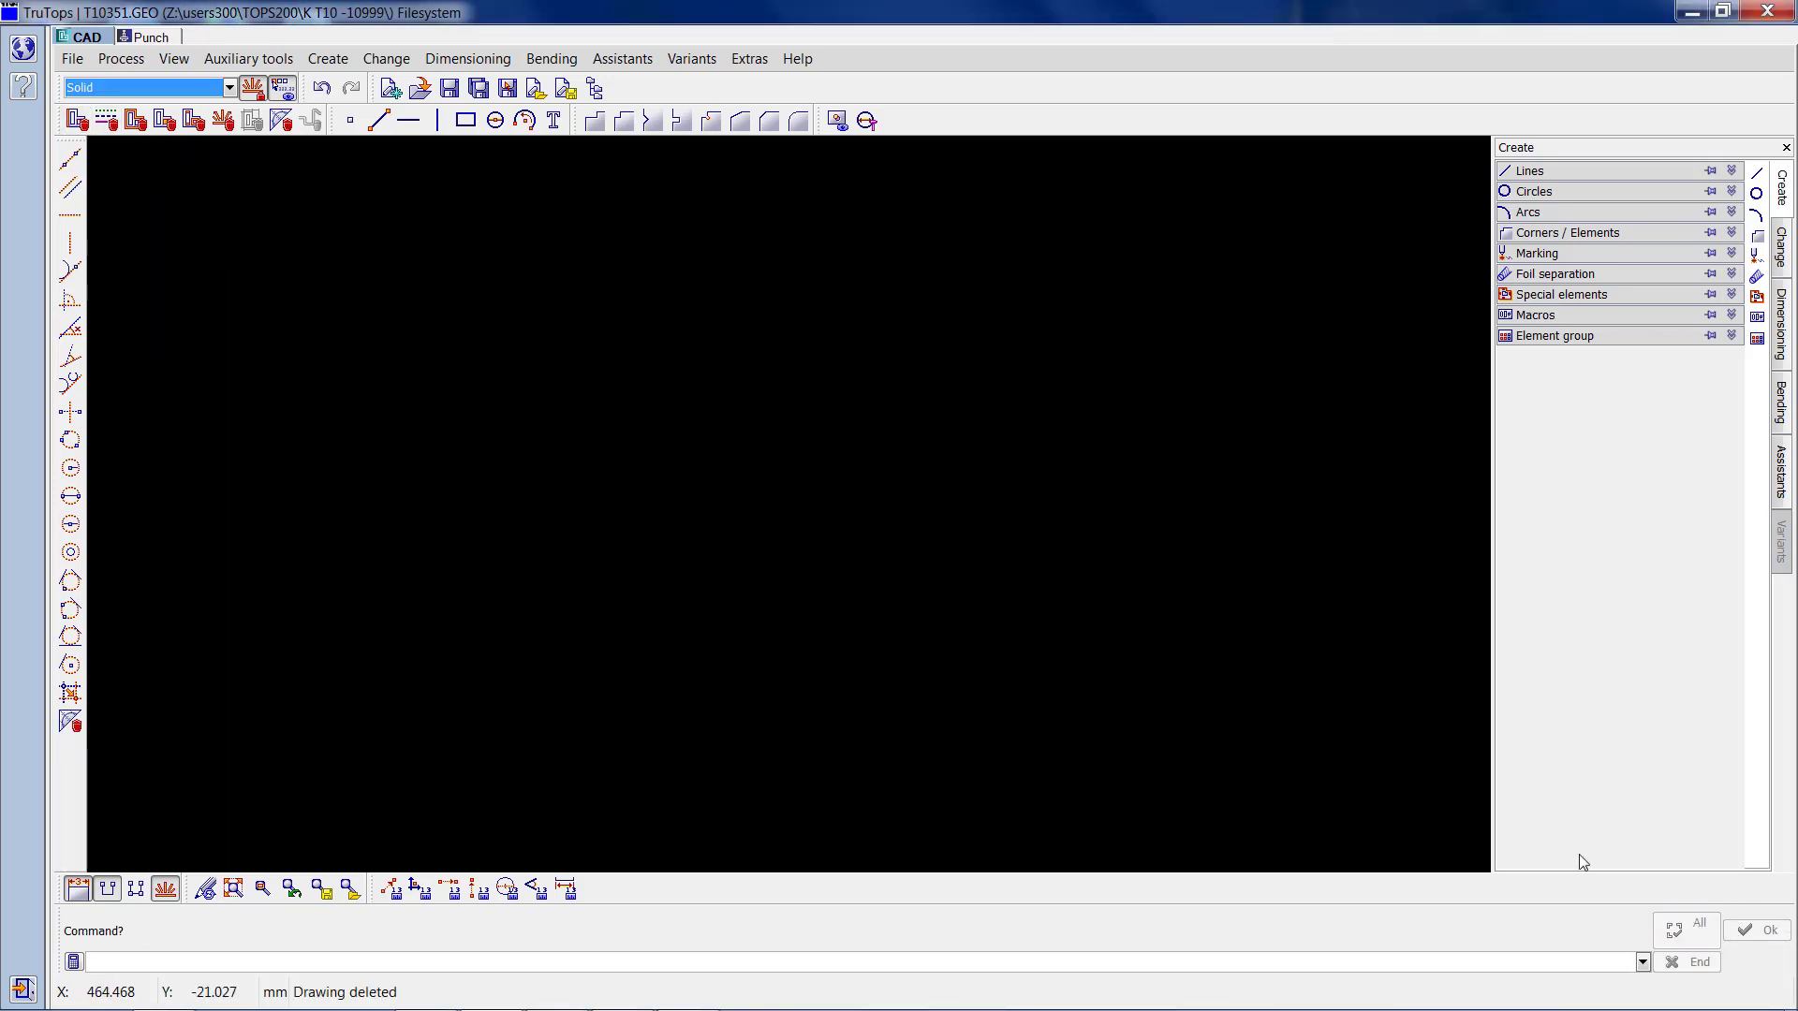
{"action": "left_click", "coordinate": [420, 90]}
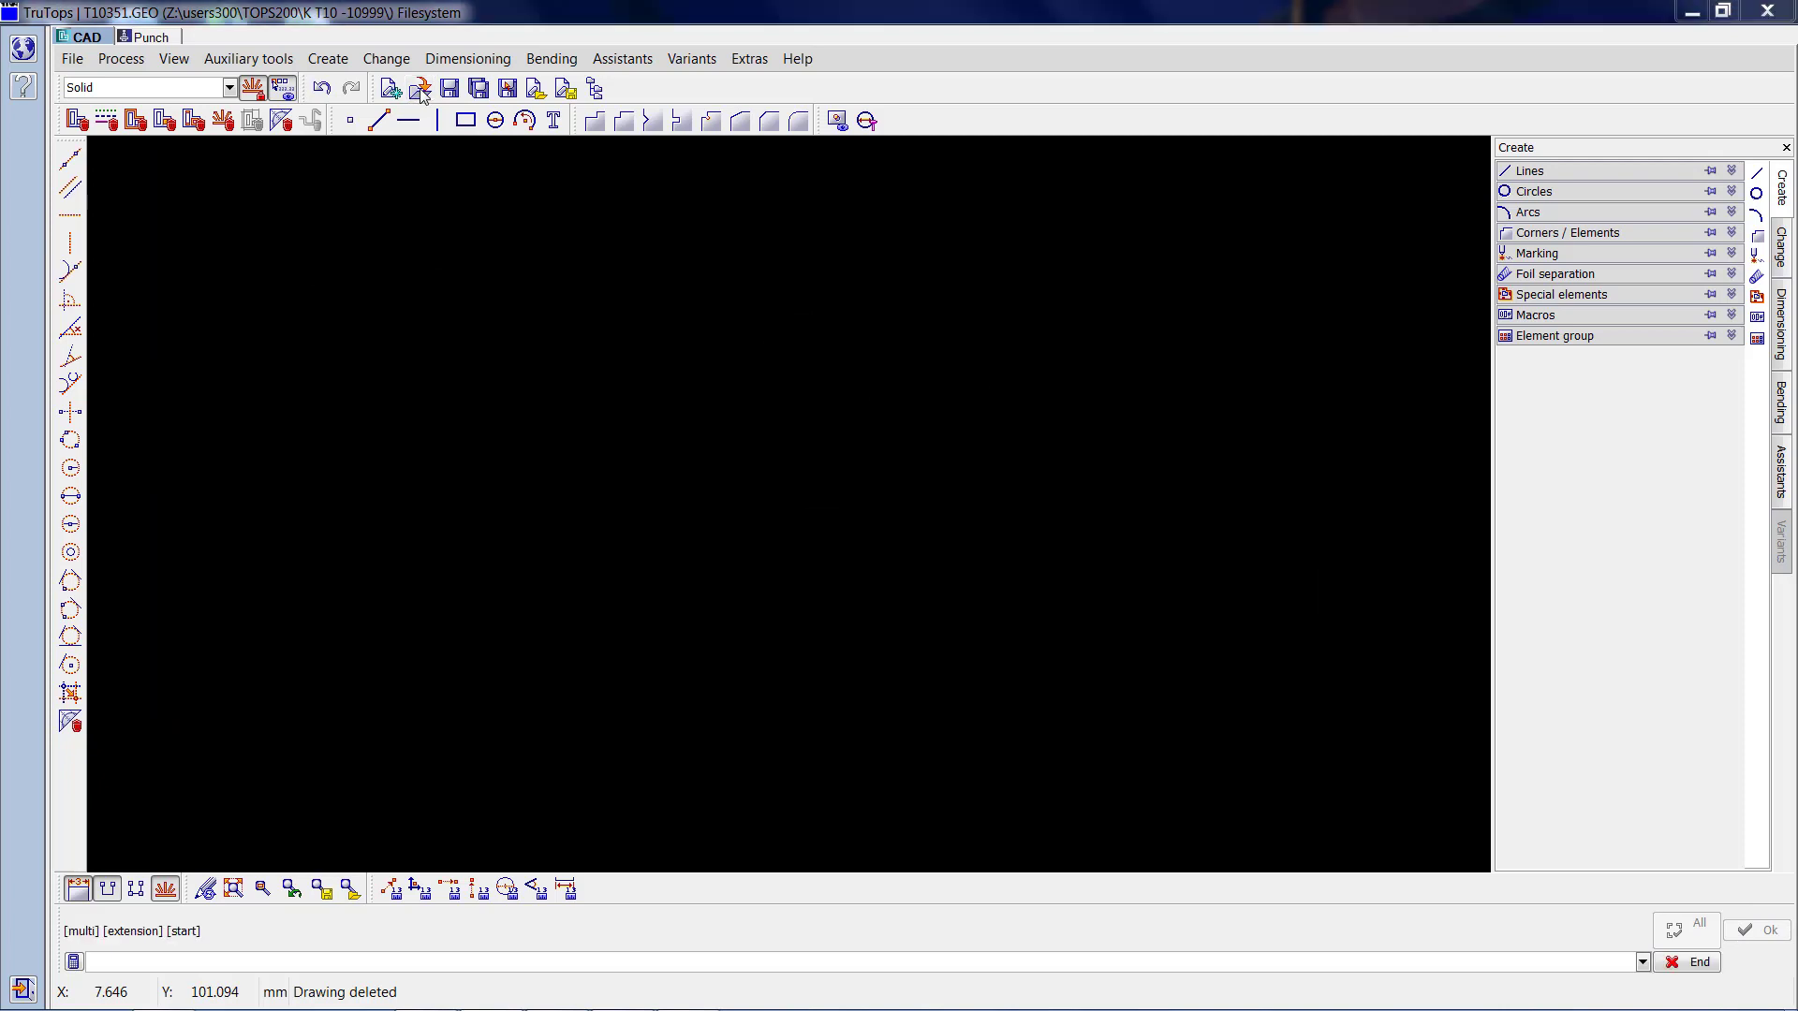
{"action": "left_click", "coordinate": [557, 334]}
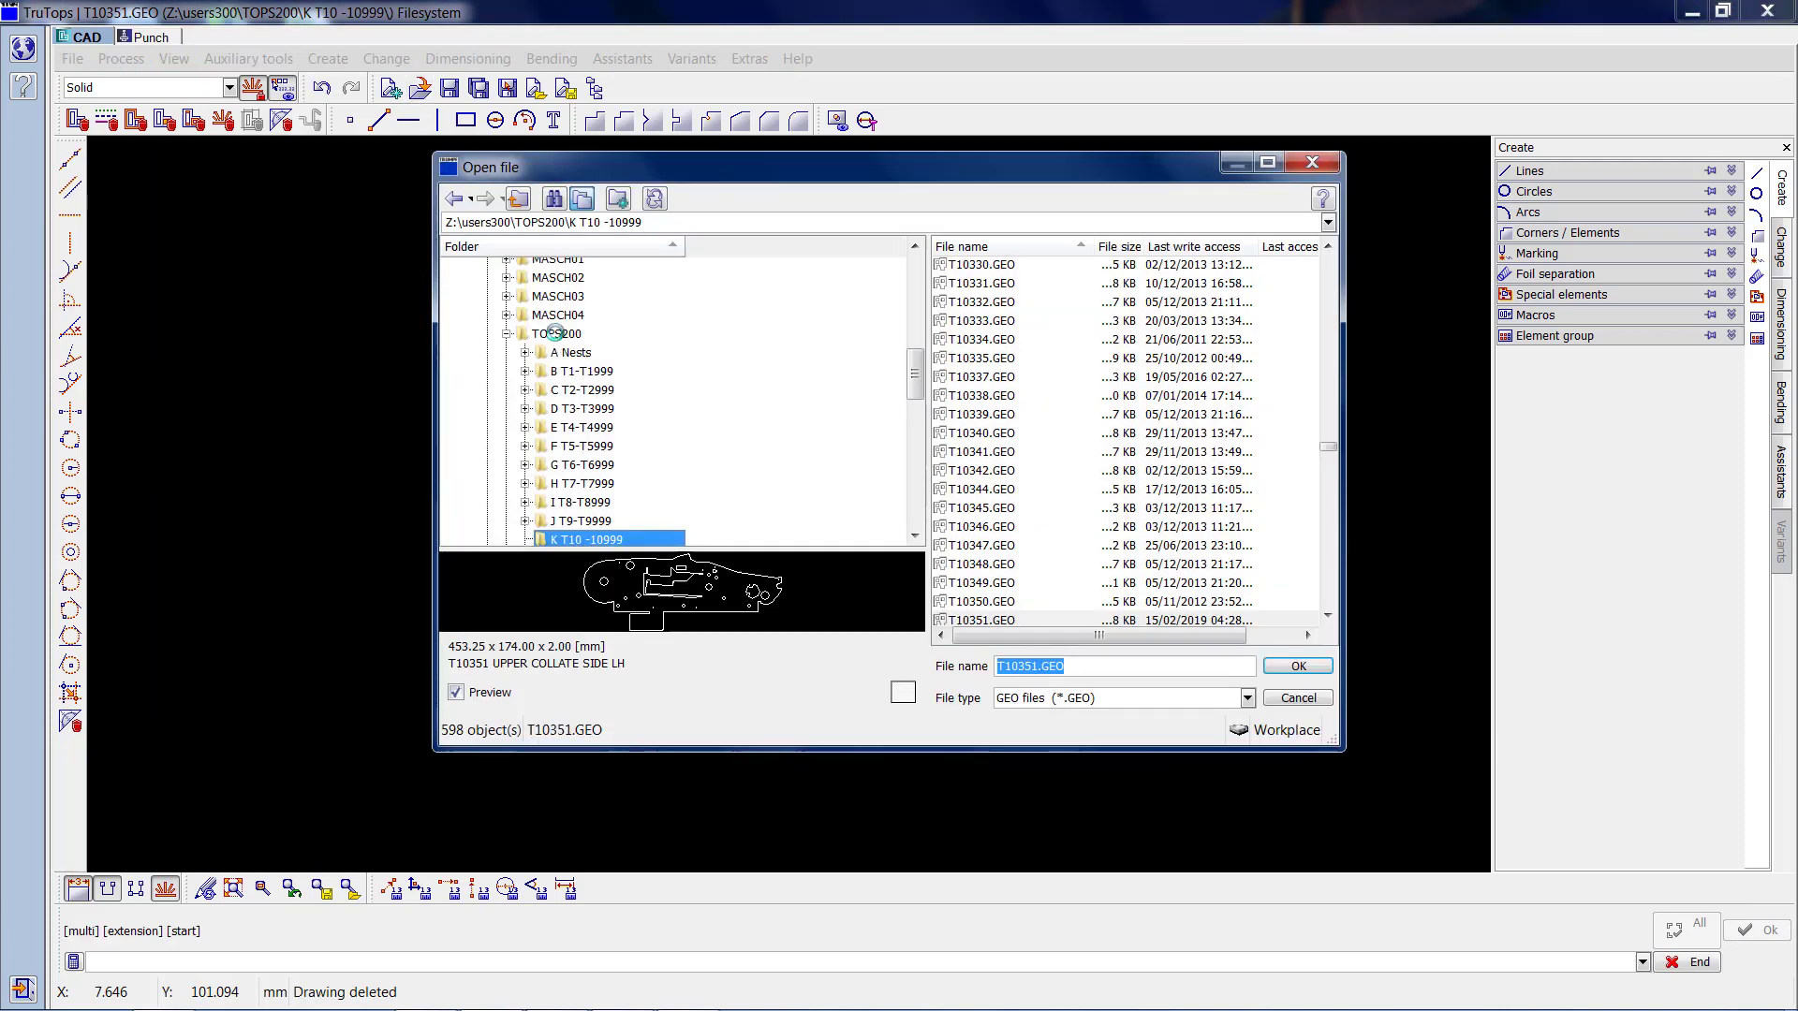
{"action": "left_click_drag", "start_coordinate": [1065, 665], "coordinate": [872, 665]}
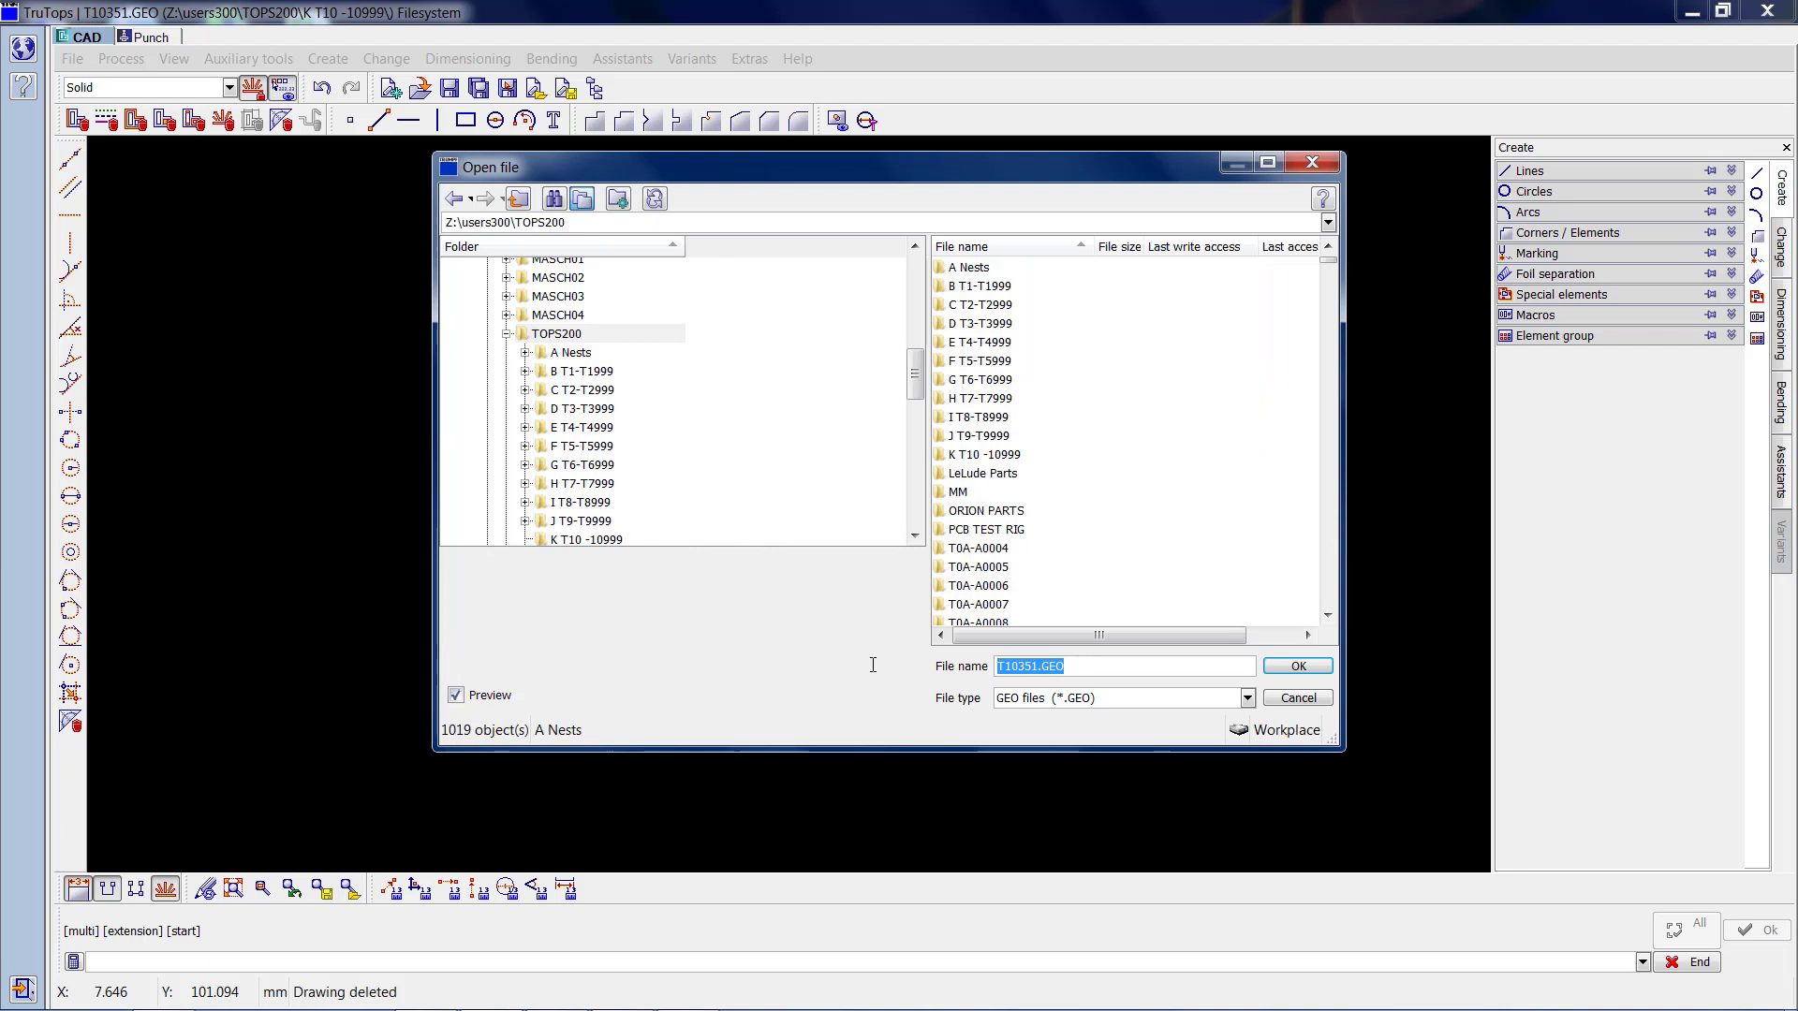
{"action": "type", "text": "OC_TEST"}
{"action": "left_click", "coordinate": [1302, 667]}
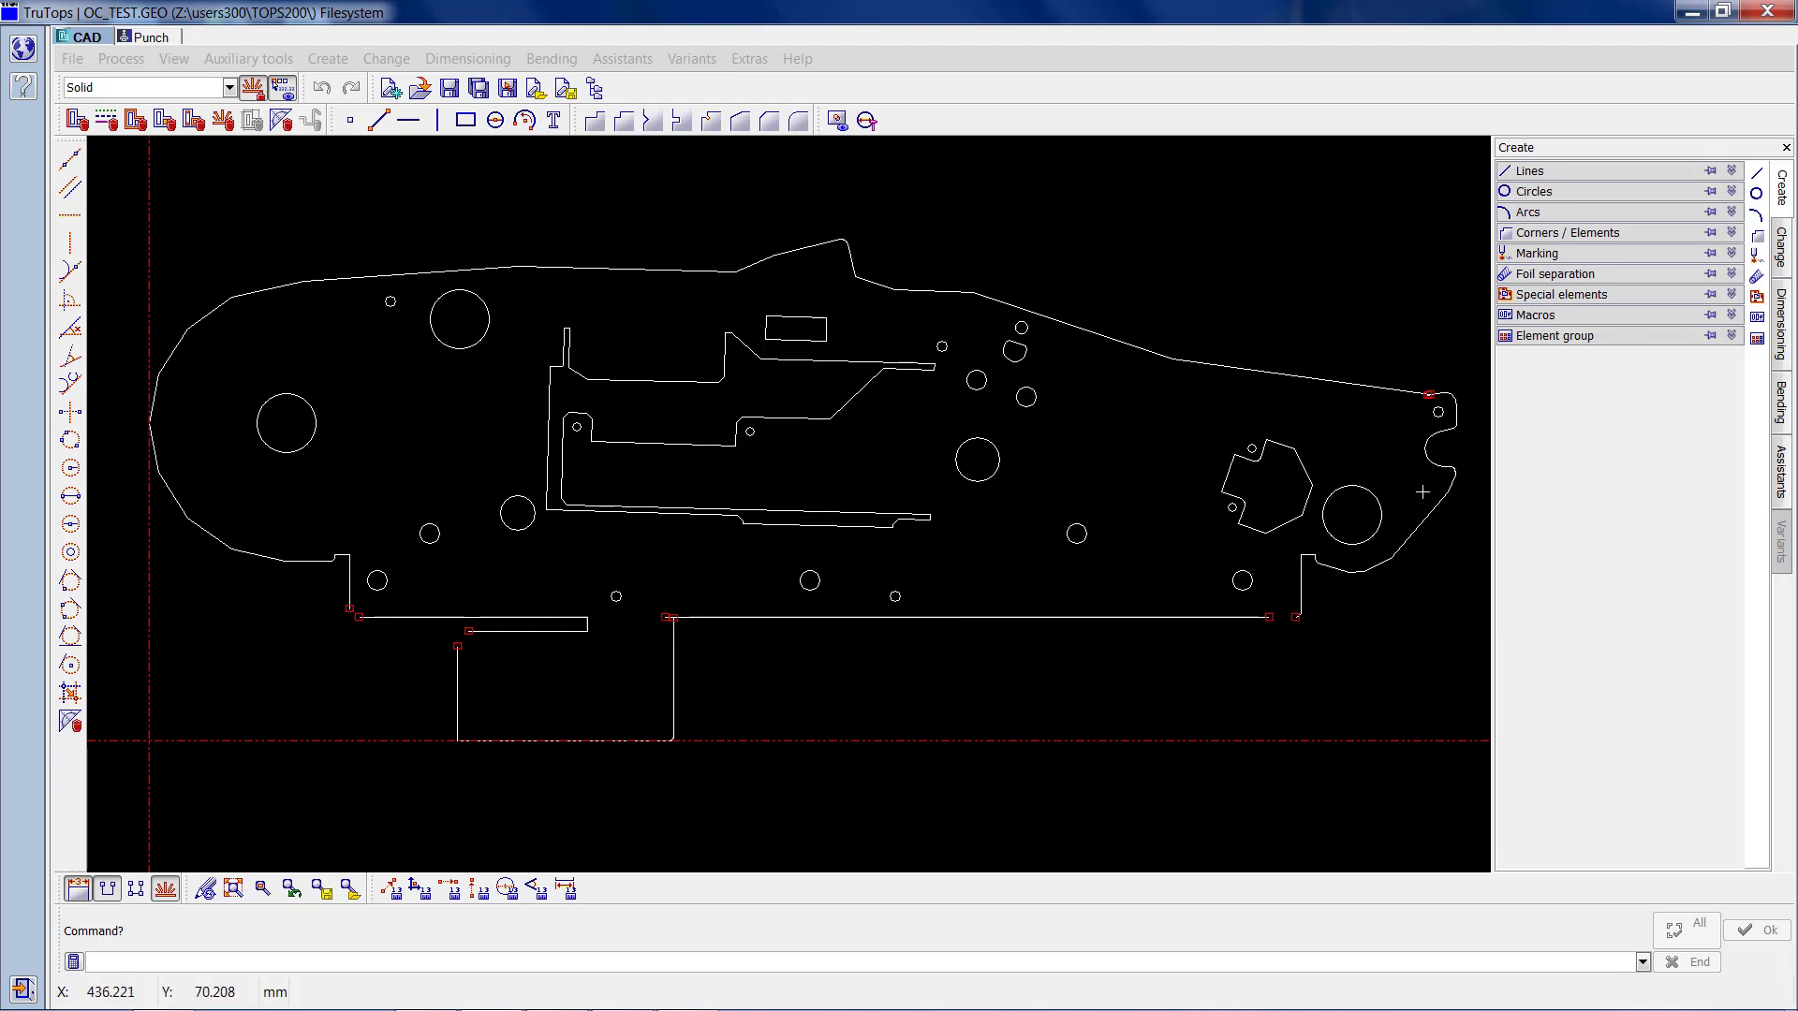
Zoom in on the gap between the two line ends at the part's upper-right tip.
{"action": "scroll", "coordinate": [1427, 403], "scroll_direction": "up", "scroll_amount": 5}
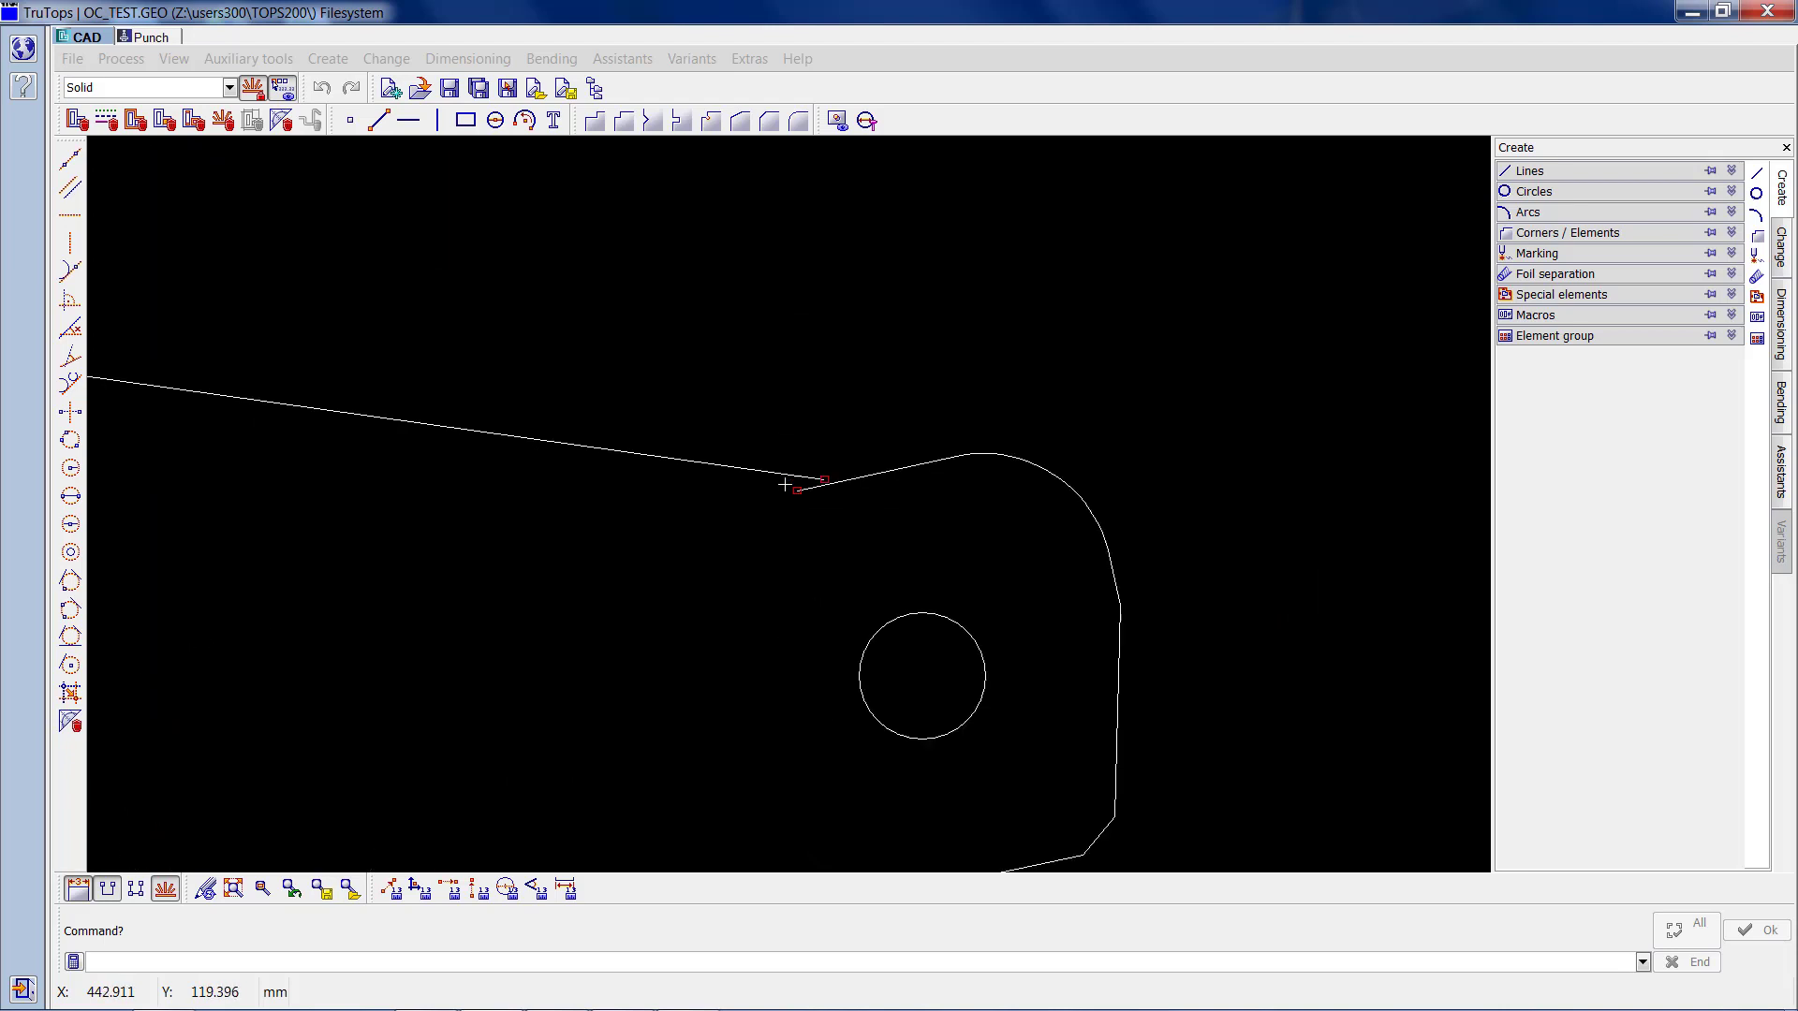
{"action": "scroll", "coordinate": [791, 489], "scroll_direction": "up", "scroll_amount": 5}
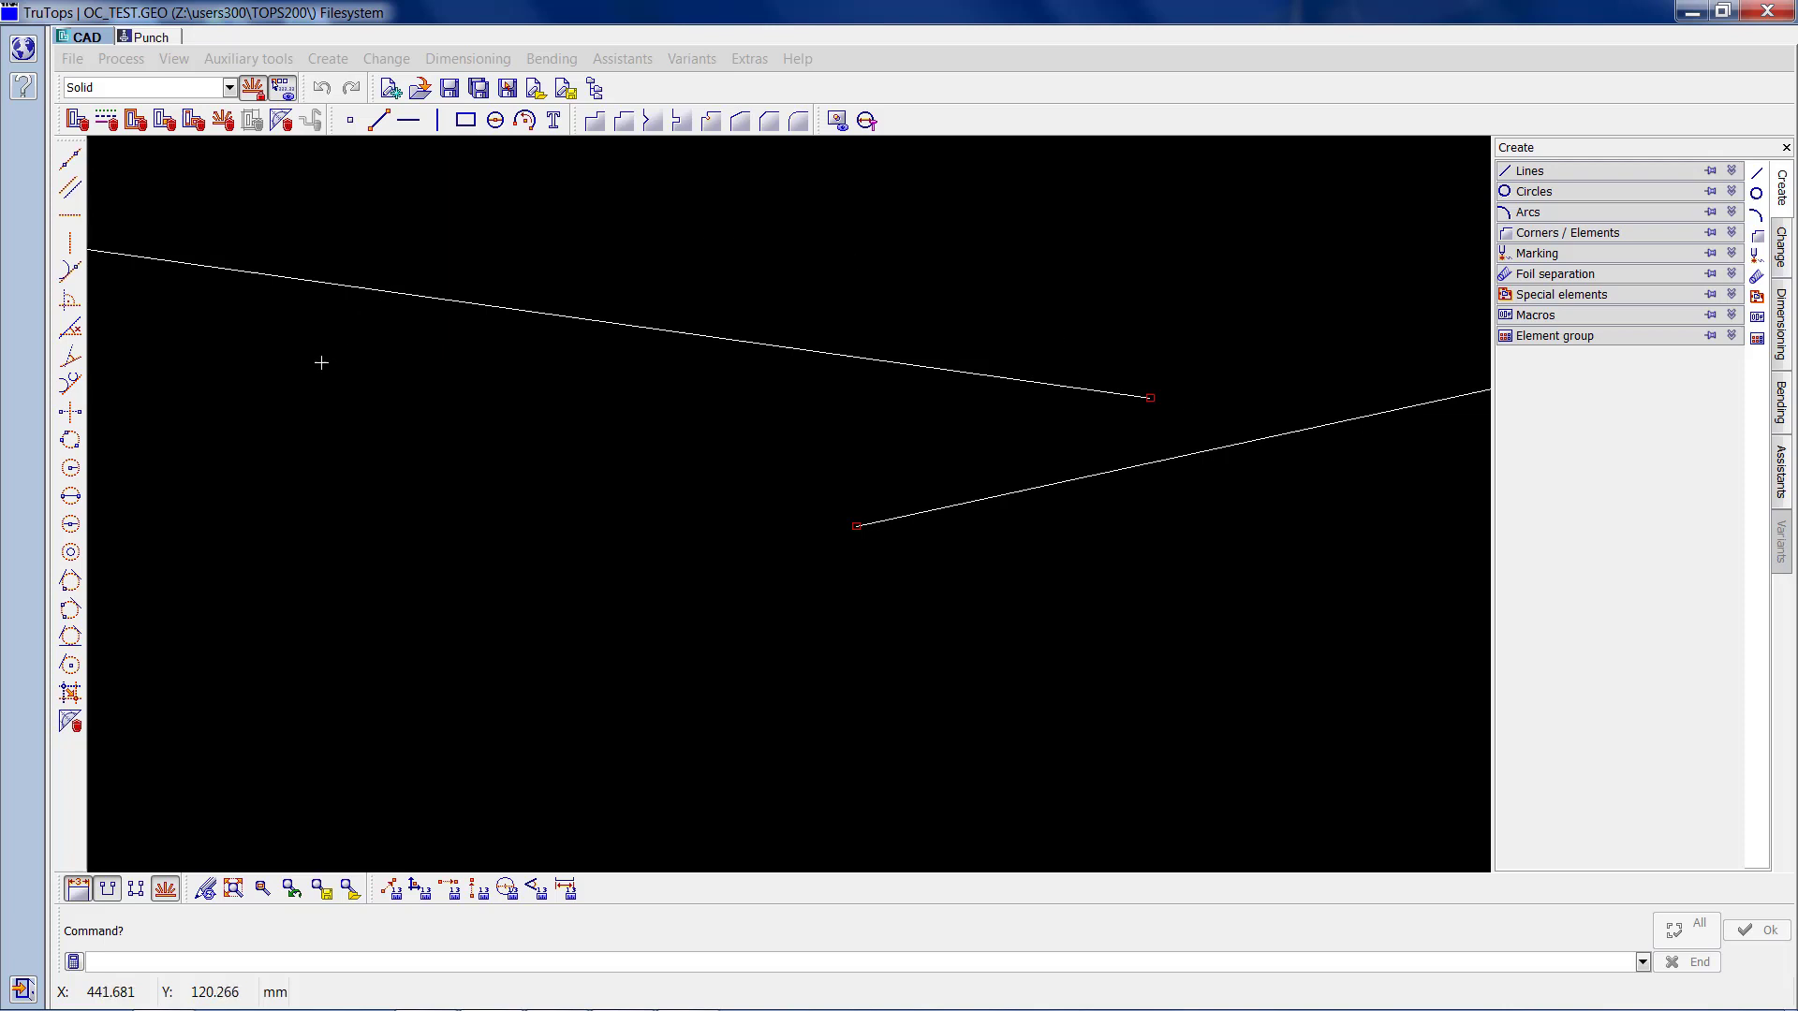
Lay an angular construction line along the upper outline line, extending across the gap.
{"action": "left_click", "coordinate": [72, 337]}
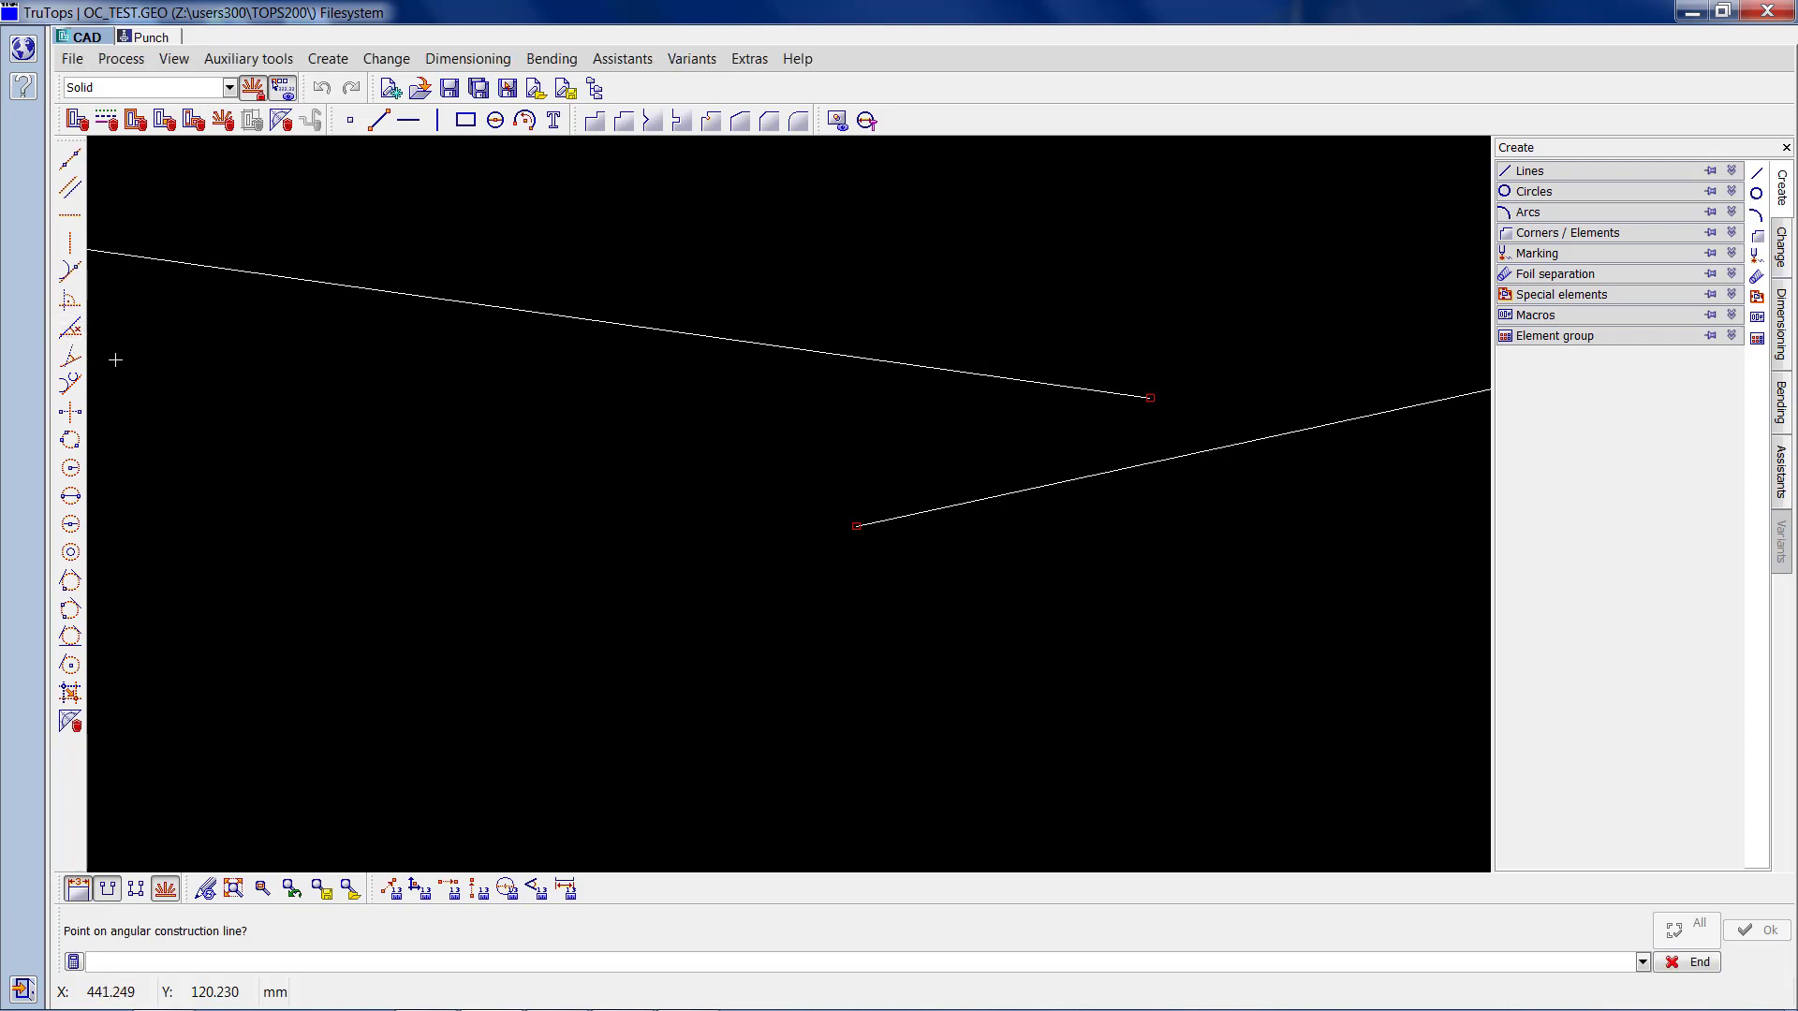
{"action": "left_click", "coordinate": [484, 308]}
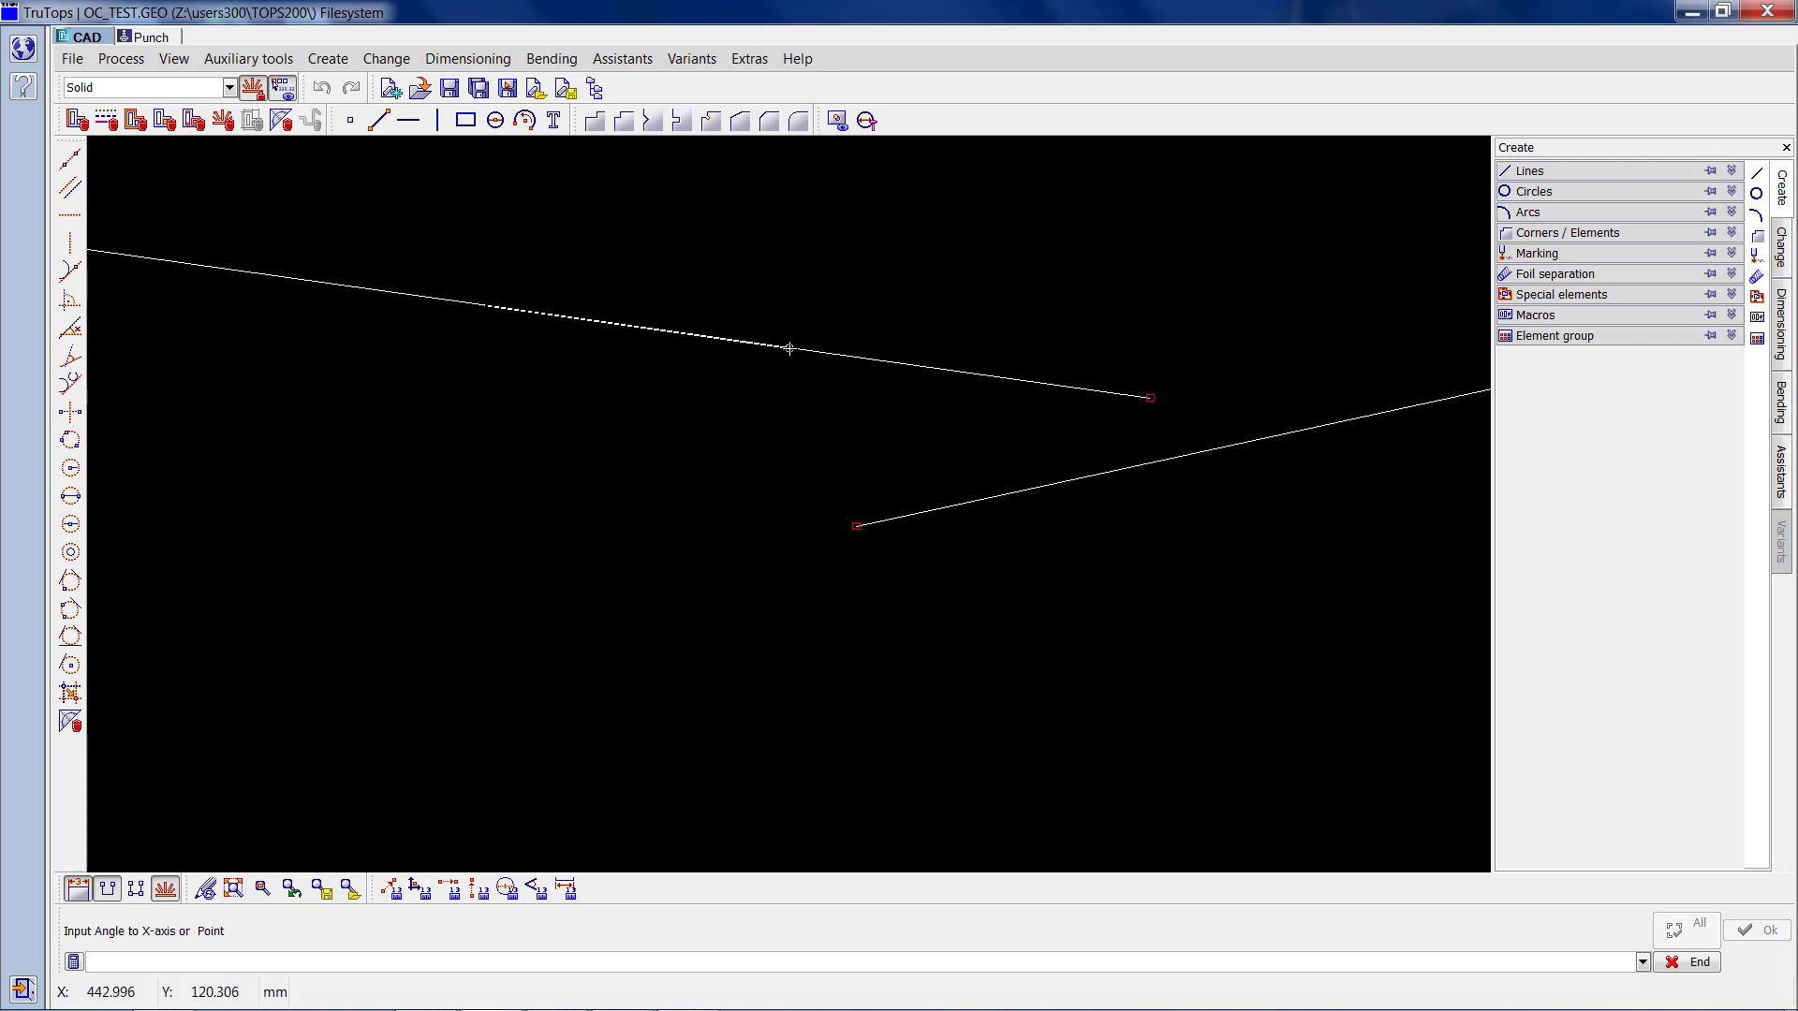
{"action": "left_click", "coordinate": [786, 349]}
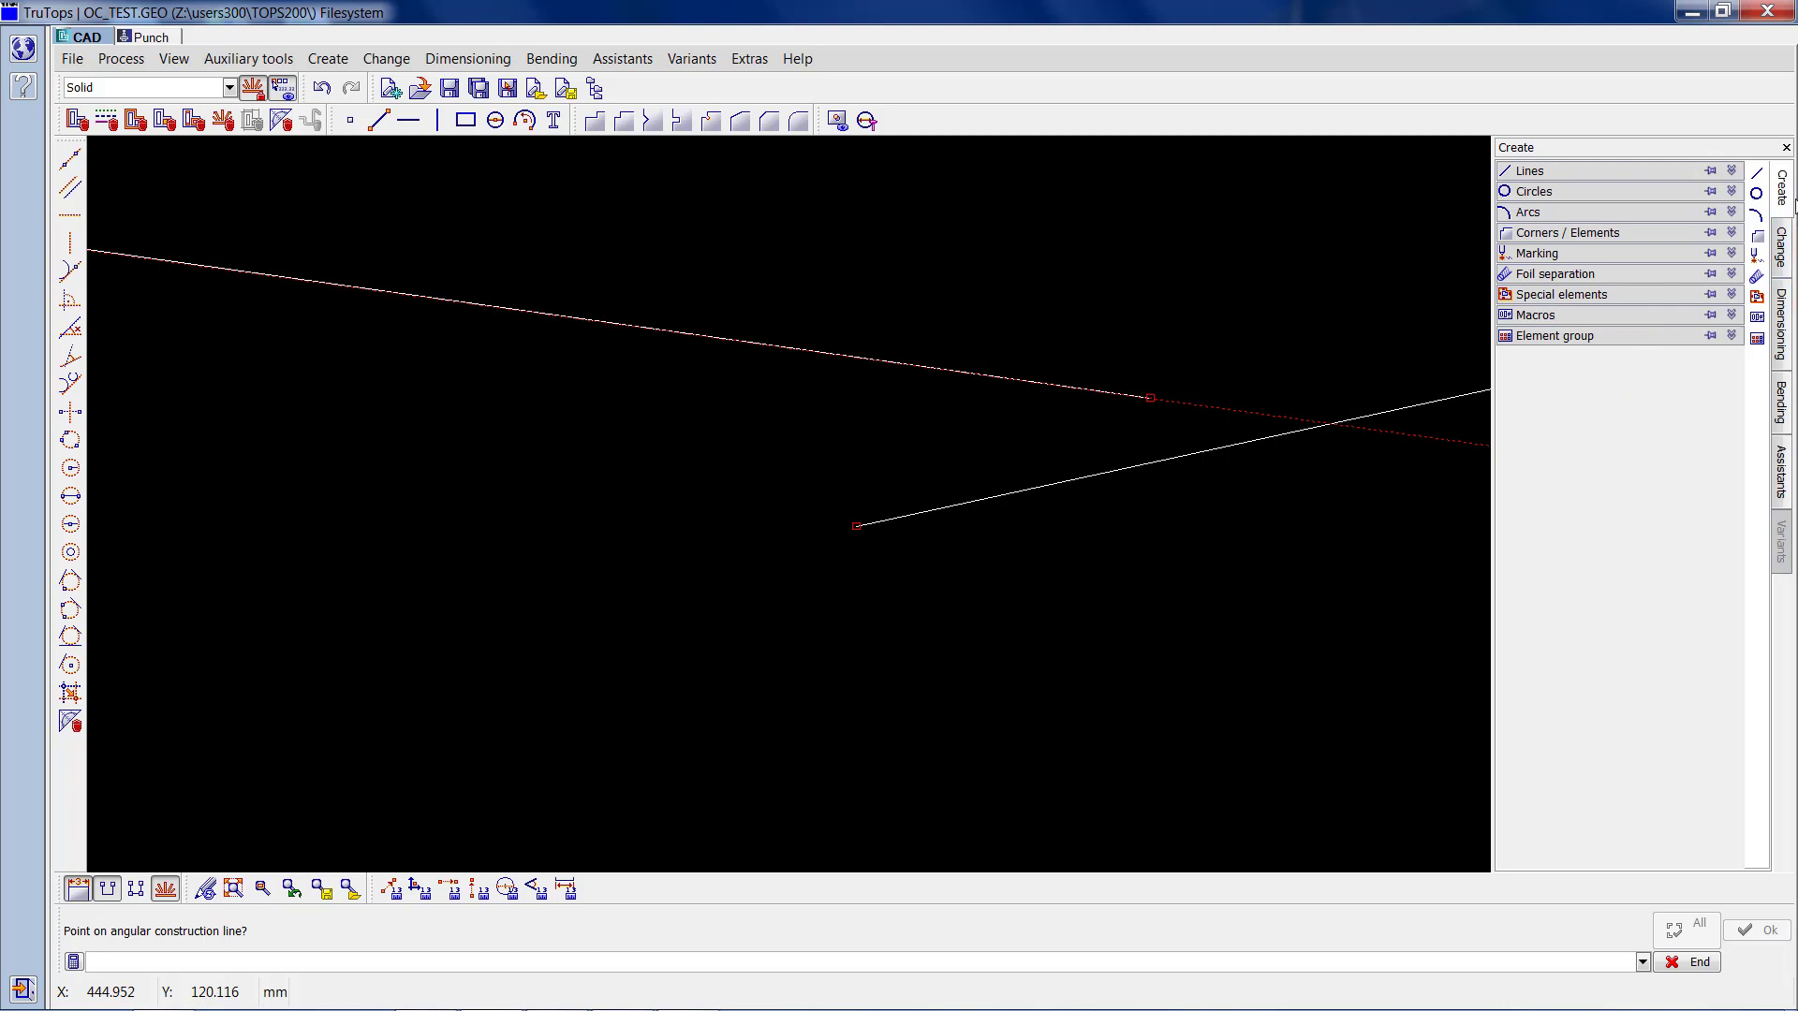
Show the Change tools with the Stretch section's Horizontal, Vertical and 2 points options.
{"action": "left_click", "coordinate": [1781, 250]}
{"action": "left_click", "coordinate": [1781, 323]}
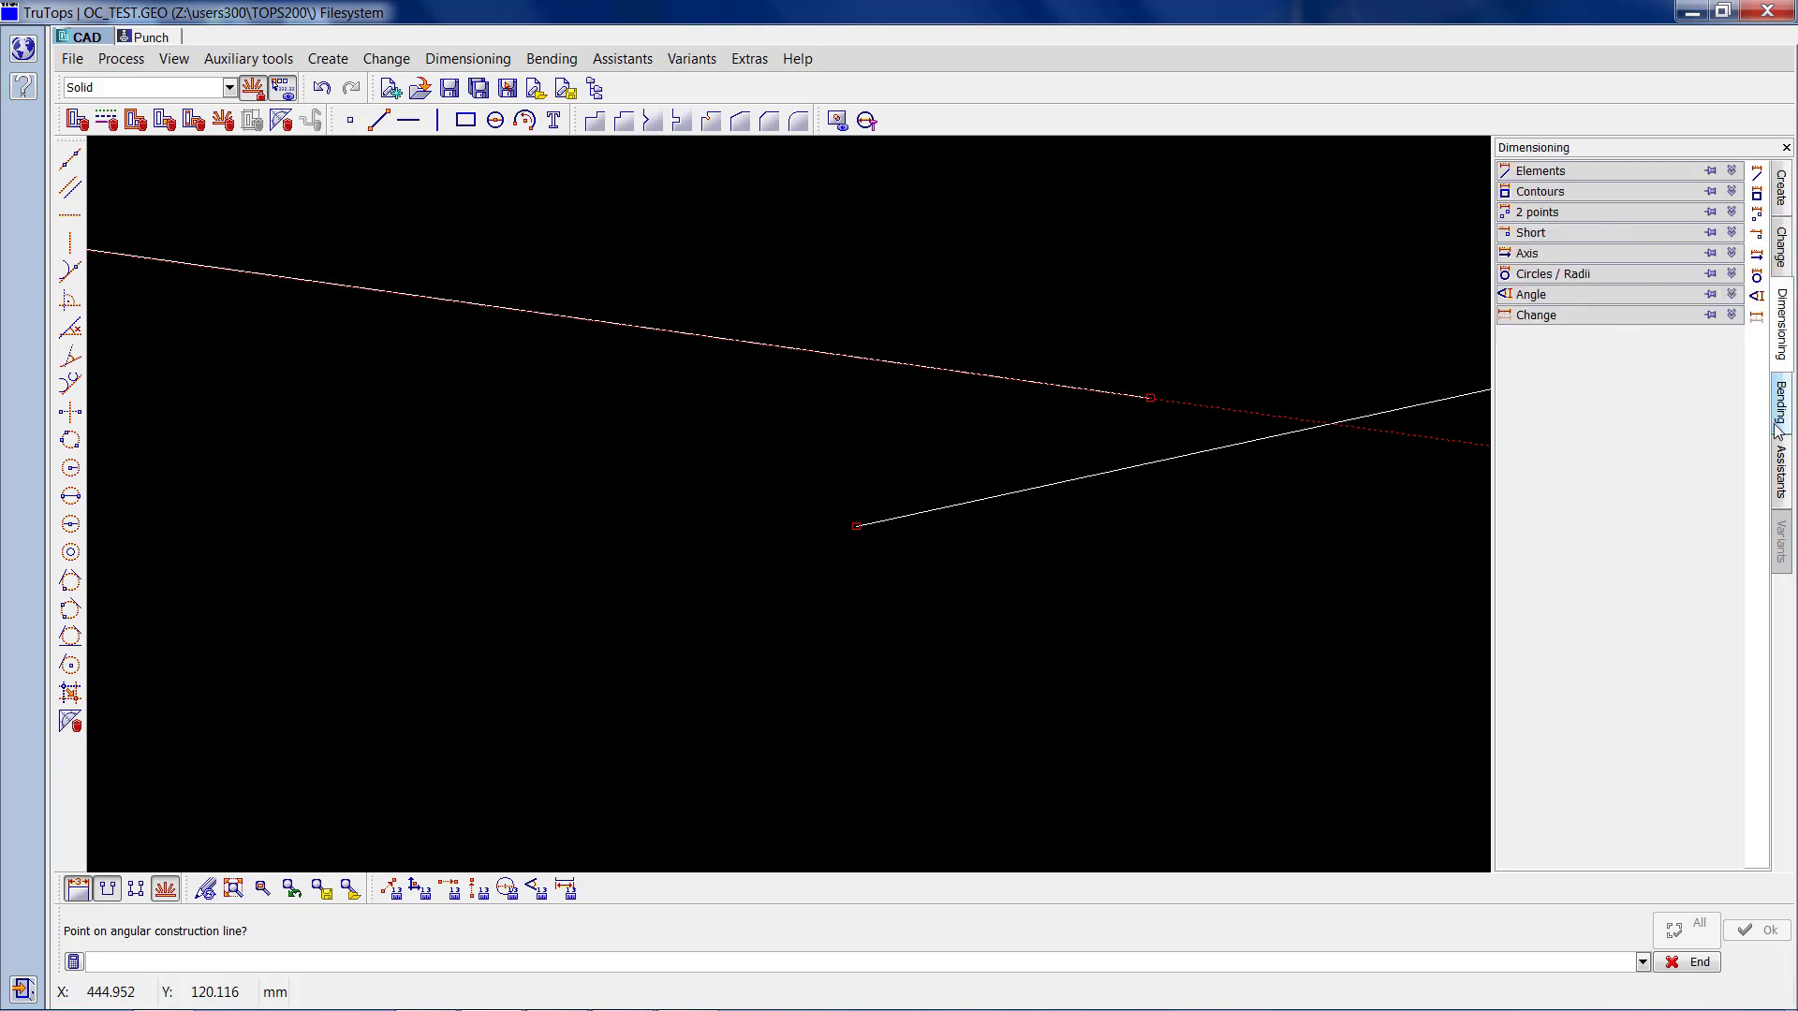
{"action": "left_click", "coordinate": [1779, 417]}
{"action": "left_click", "coordinate": [1784, 473]}
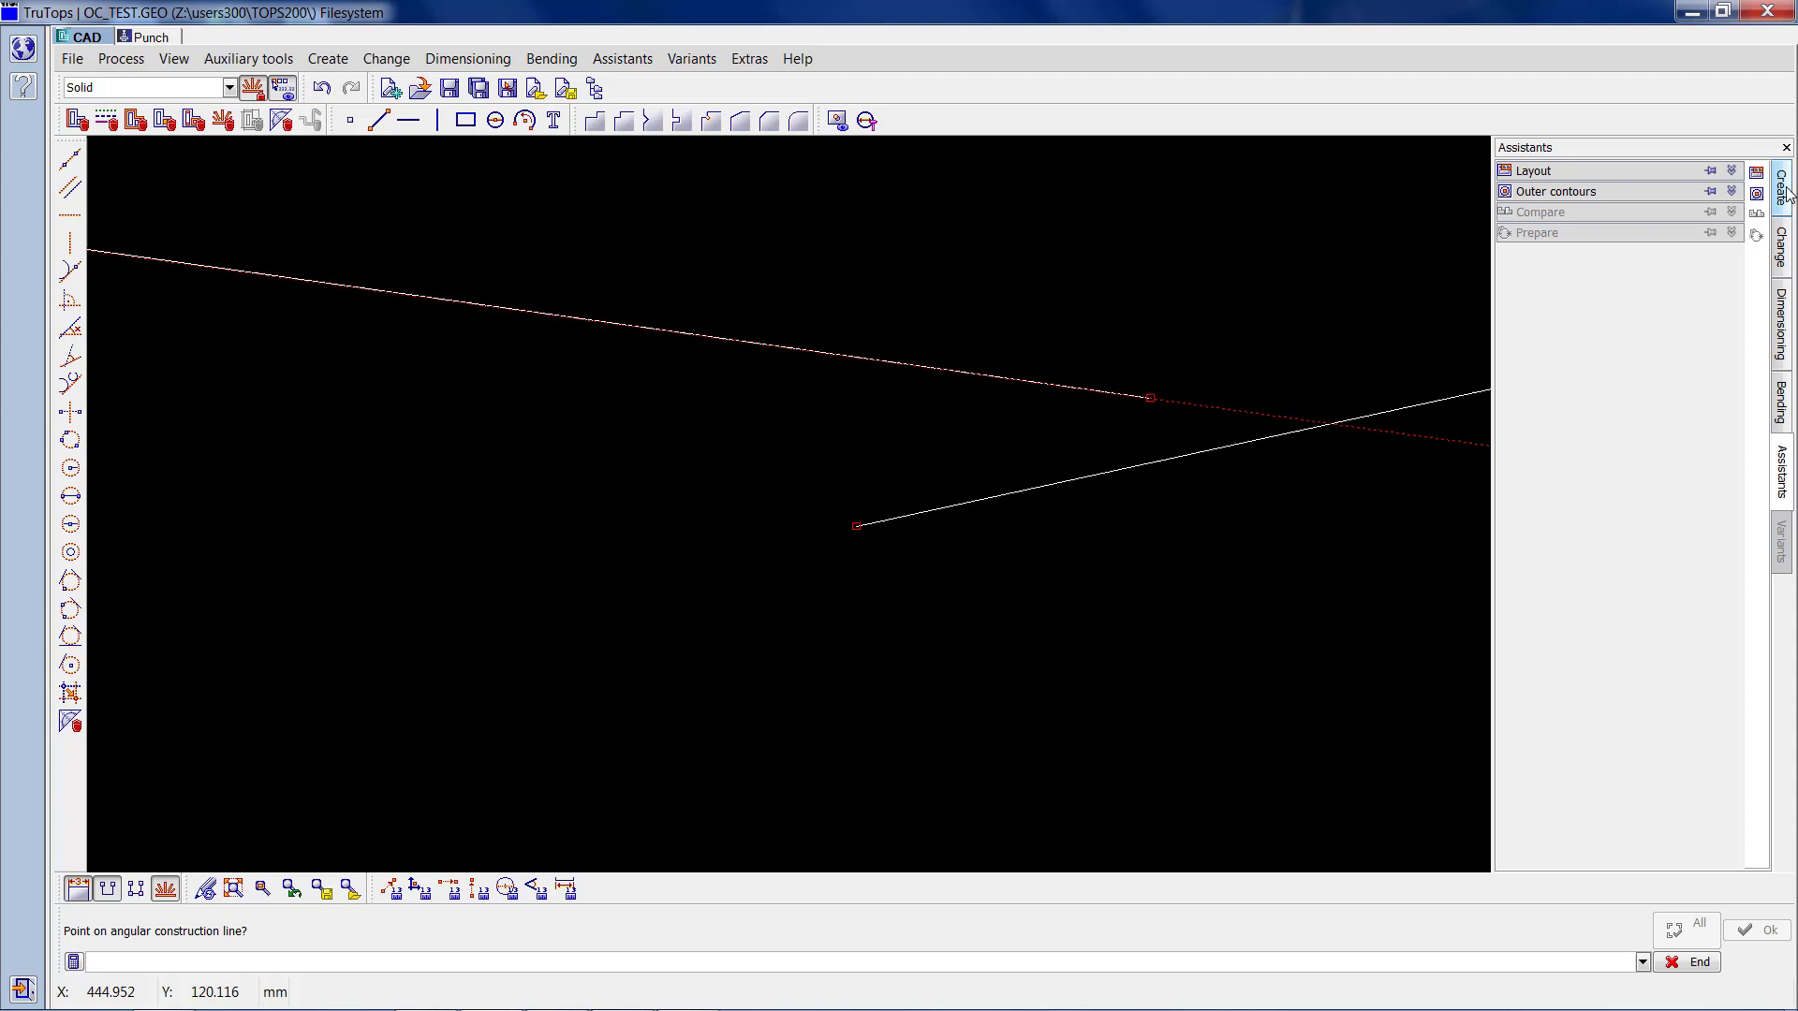
{"action": "left_click", "coordinate": [1784, 191]}
{"action": "left_click", "coordinate": [1779, 249]}
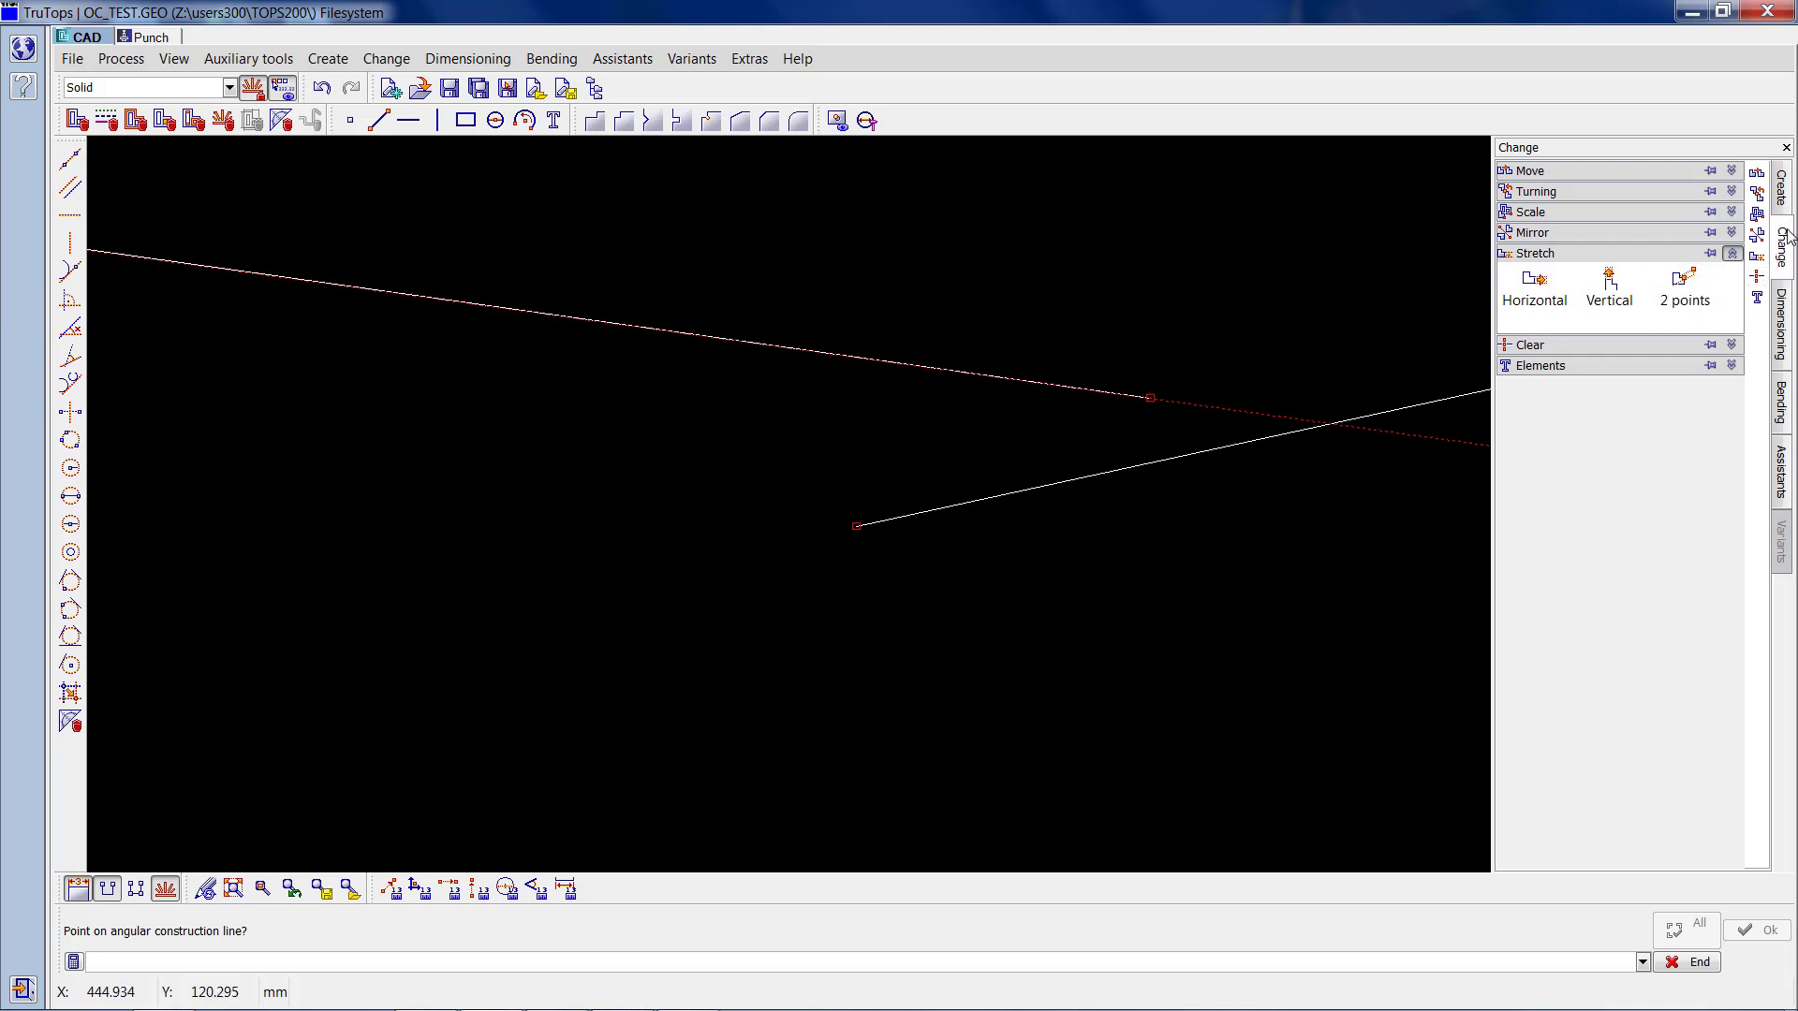
{"action": "left_click", "coordinate": [1529, 254]}
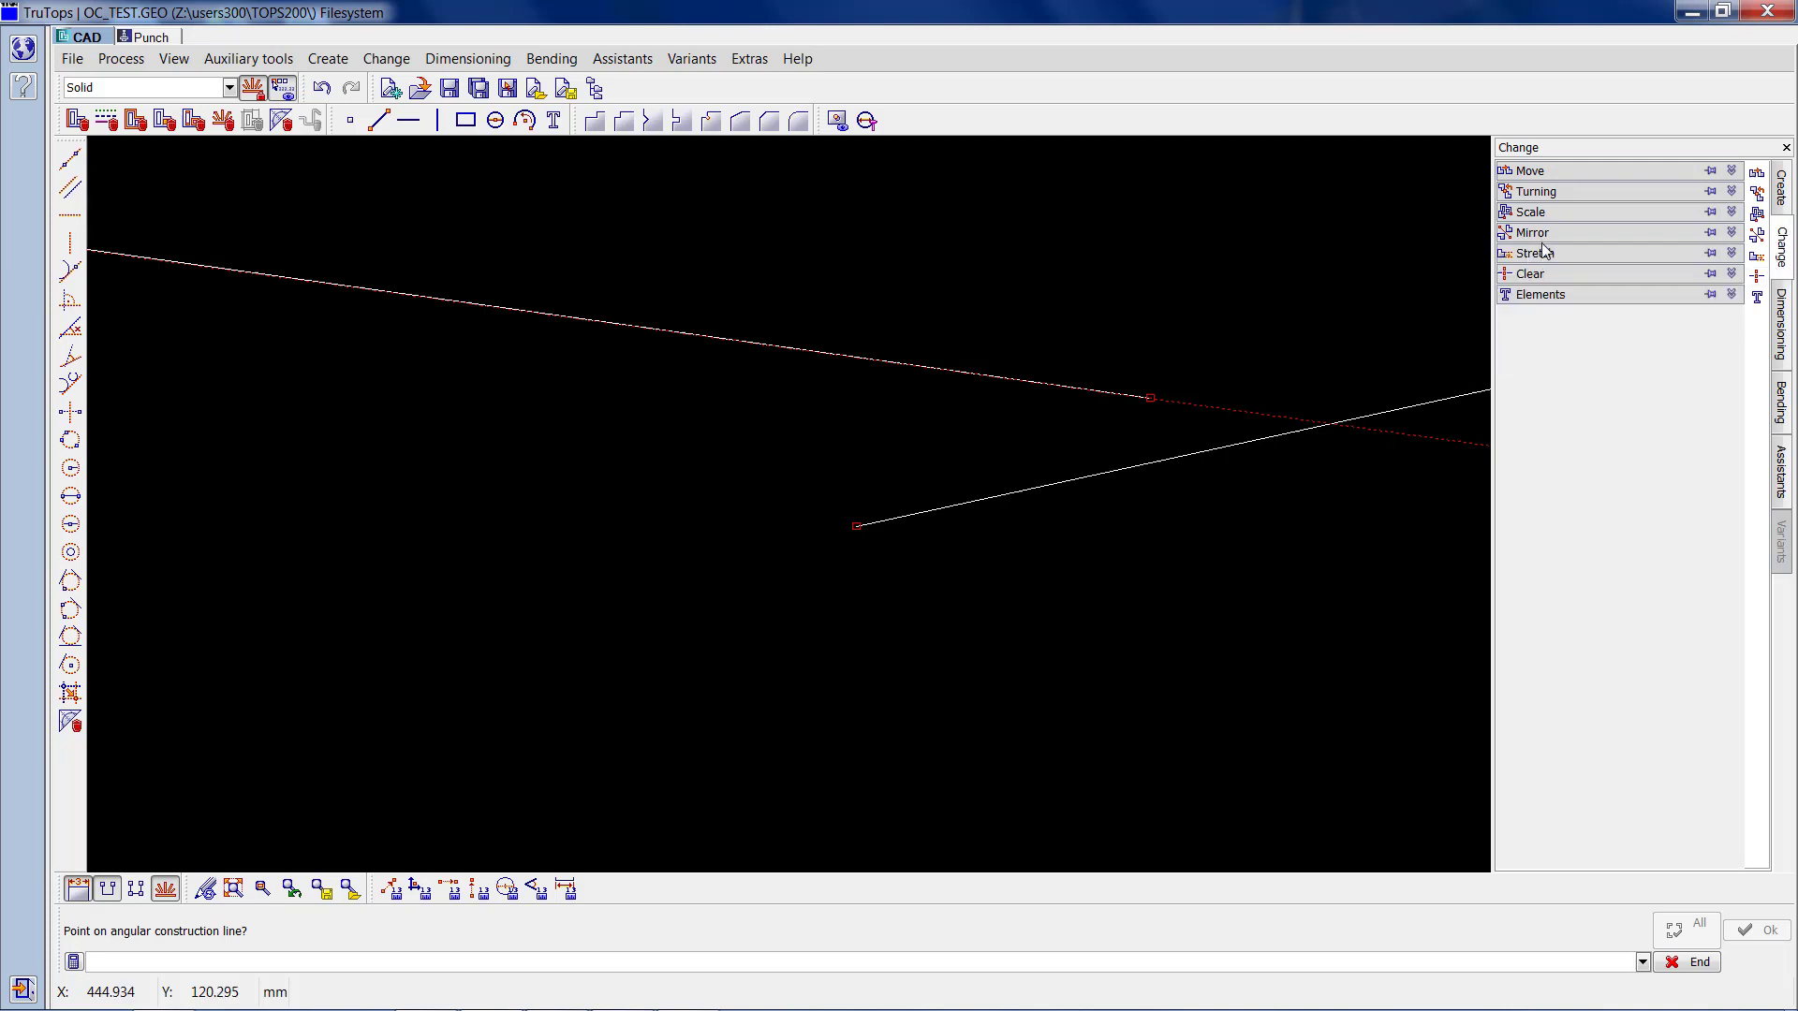
{"action": "left_click", "coordinate": [1561, 257]}
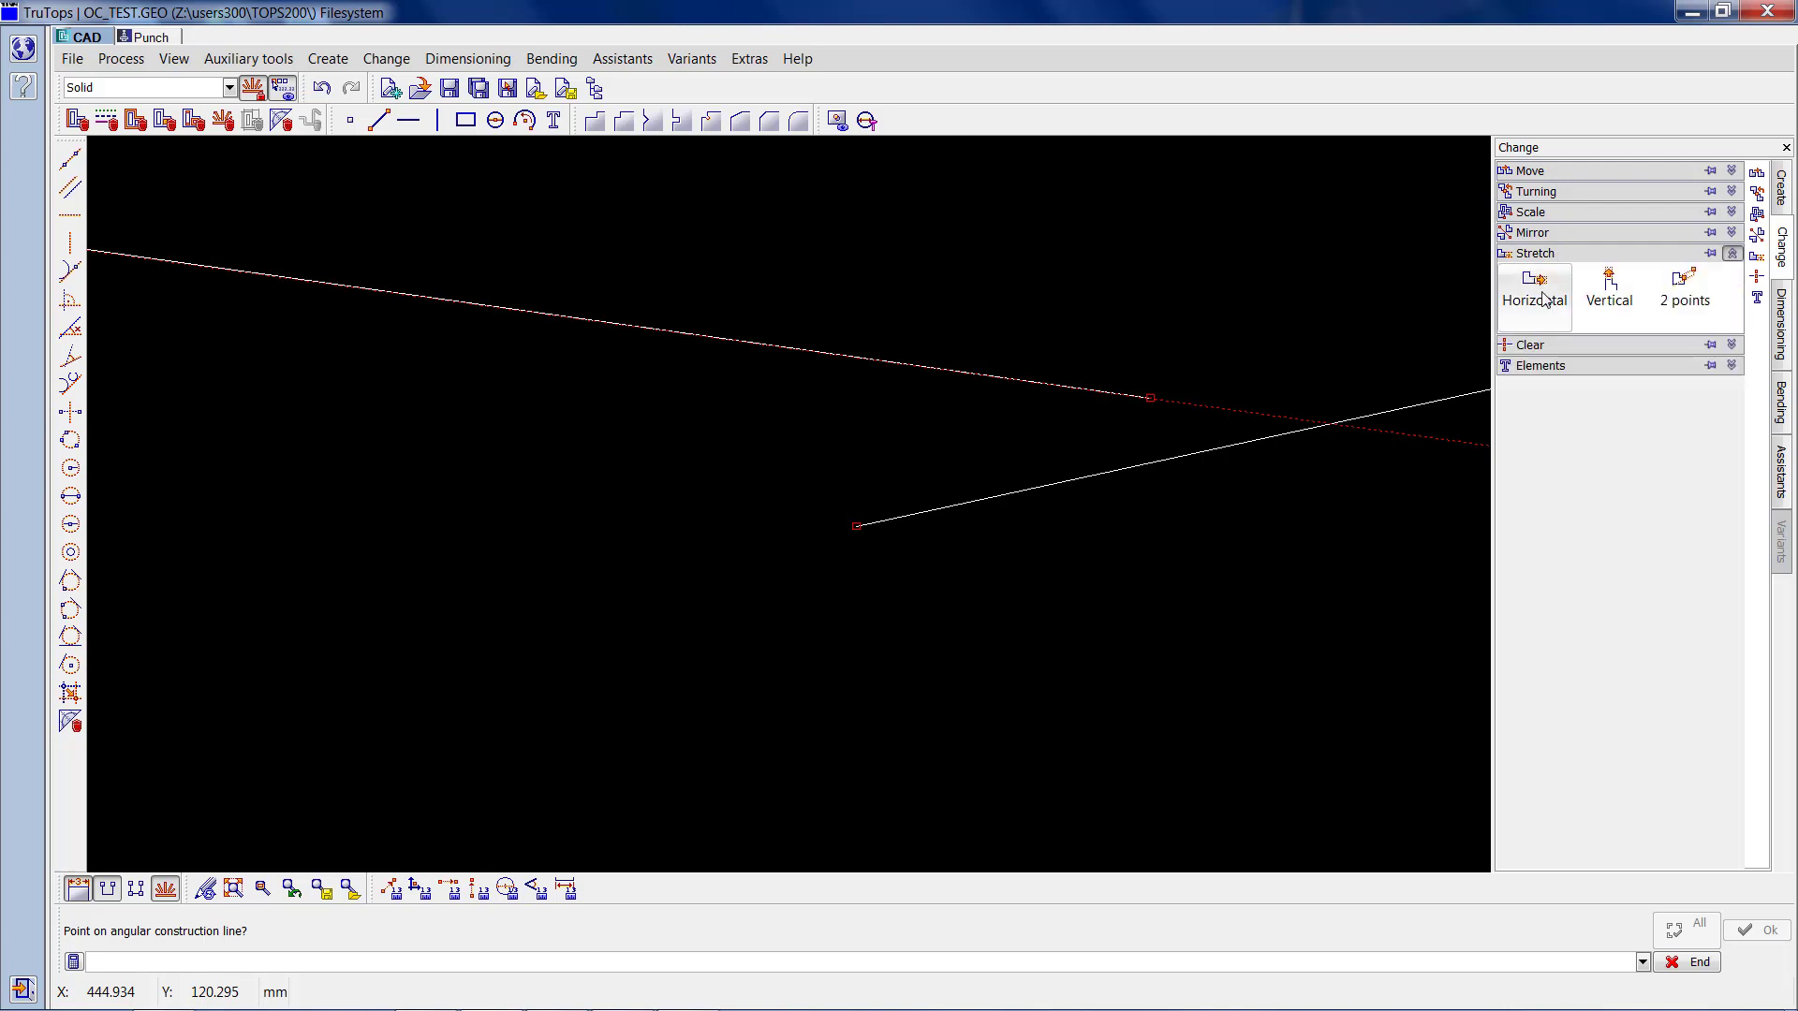
Two-point stretch the upper line's endpoint to where it crosses the lower line.
{"action": "left_click", "coordinate": [1689, 296]}
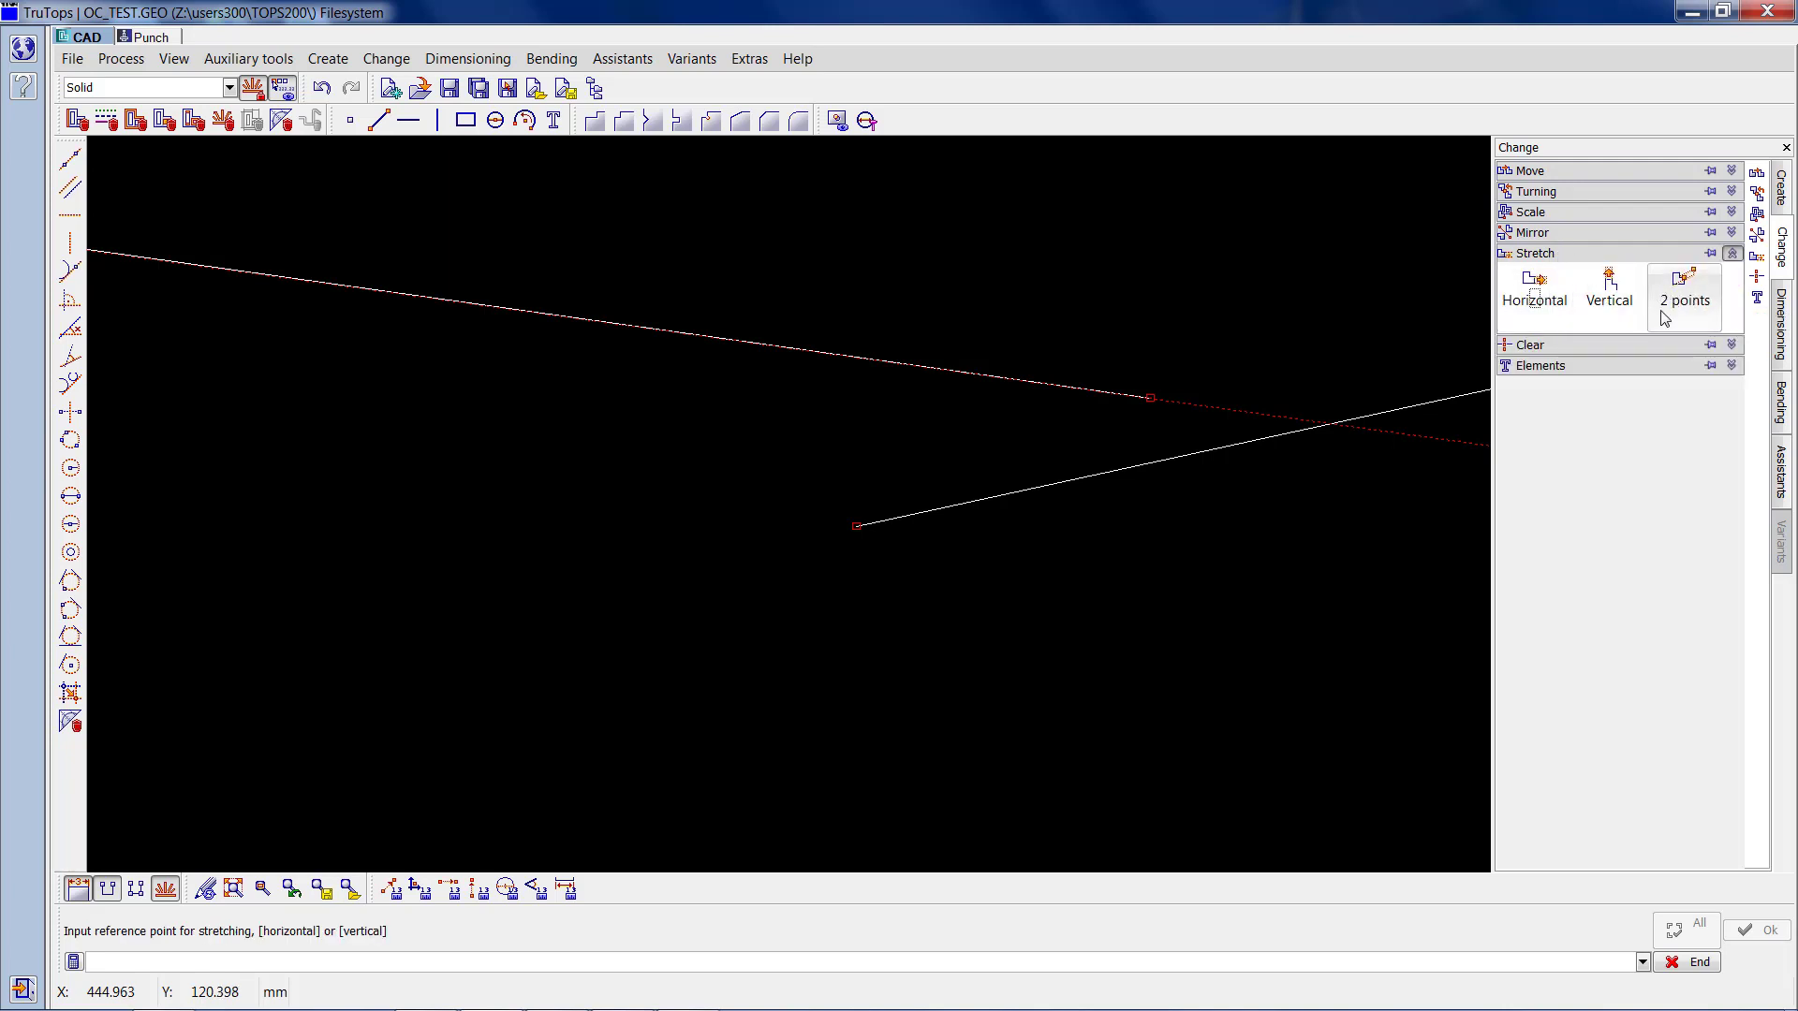
{"action": "left_click", "coordinate": [1152, 398]}
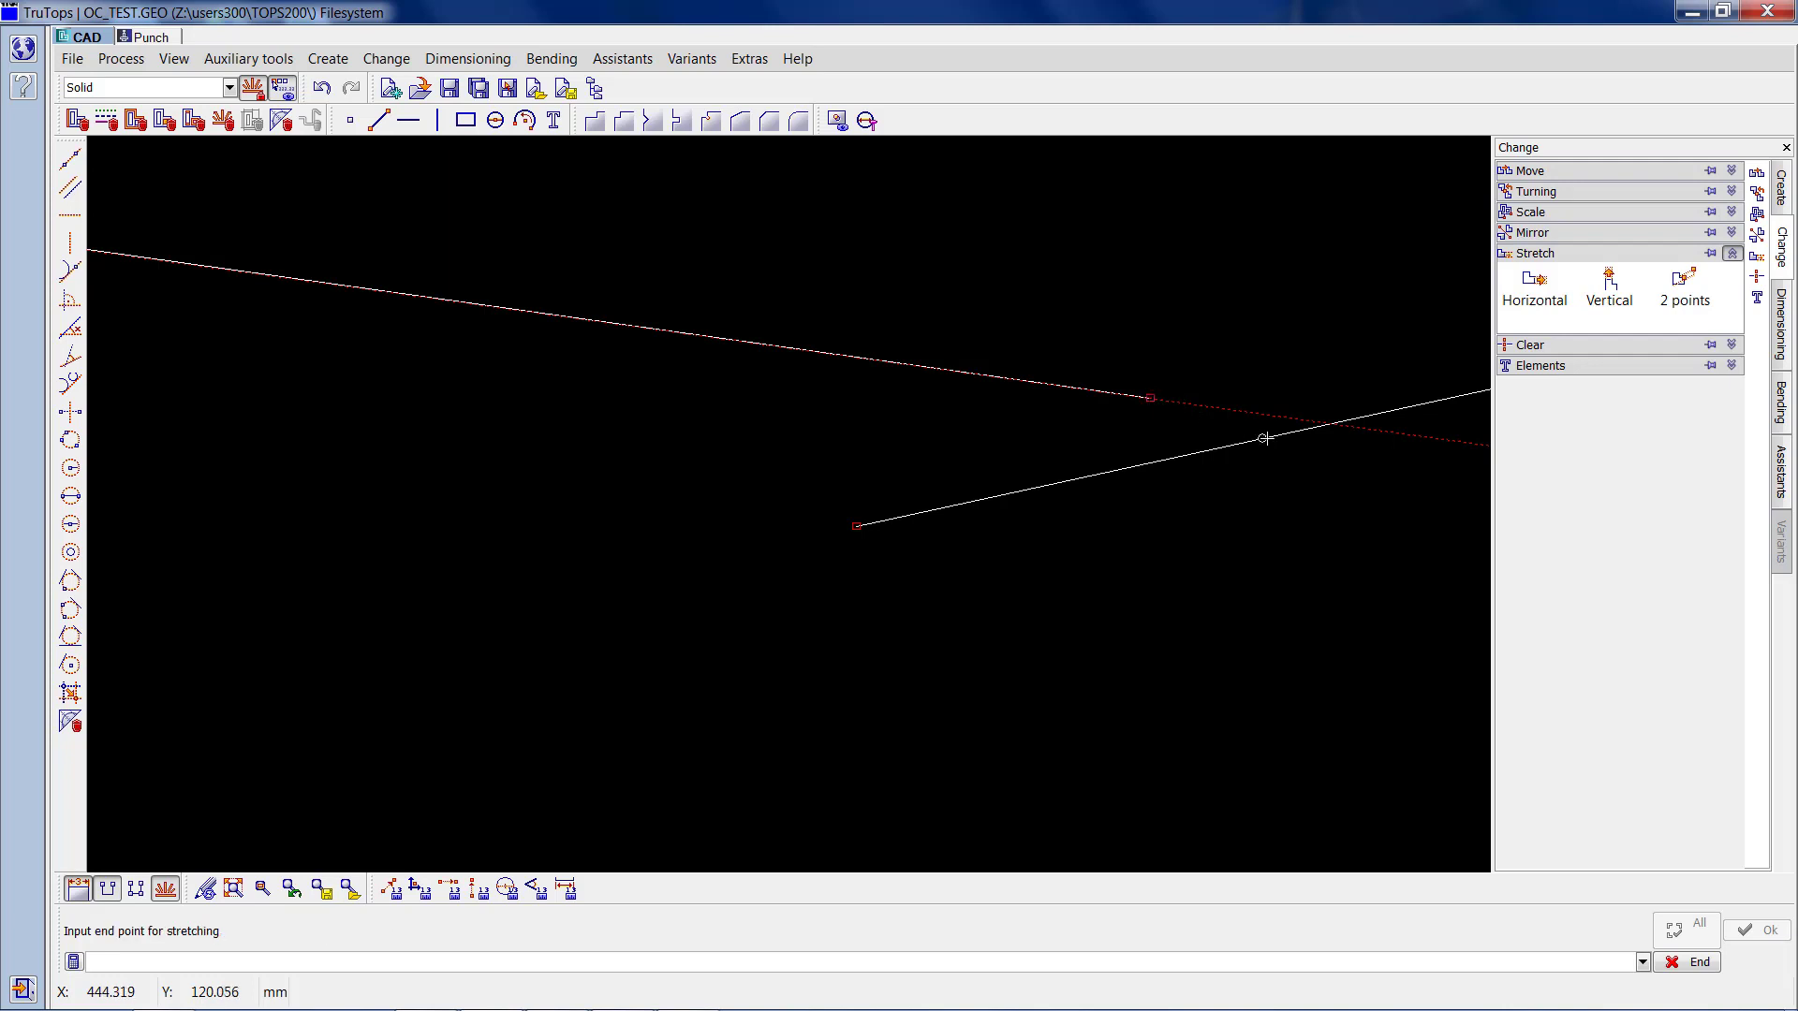
{"action": "left_click", "coordinate": [1328, 424]}
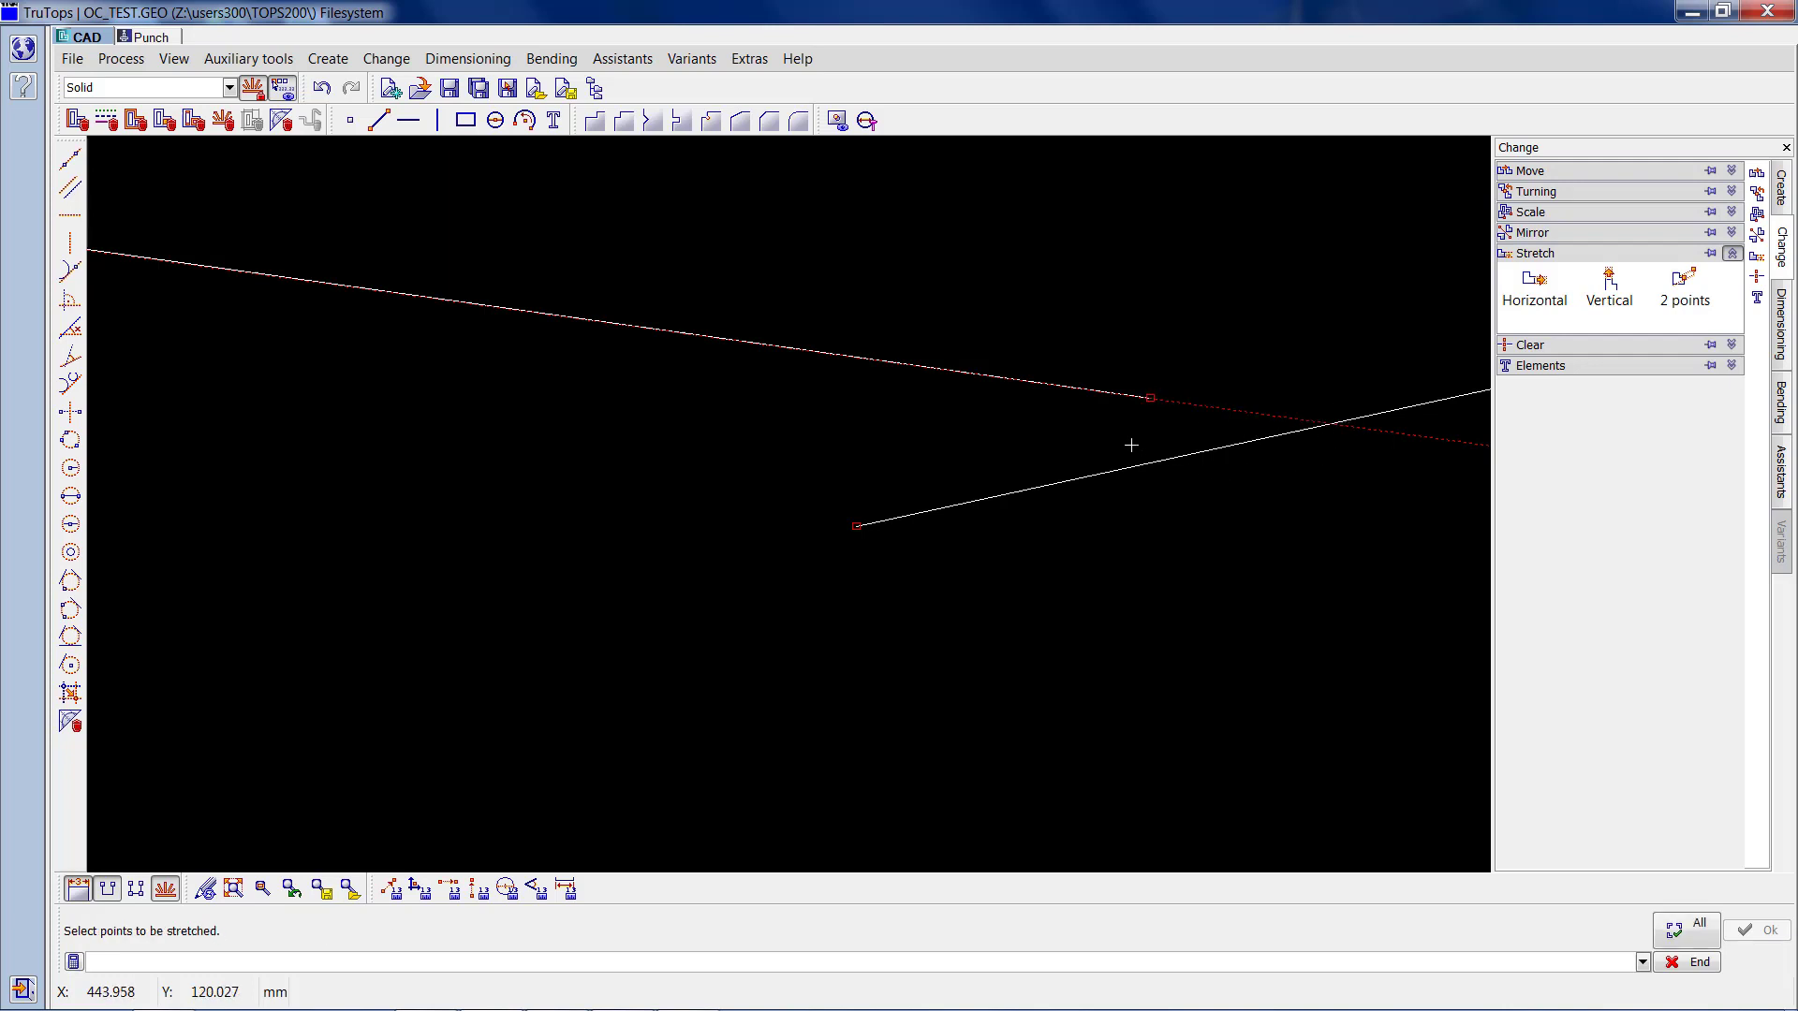
{"action": "left_click", "coordinate": [1172, 423]}
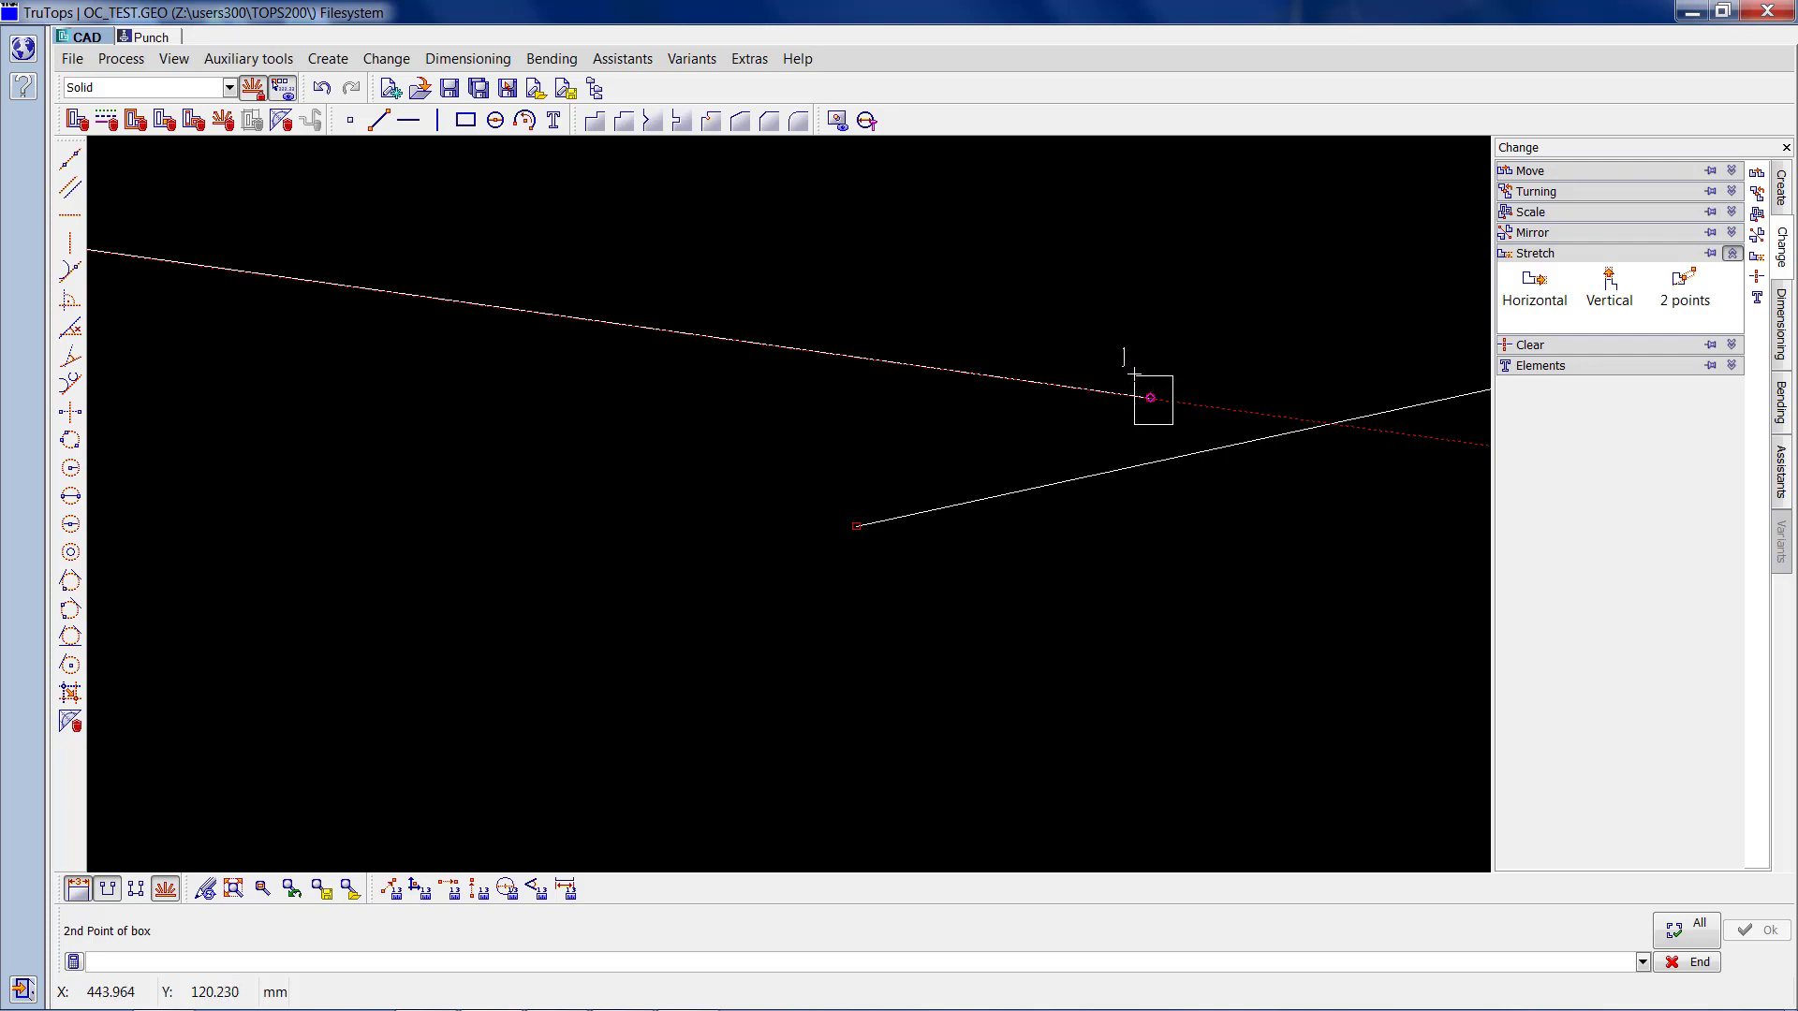
{"action": "left_click", "coordinate": [1134, 369]}
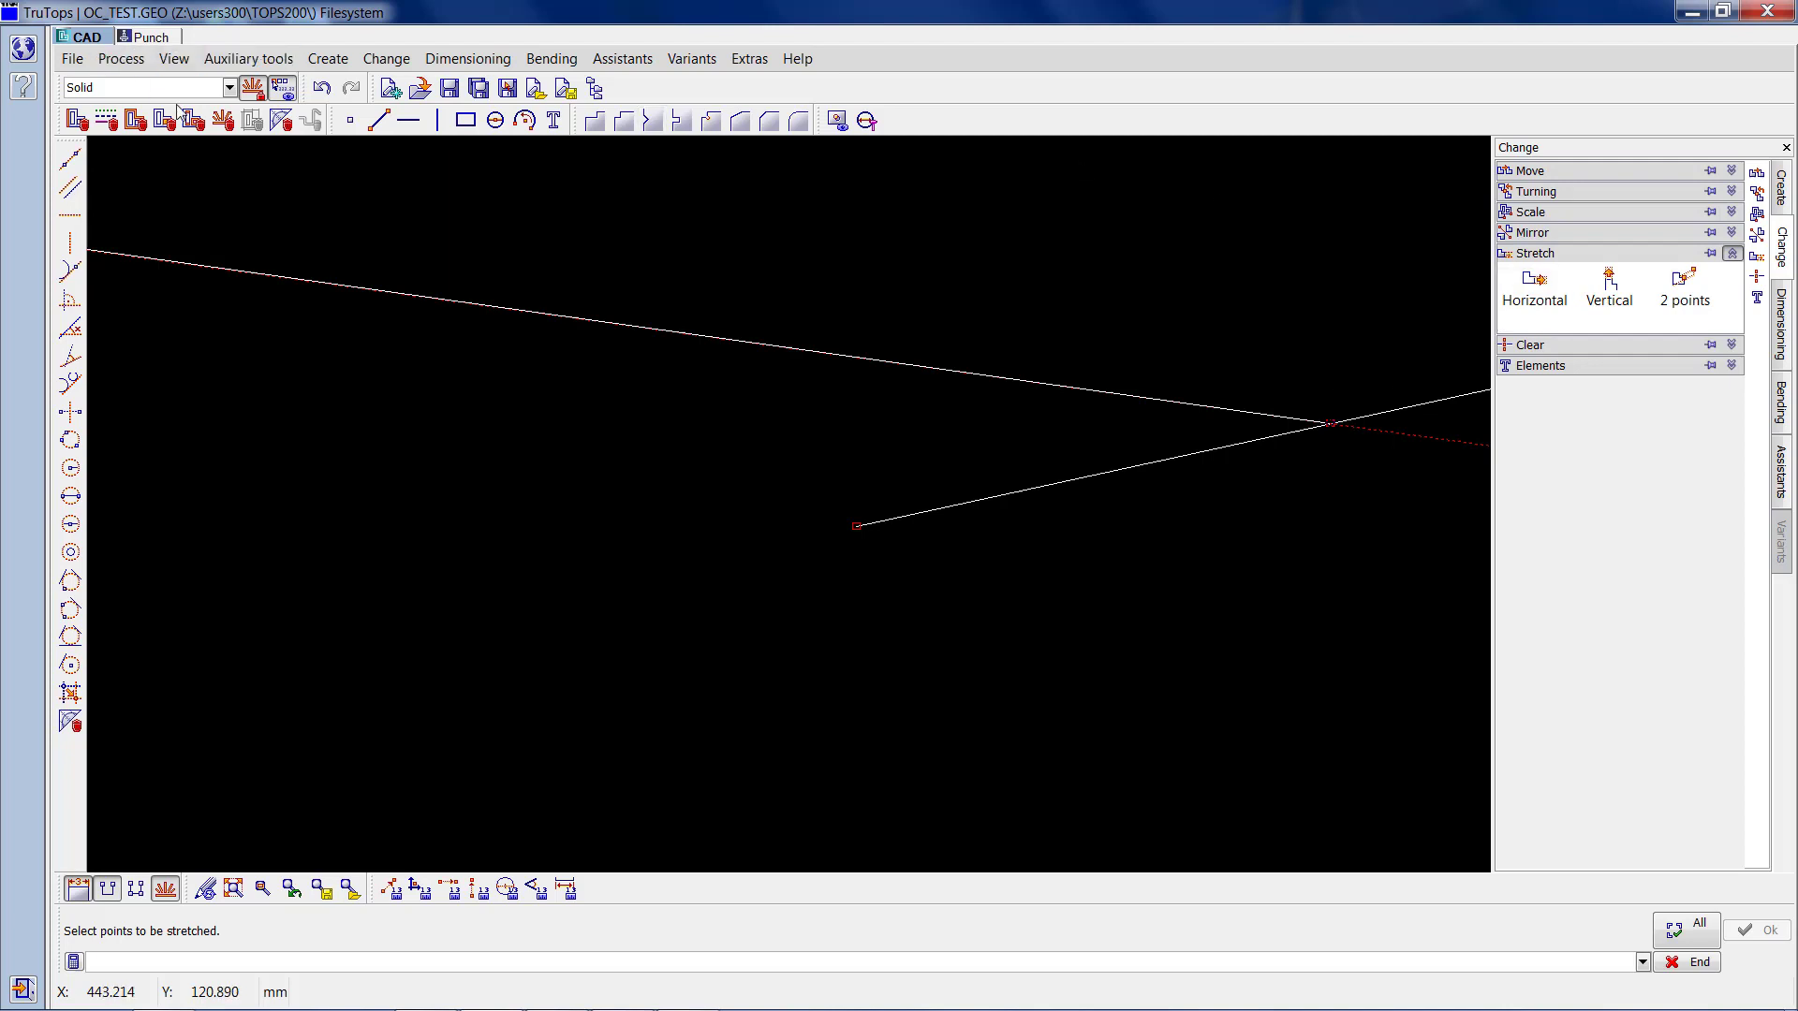
Undo the stretch, try stretching the lower line's endpoint instead, then undo that.
{"action": "left_click", "coordinate": [320, 89]}
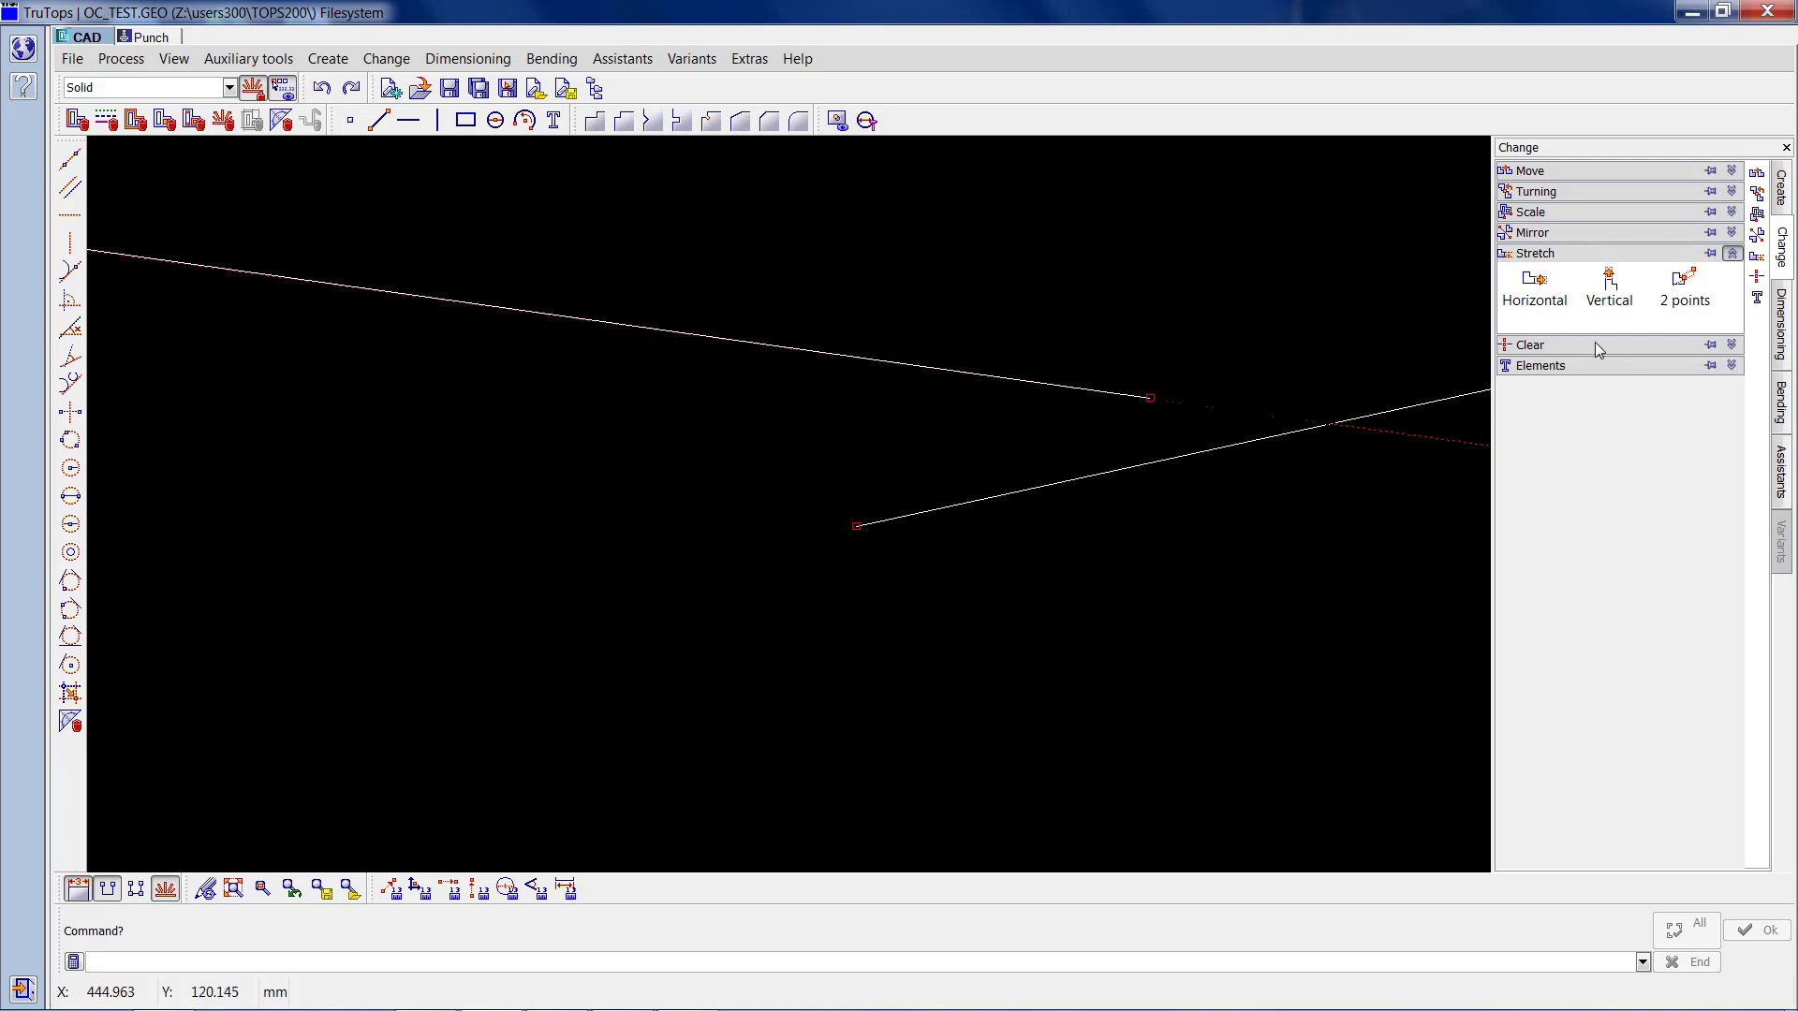
{"action": "left_click", "coordinate": [1683, 283]}
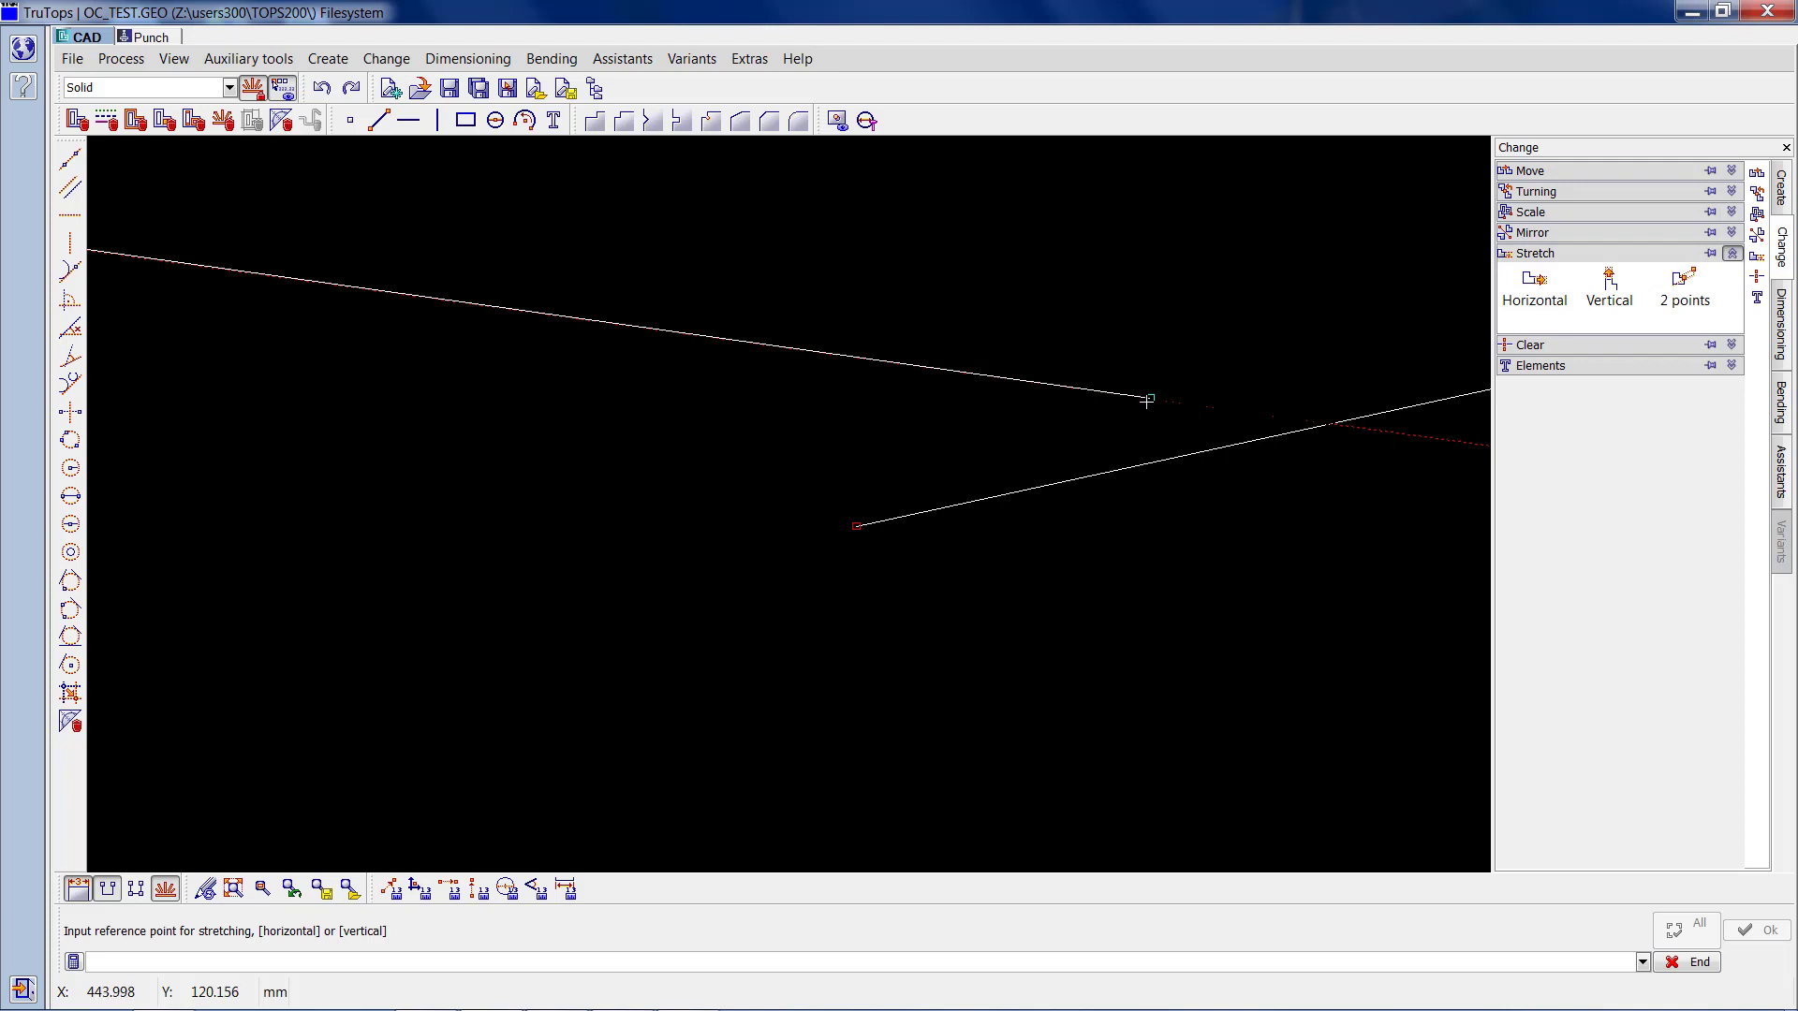
{"action": "left_click", "coordinate": [1329, 418]}
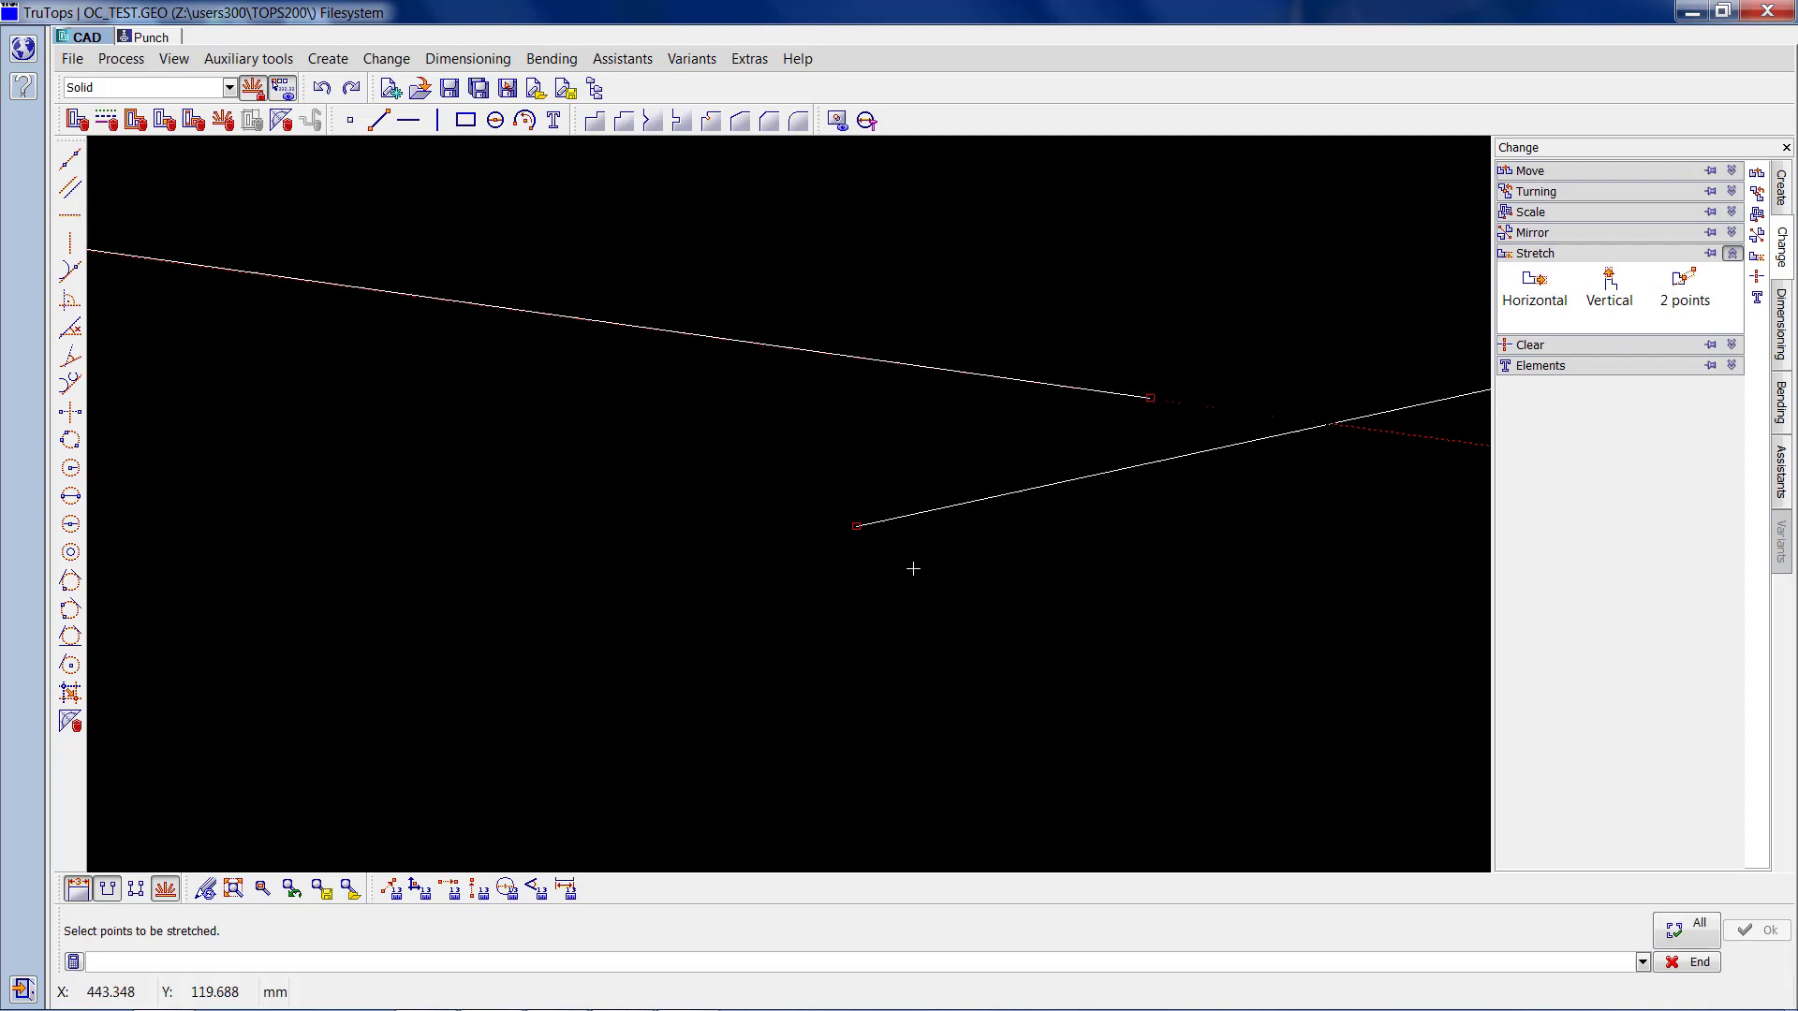
{"action": "left_click", "coordinate": [882, 554]}
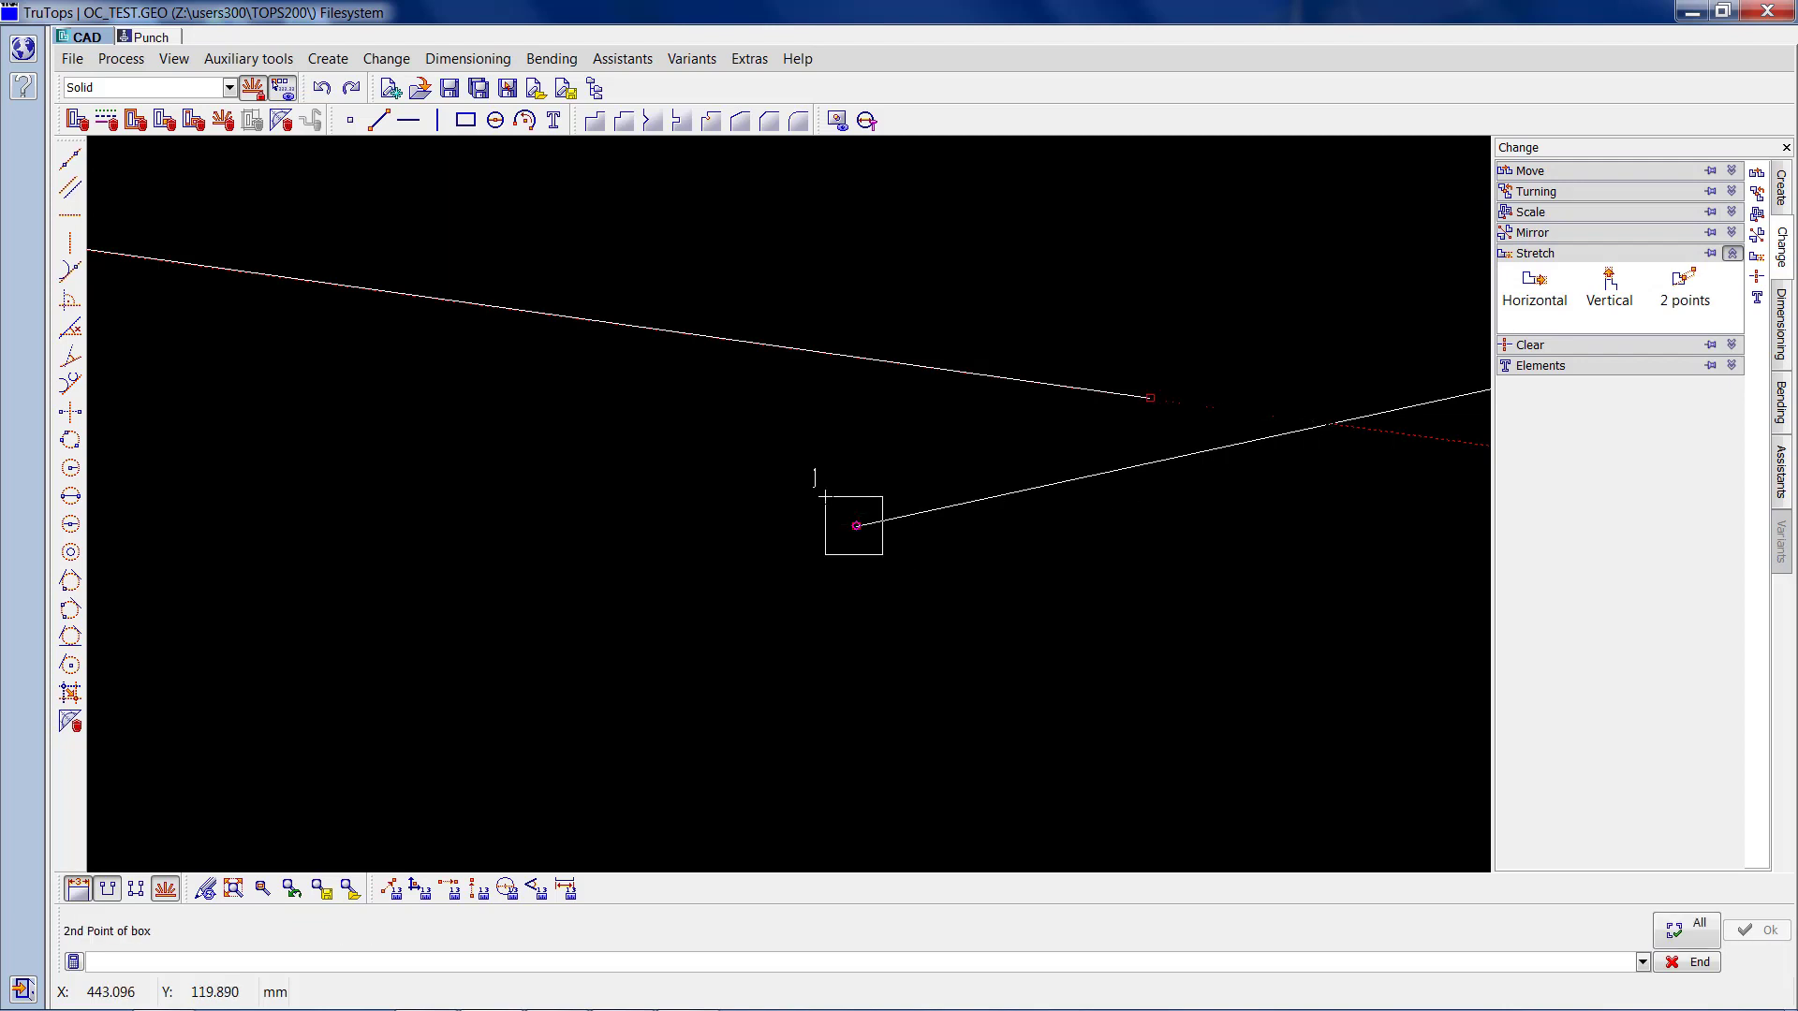
{"action": "left_click", "coordinate": [825, 496]}
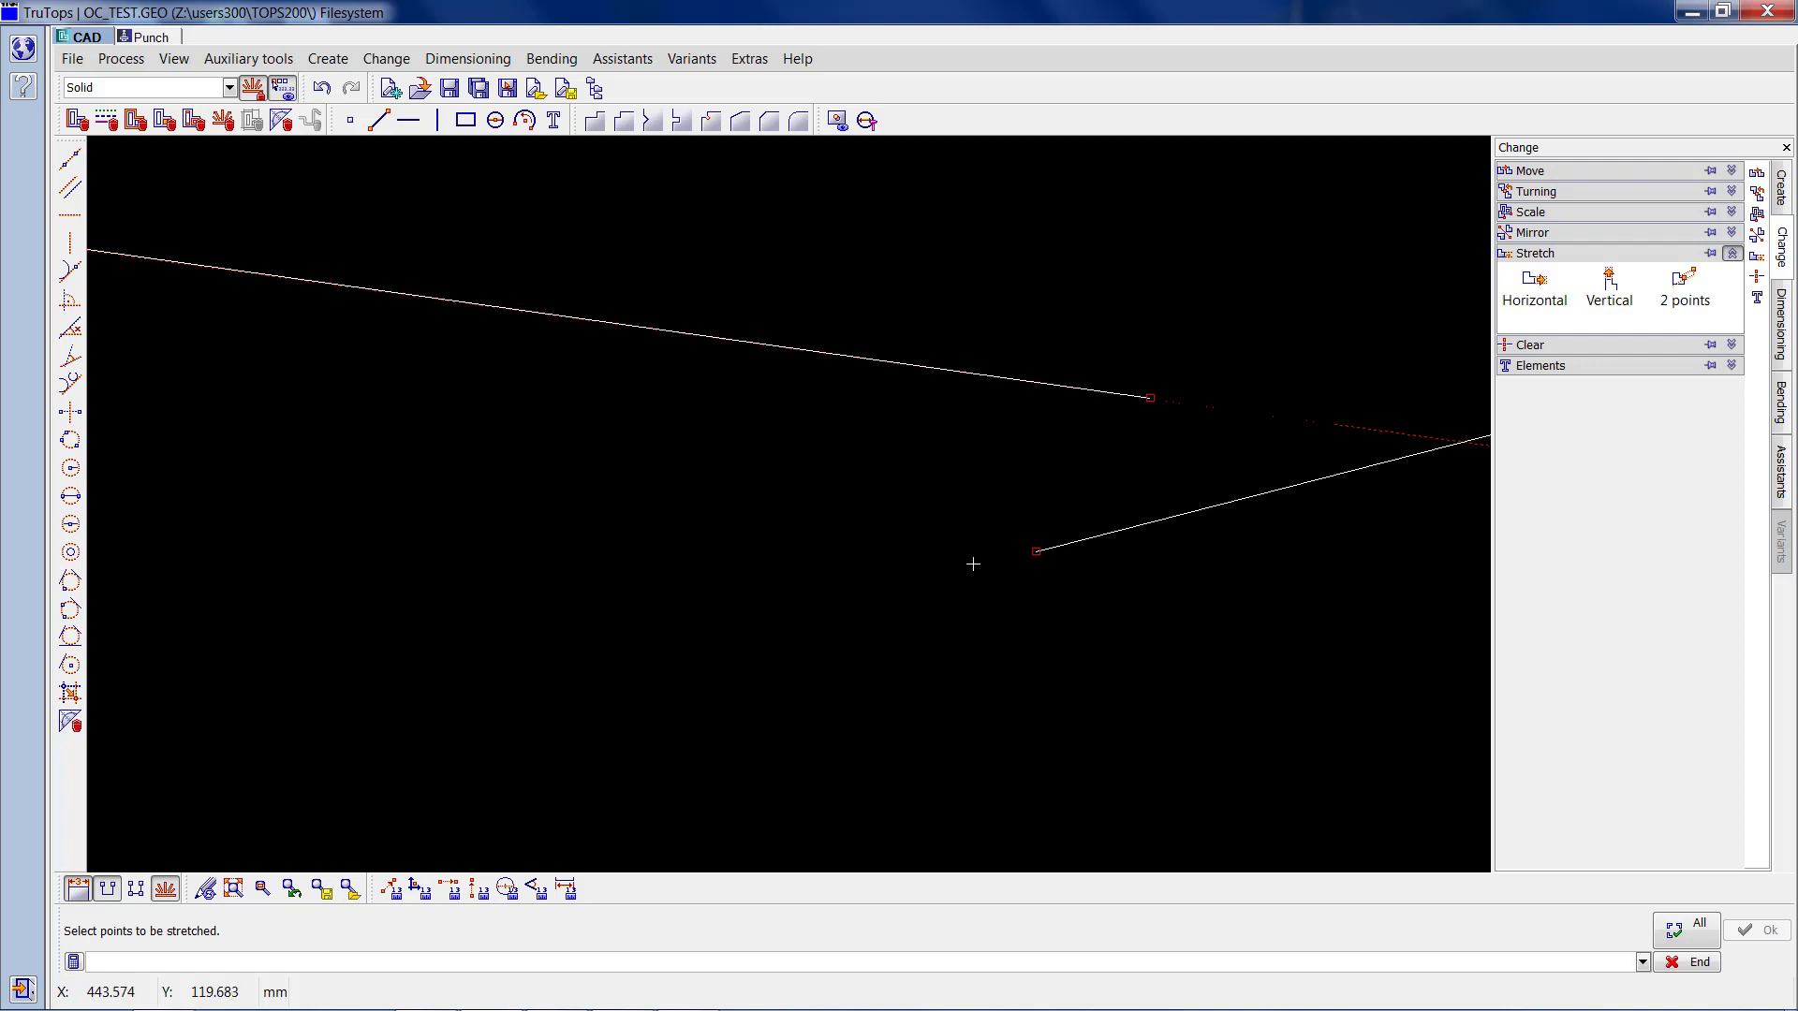
{"action": "left_click", "coordinate": [321, 87]}
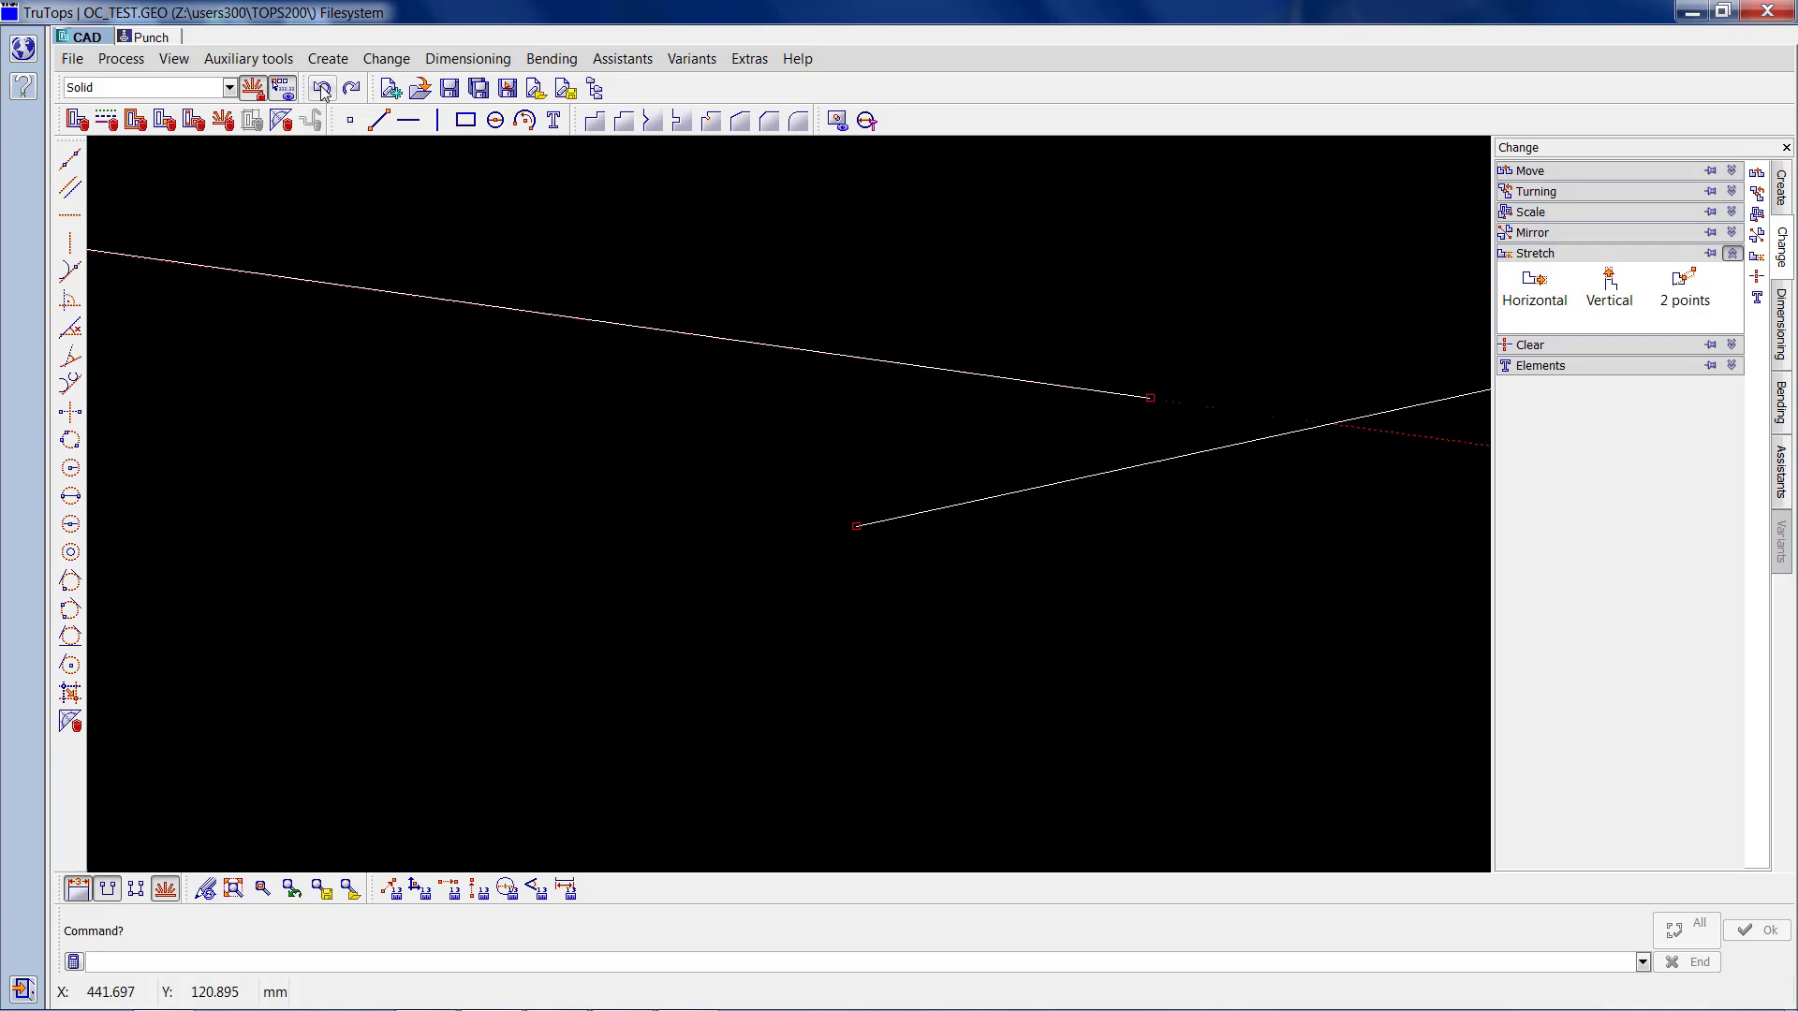
Redo the two-point stretch of the upper line's end to the exact intersection.
{"action": "left_click", "coordinate": [1684, 286]}
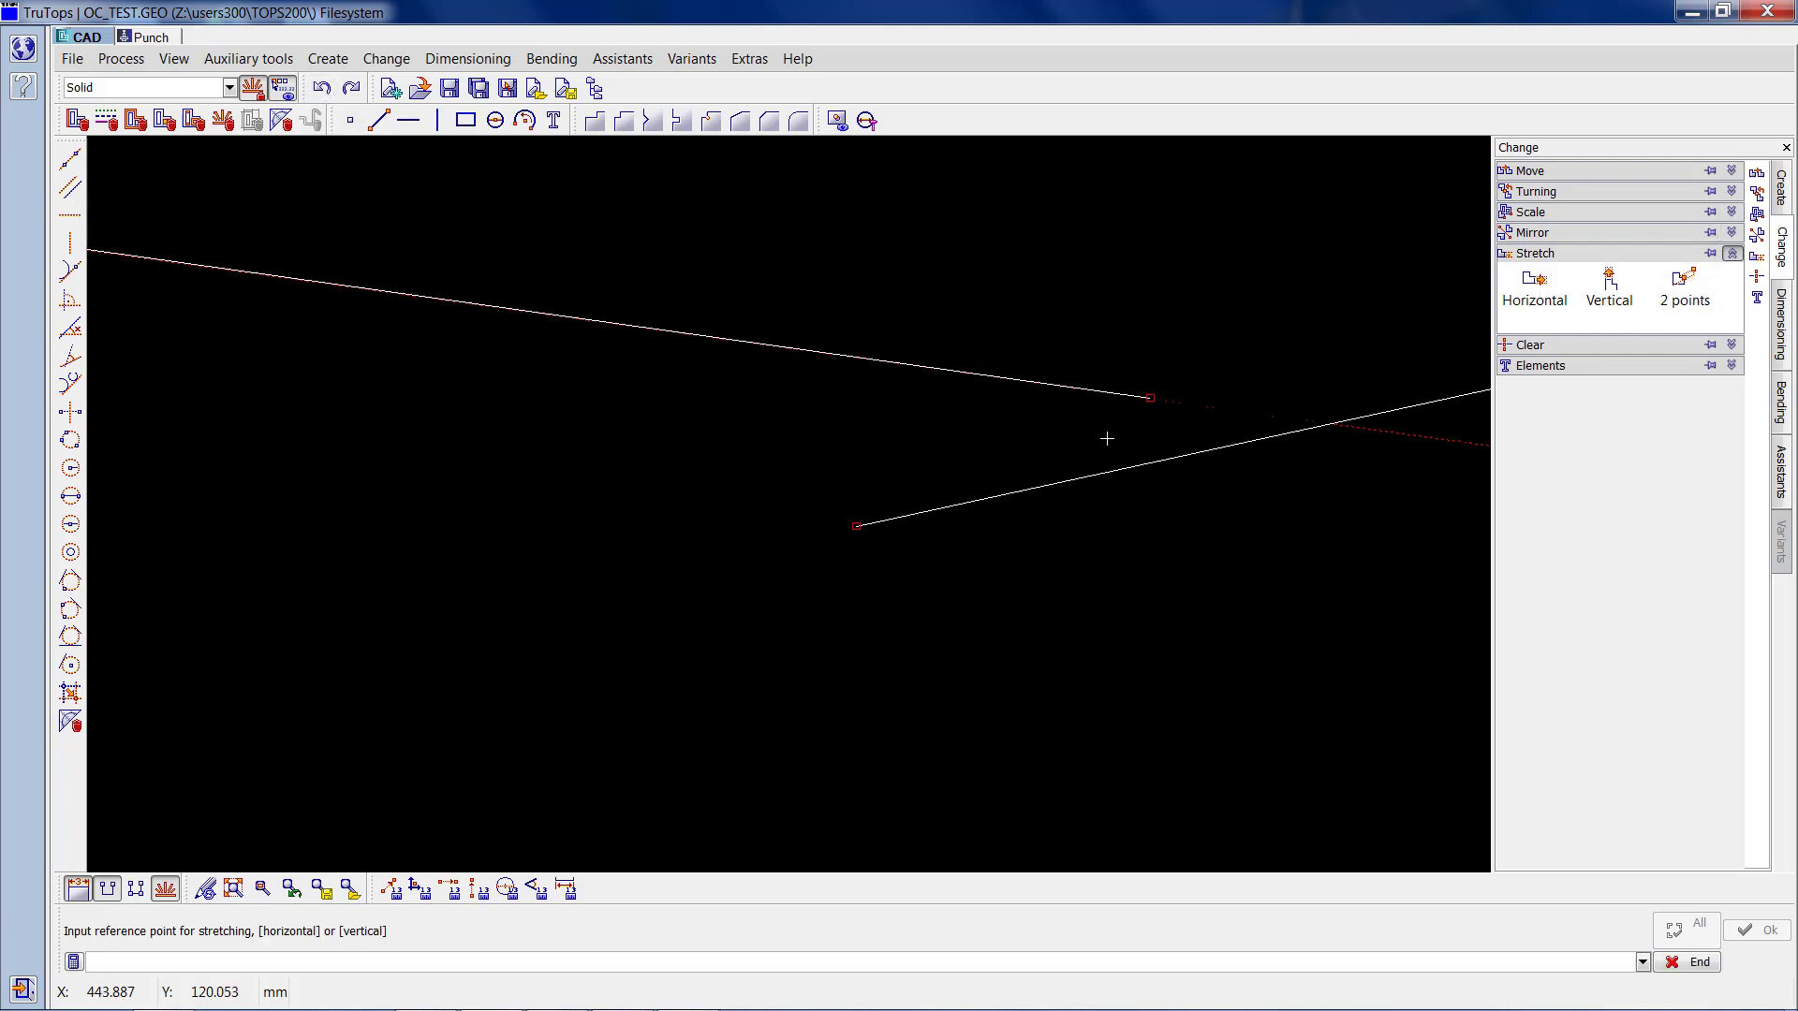
{"action": "left_click", "coordinate": [1151, 399]}
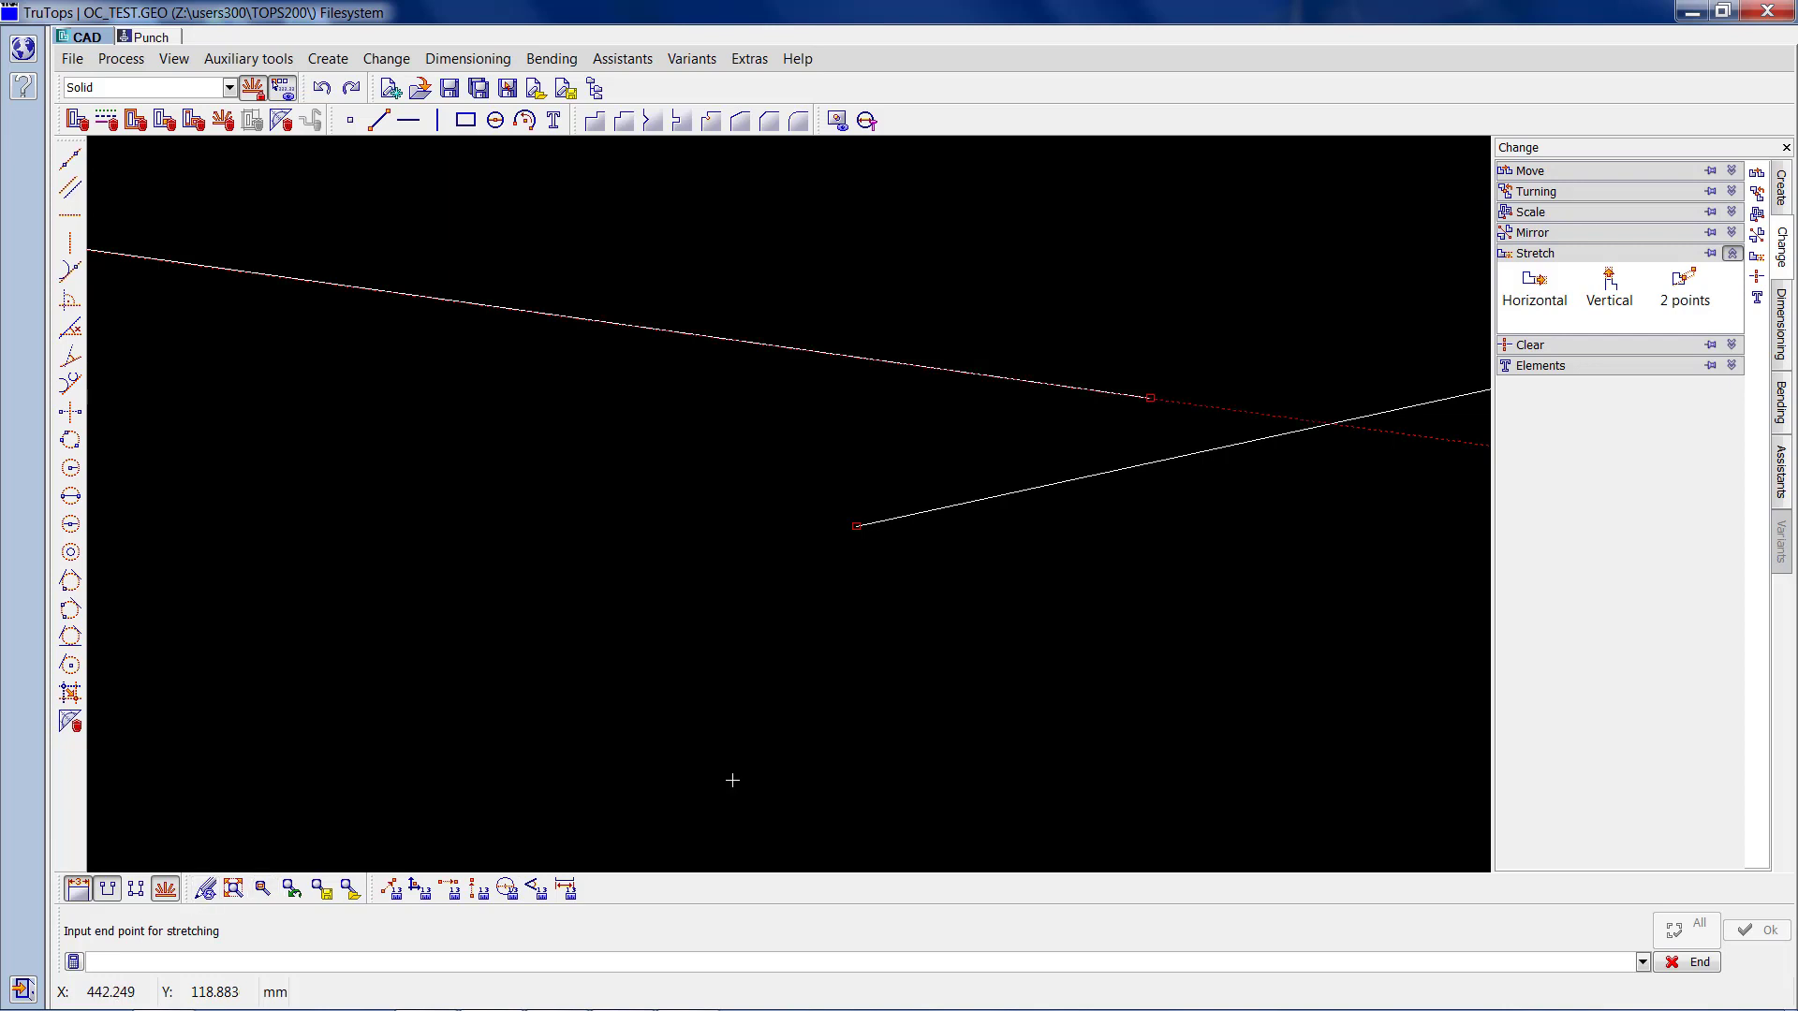
{"action": "left_click", "coordinate": [1329, 423]}
{"action": "left_click", "coordinate": [1169, 419]}
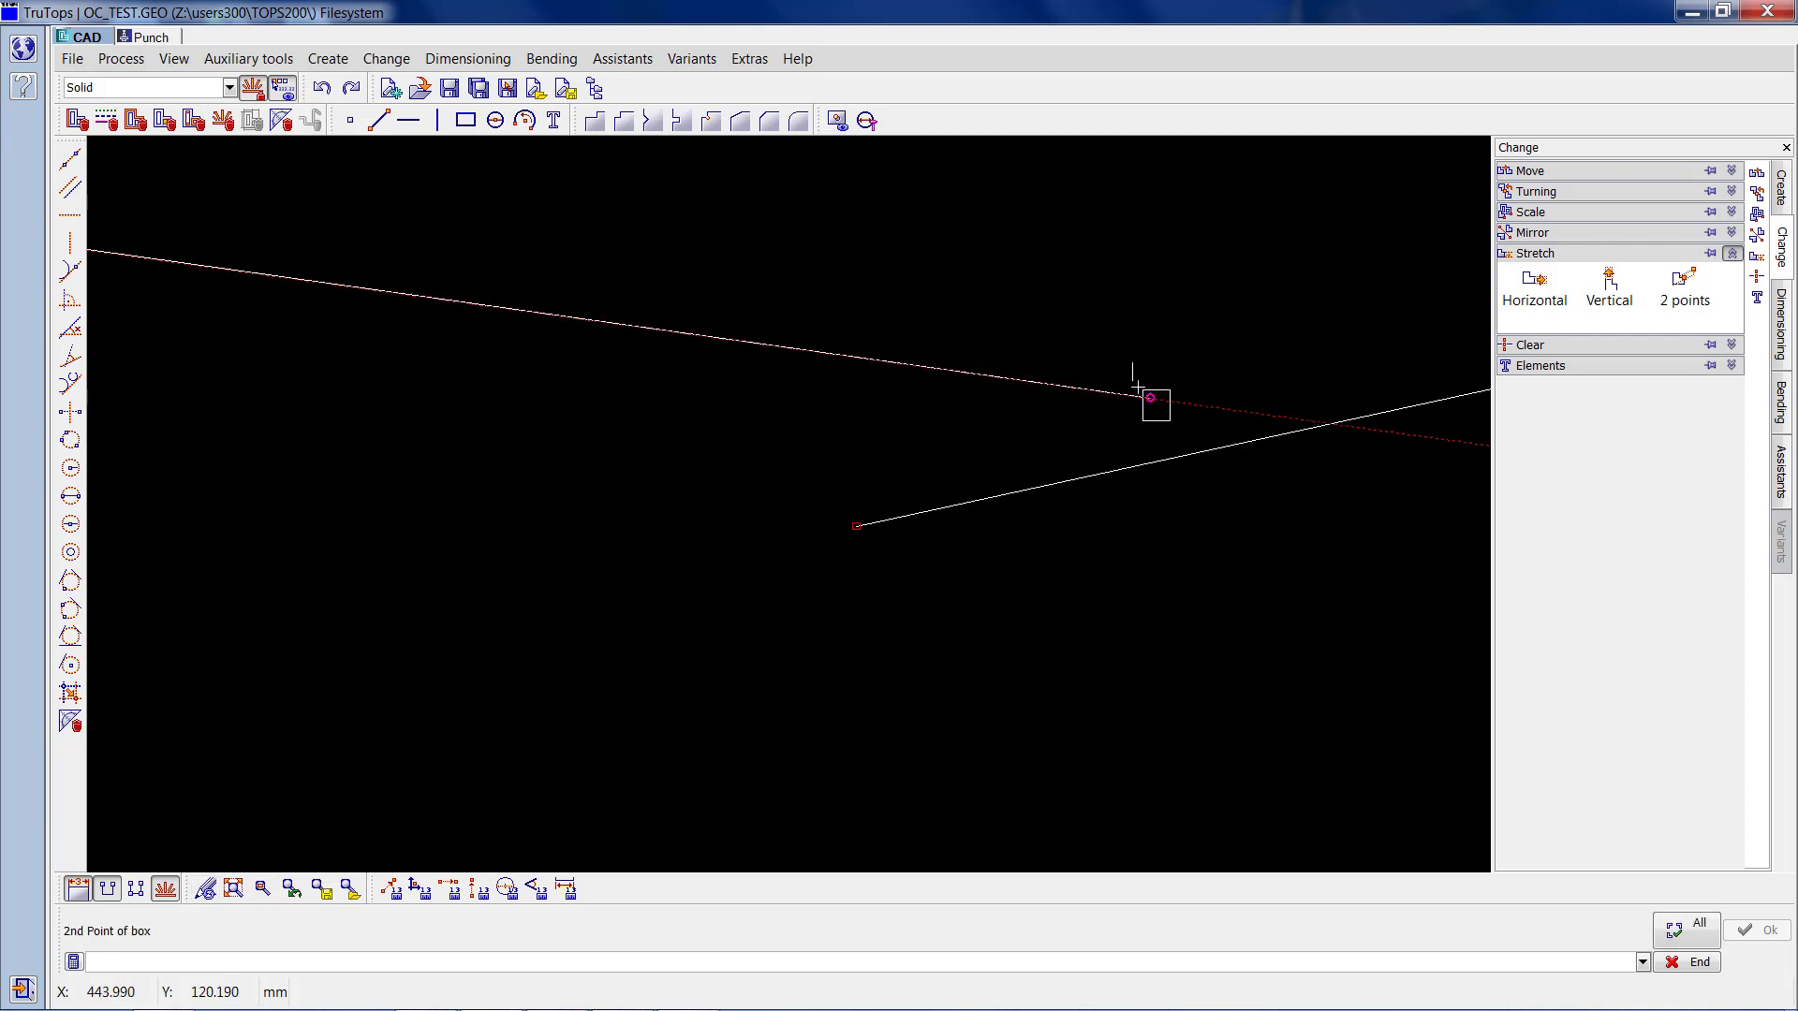
{"action": "left_click", "coordinate": [1137, 385]}
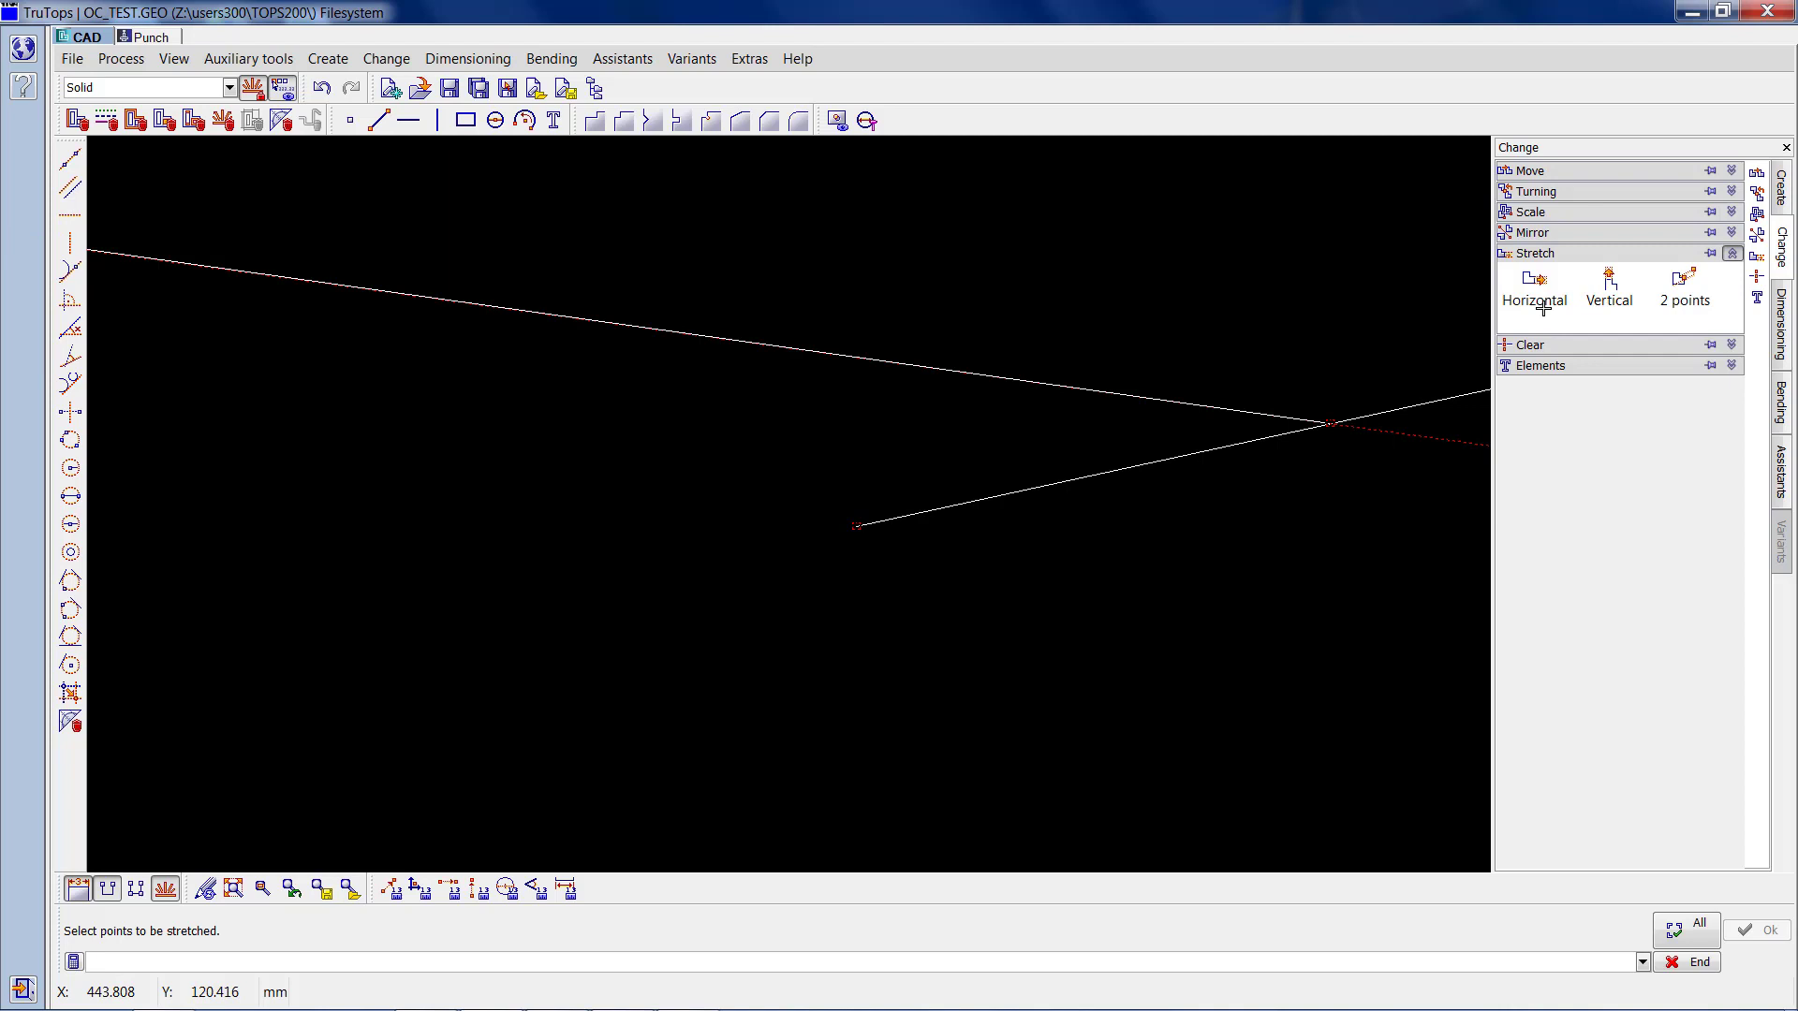
Split the rising line at its intersection with the upper line using Separate element.
{"action": "left_click", "coordinate": [1551, 257]}
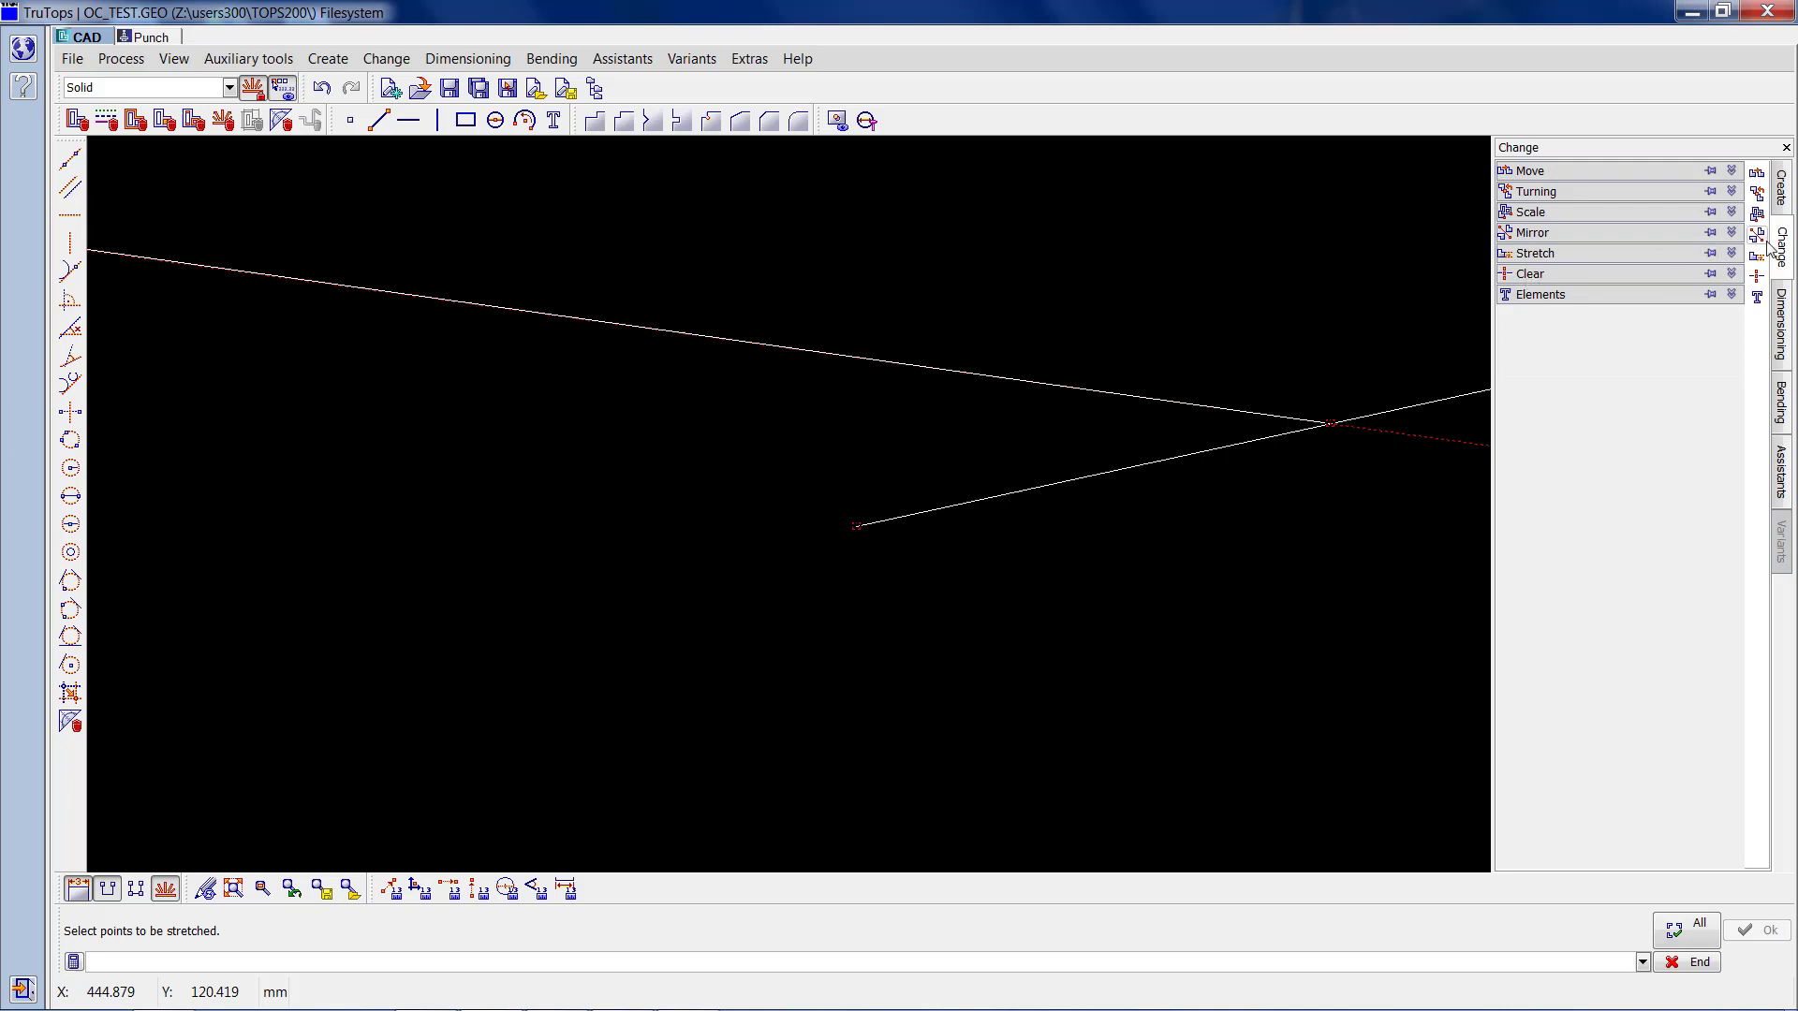
{"action": "left_click", "coordinate": [1537, 276]}
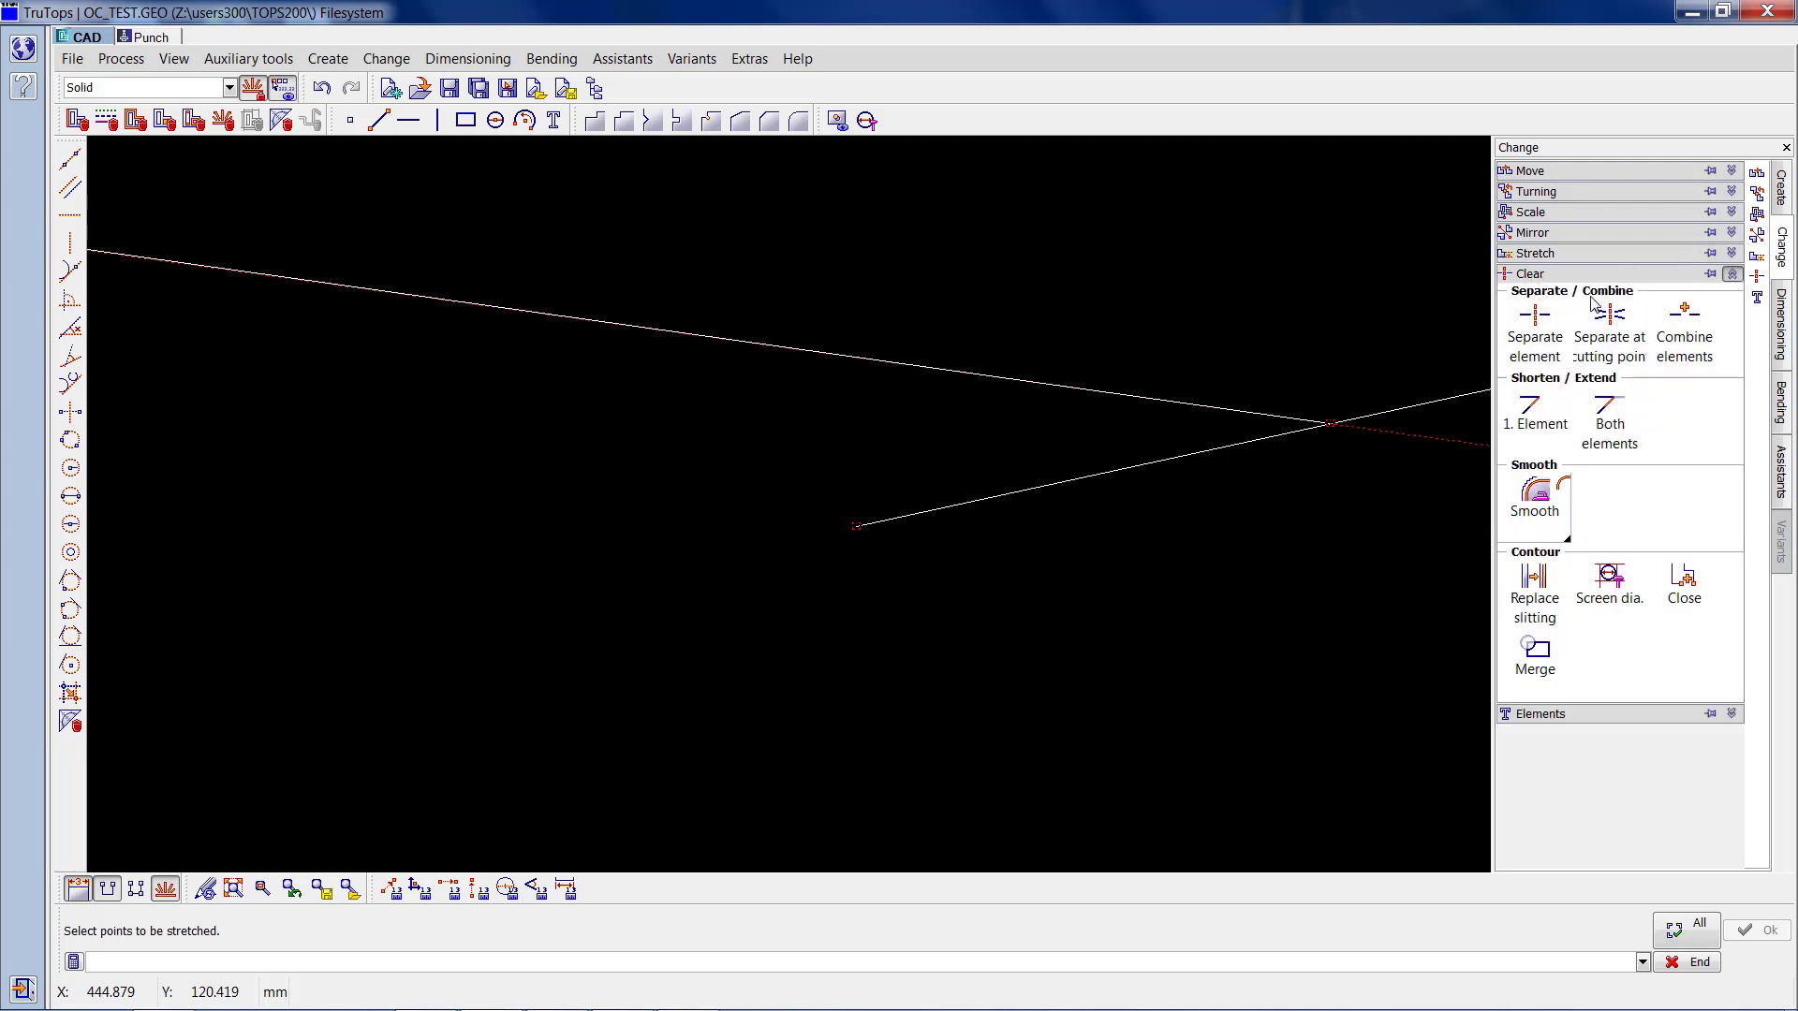
{"action": "left_click", "coordinate": [1535, 325]}
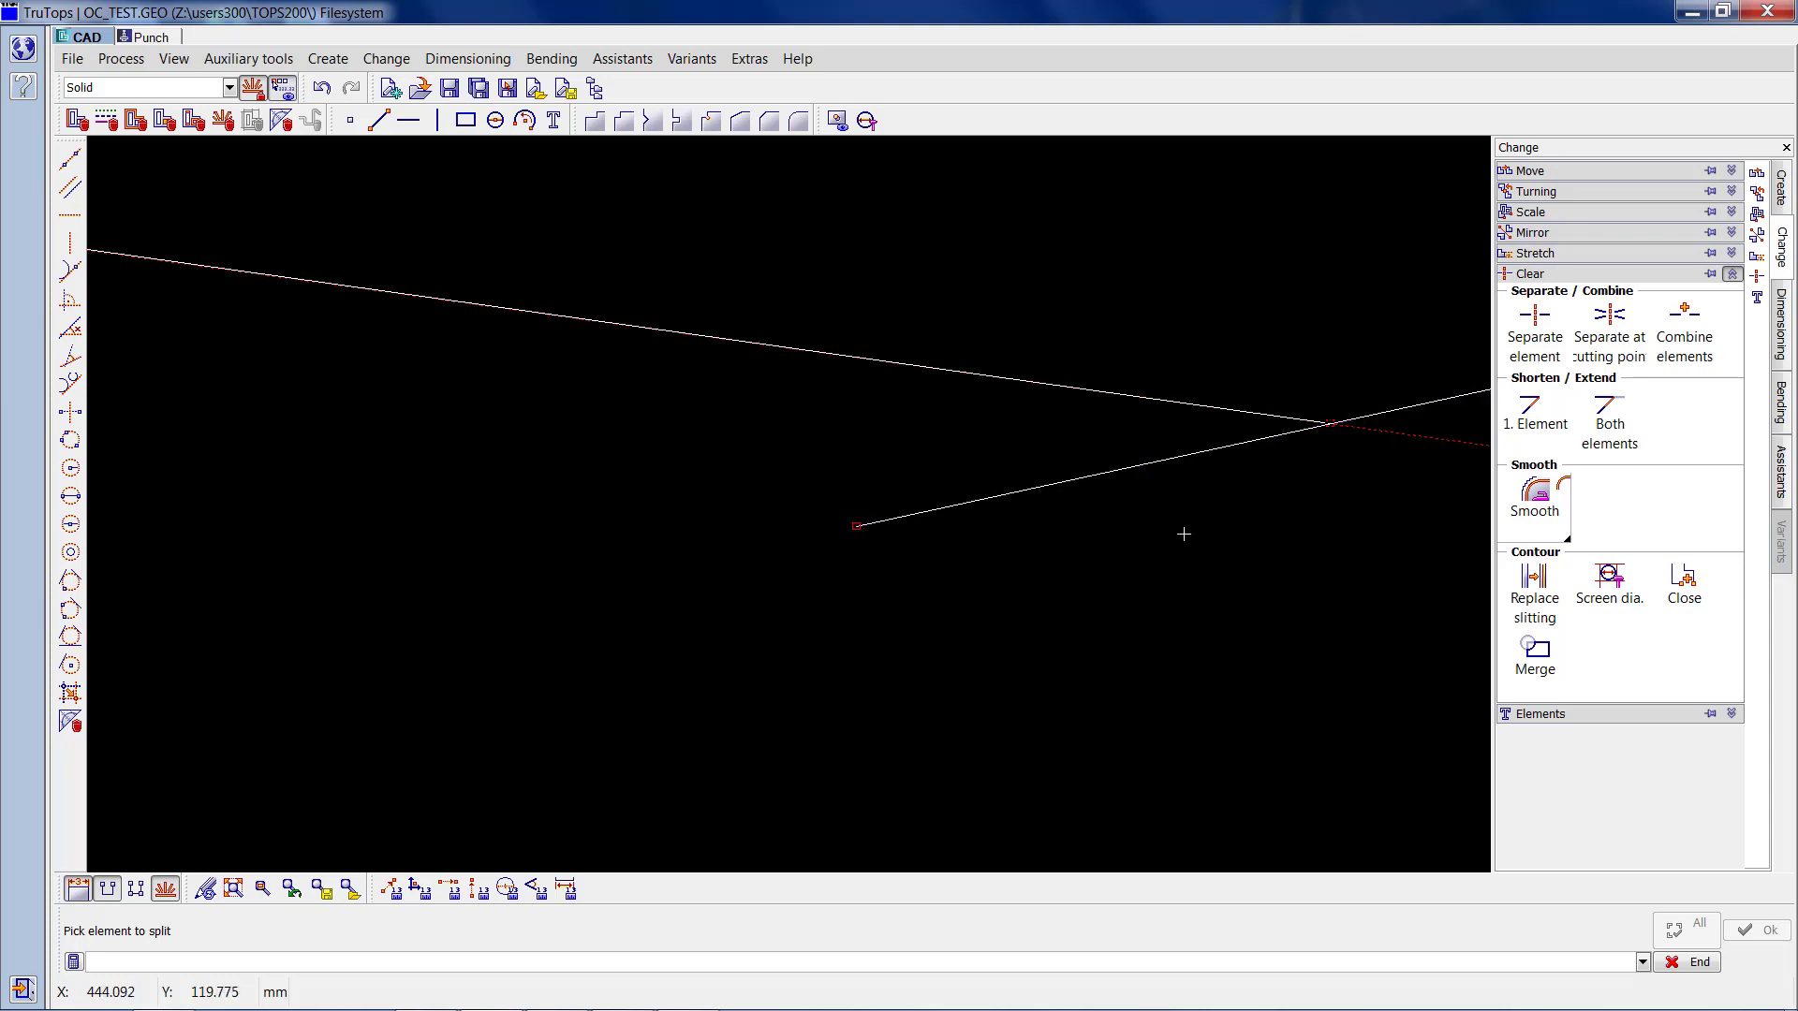
{"action": "left_click", "coordinate": [1075, 482]}
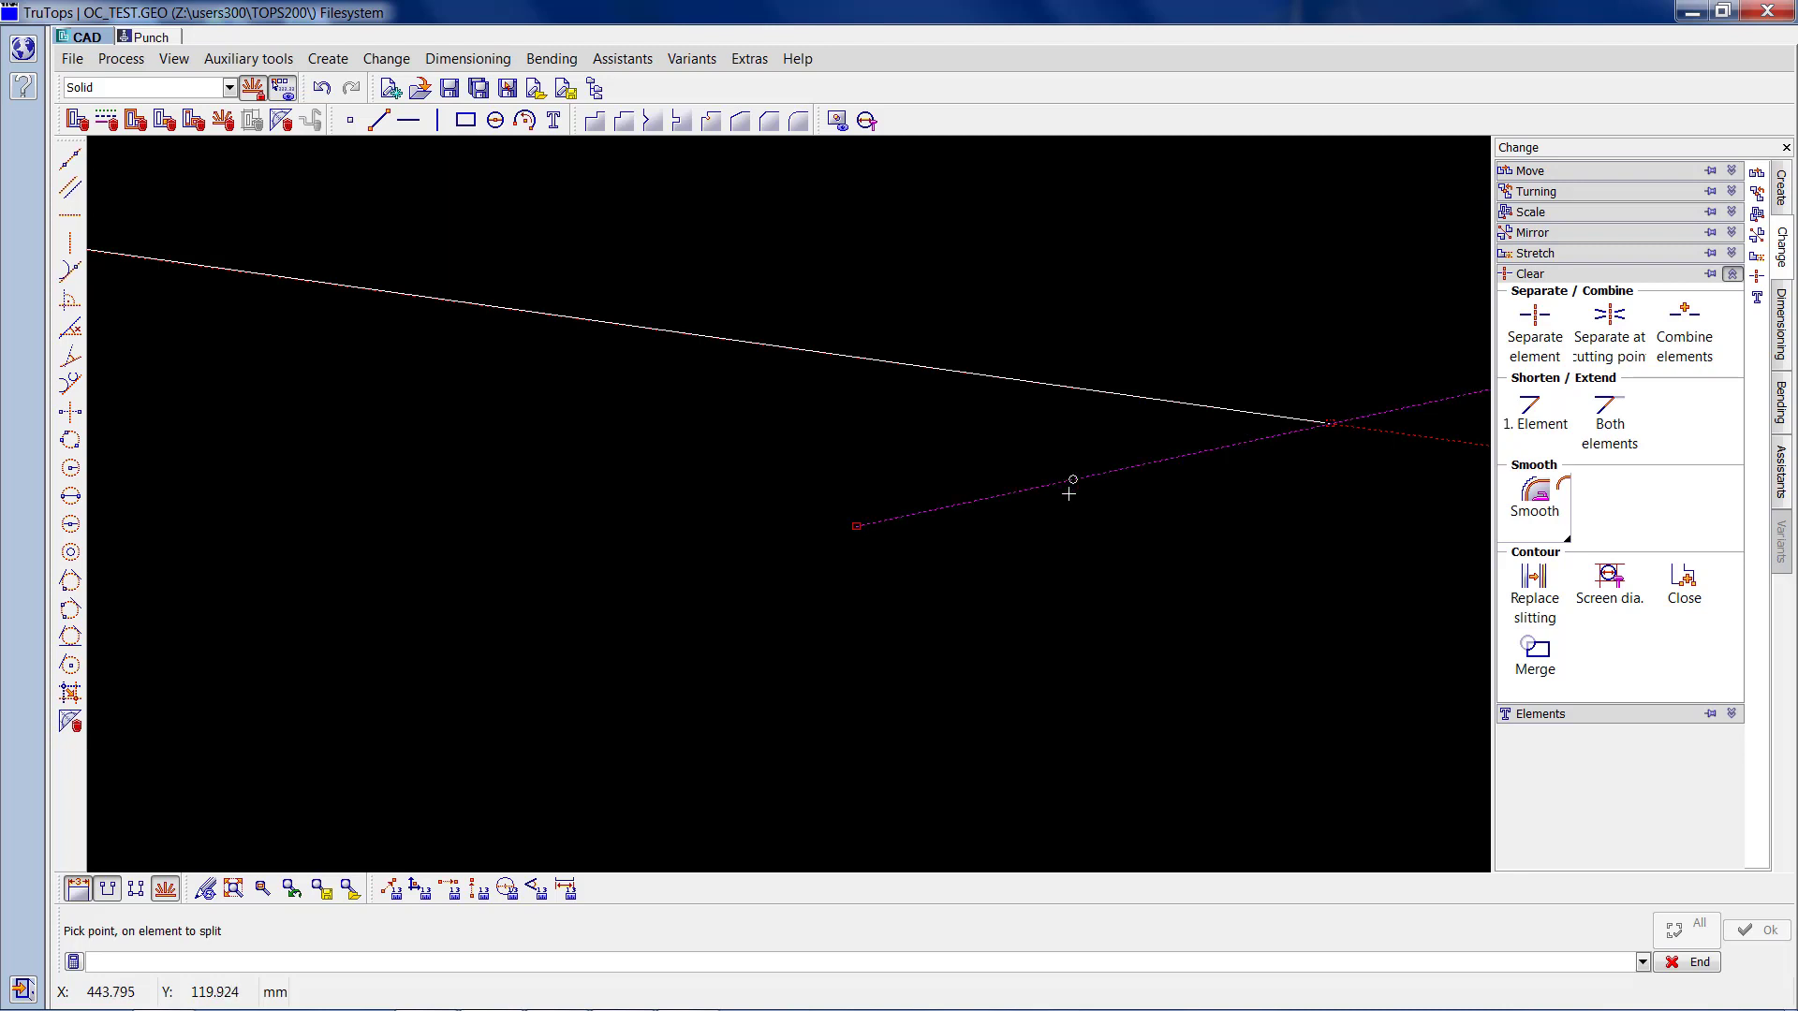
{"action": "left_click", "coordinate": [1330, 424]}
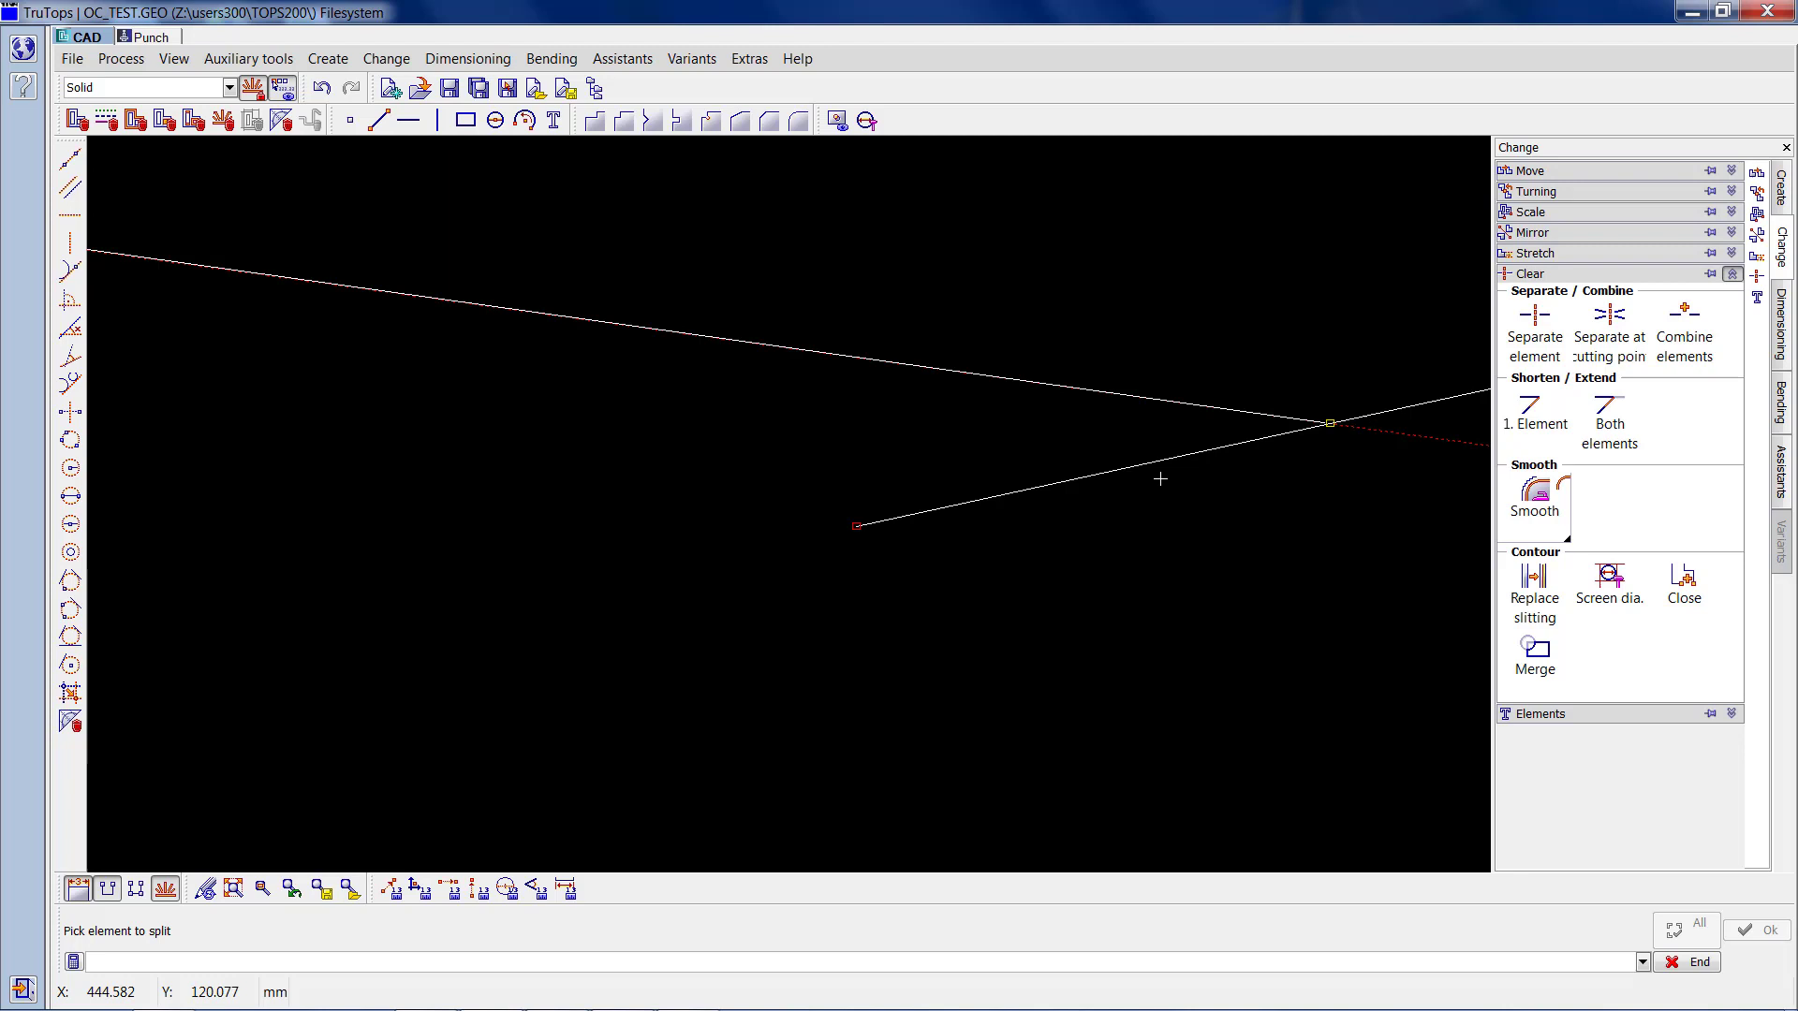
Delete the overhanging tail past the corner and zoom to fit the whole part.
{"action": "left_click", "coordinate": [76, 123]}
{"action": "left_click", "coordinate": [1048, 500]}
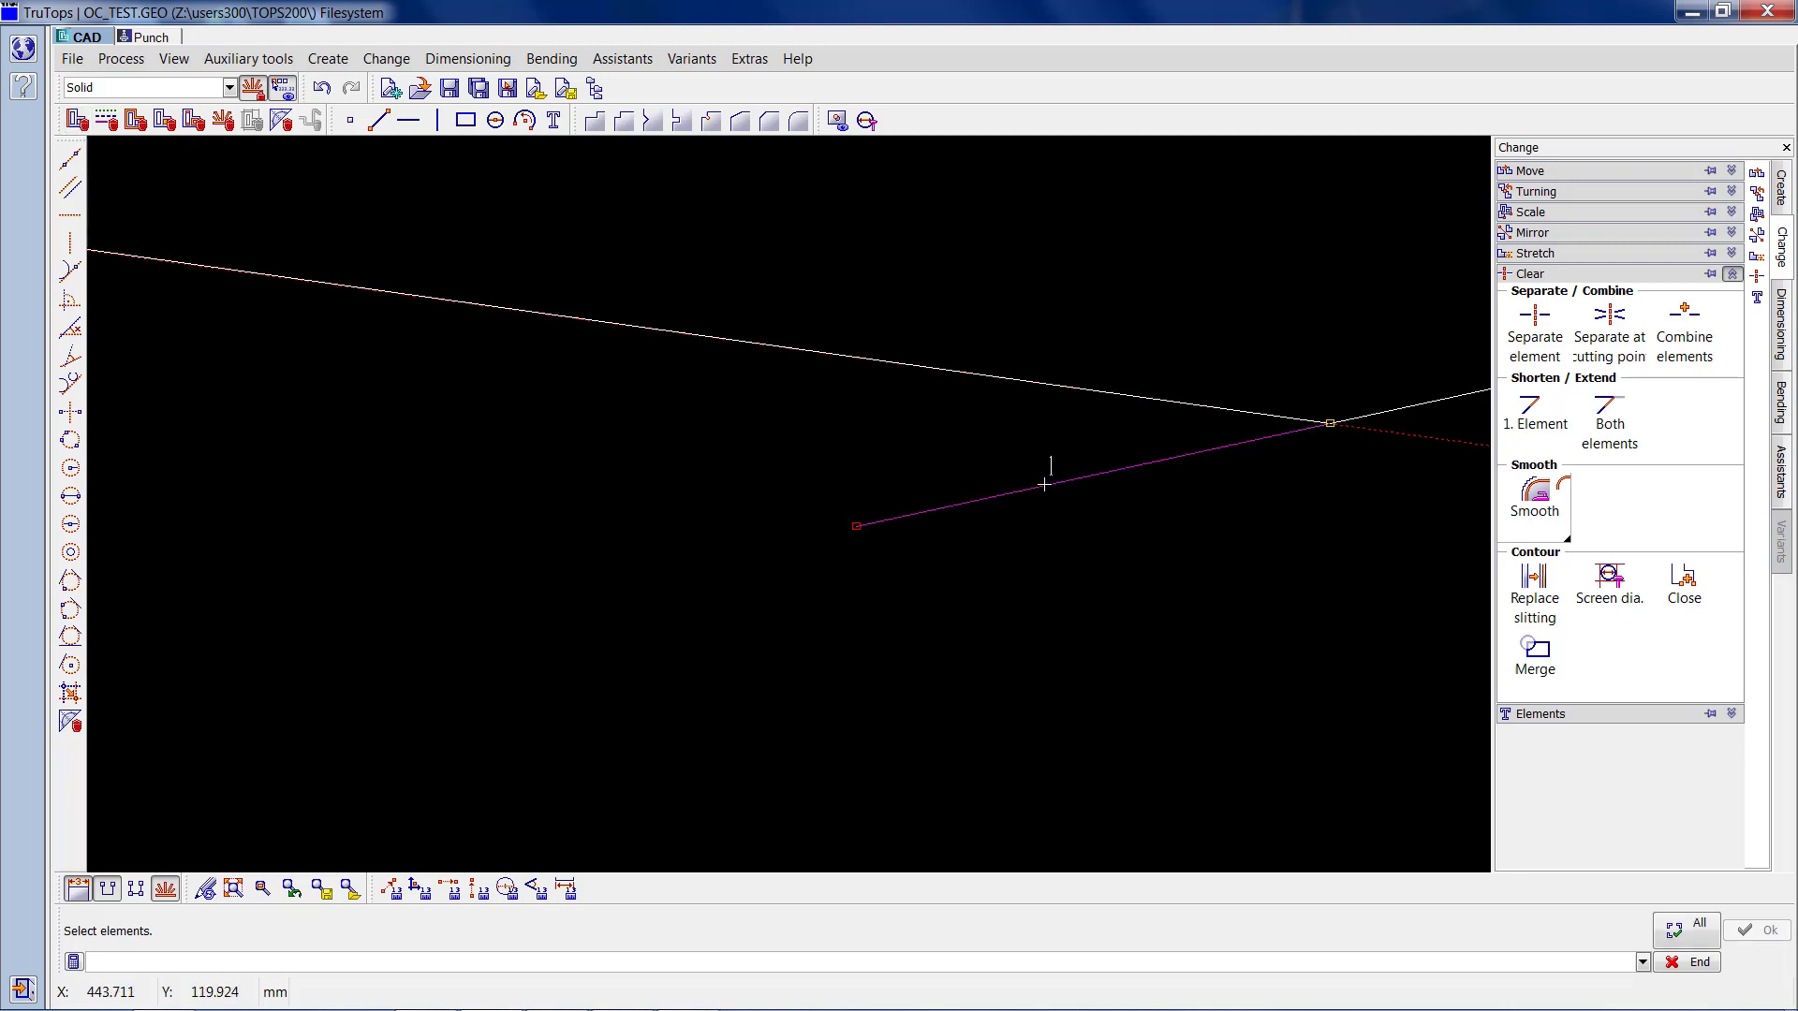
{"action": "right_click", "coordinate": [1034, 610]}
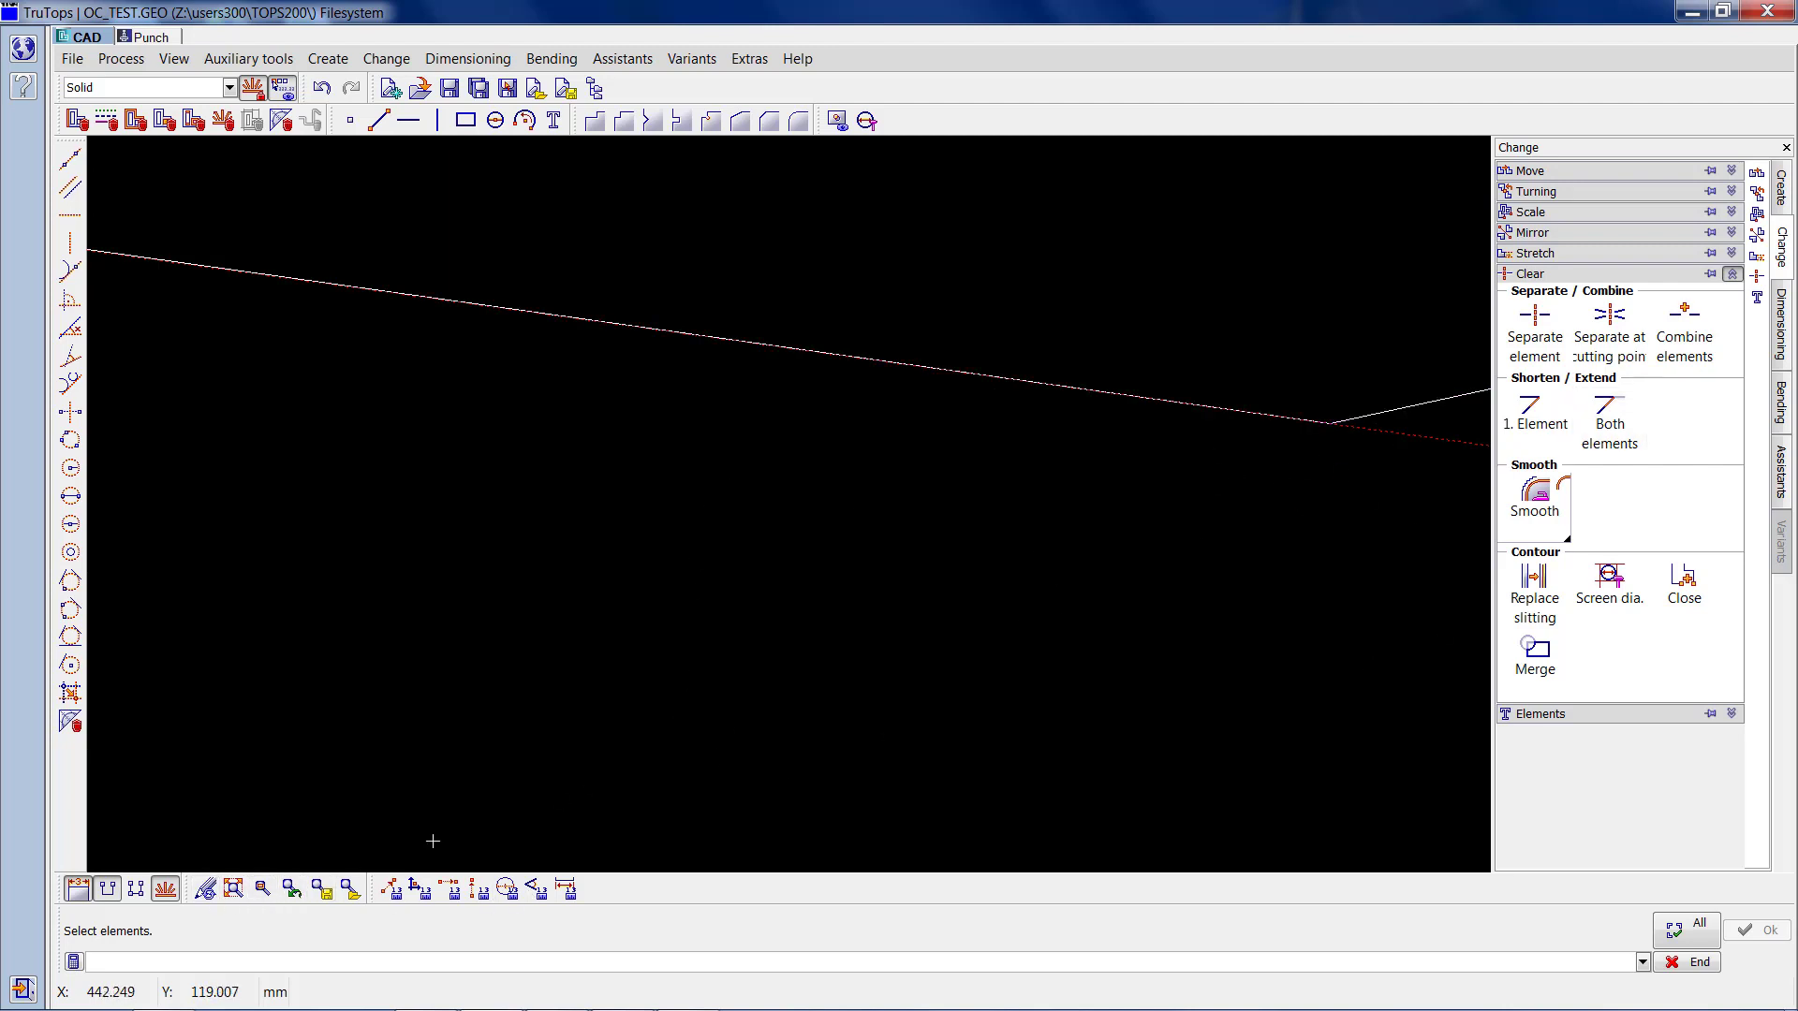
{"action": "left_click", "coordinate": [233, 888]}
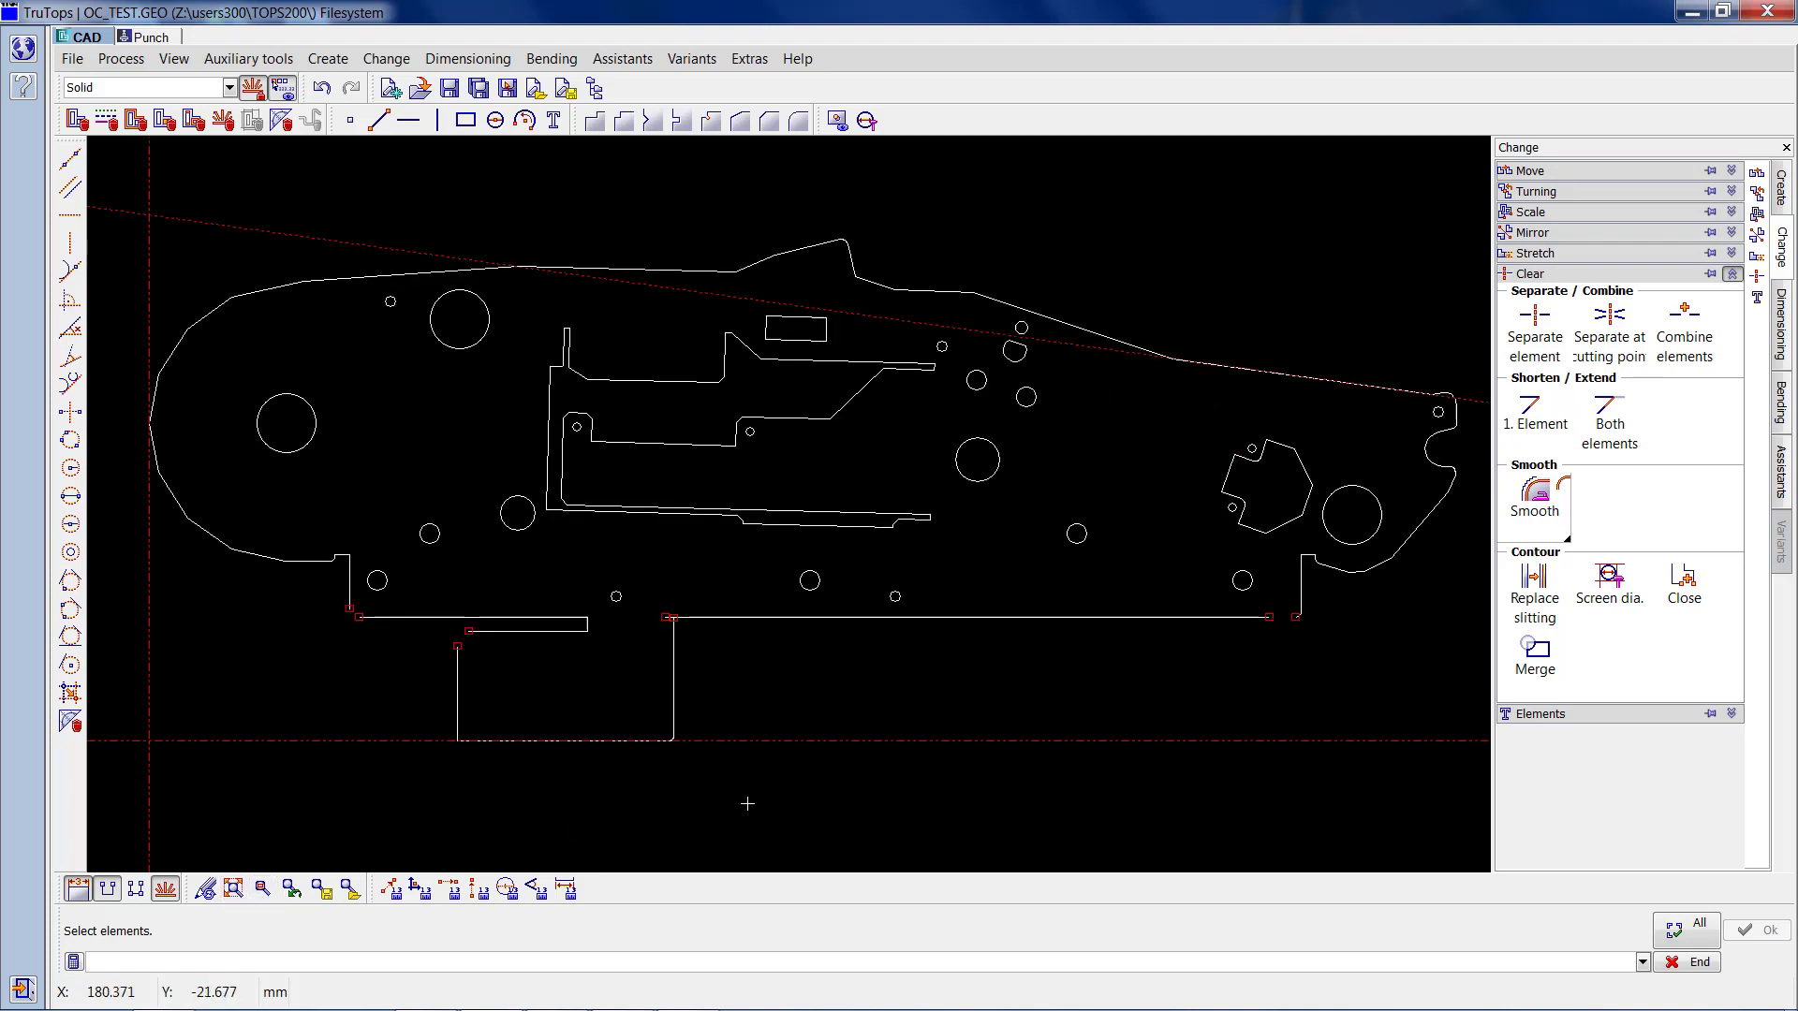
Horizontally stretch the horizontal line's end to the arc, then undo it.
{"action": "scroll", "coordinate": [1268, 630], "scroll_direction": "up", "scroll_amount": 4}
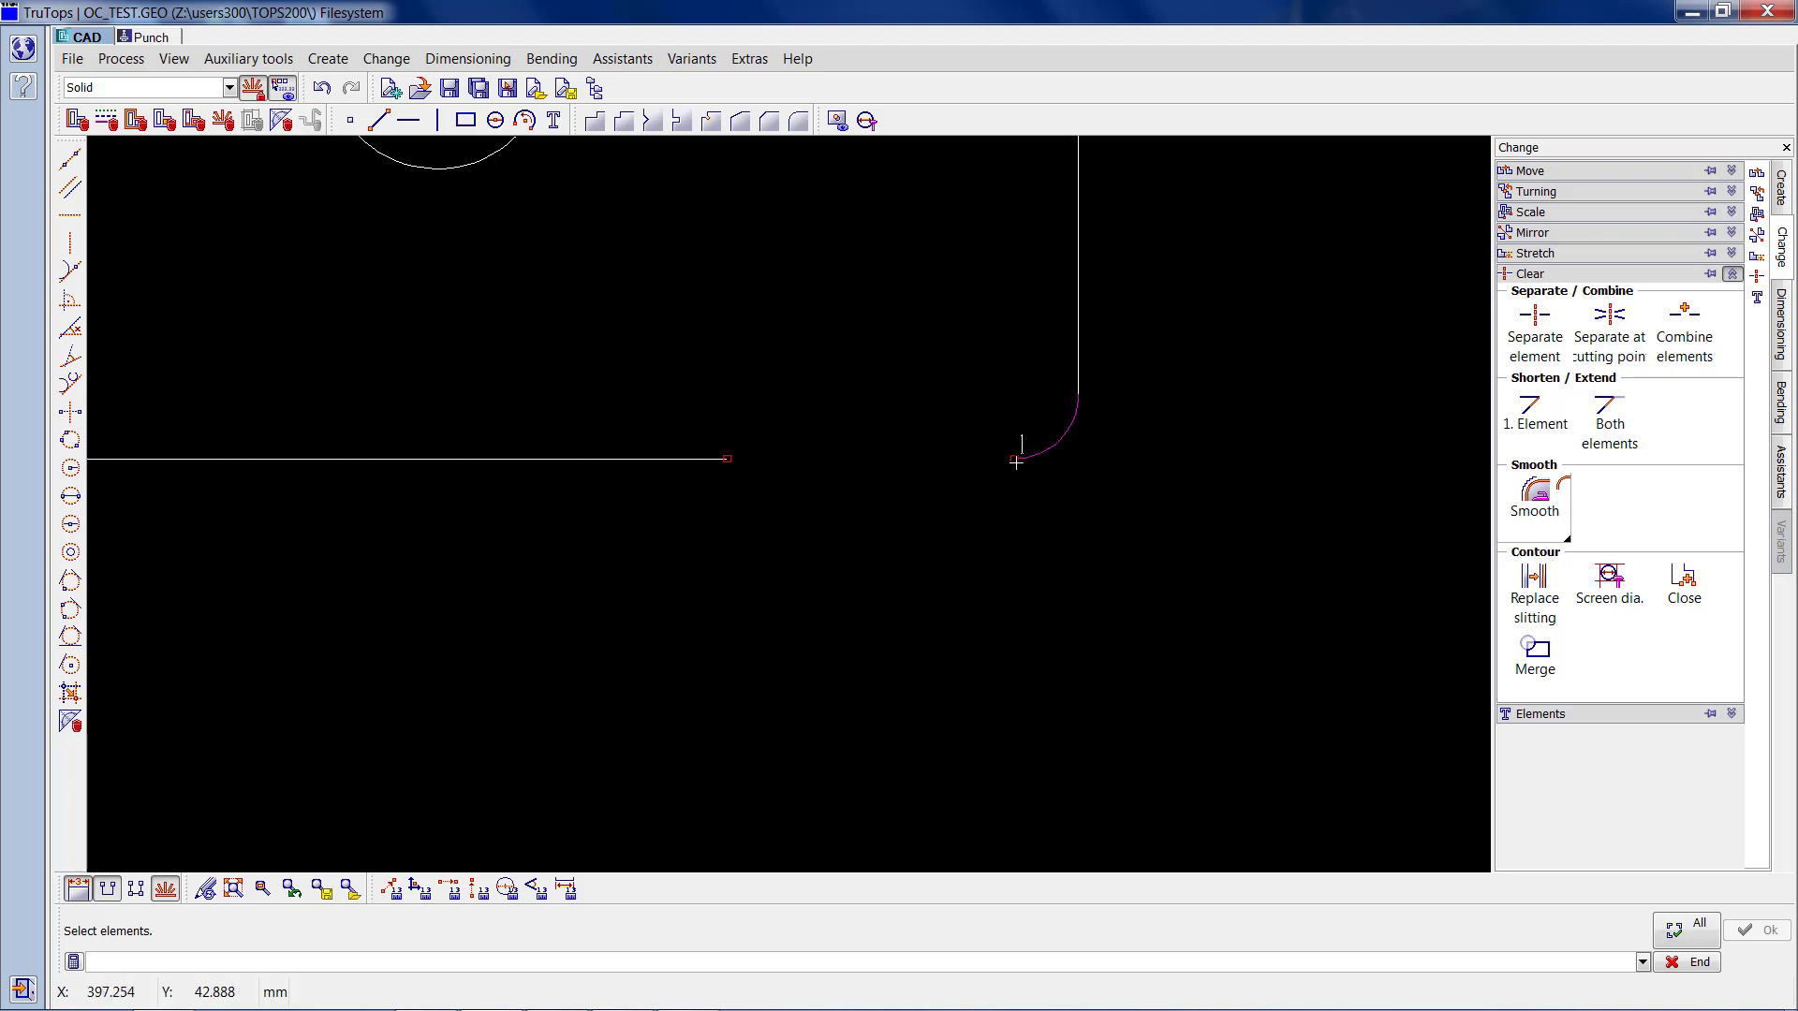
{"action": "left_click", "coordinate": [1555, 275]}
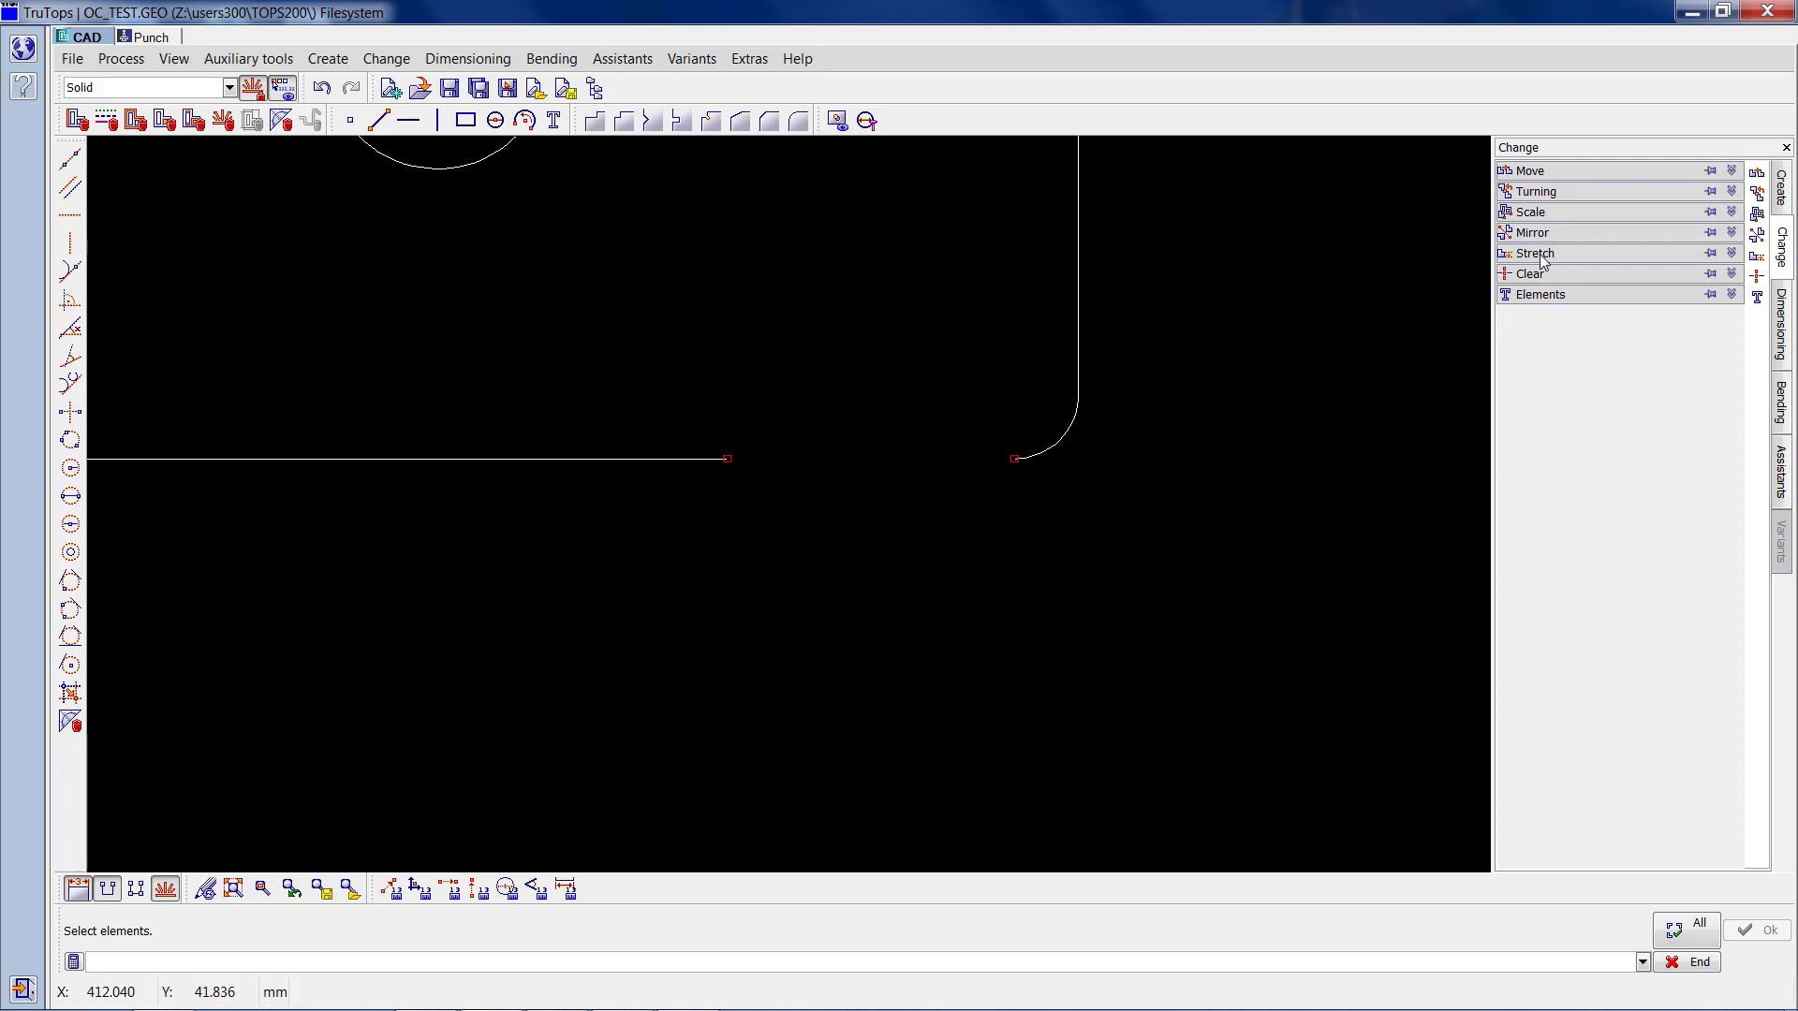
{"action": "left_click", "coordinate": [1538, 255]}
{"action": "left_click", "coordinate": [1540, 290]}
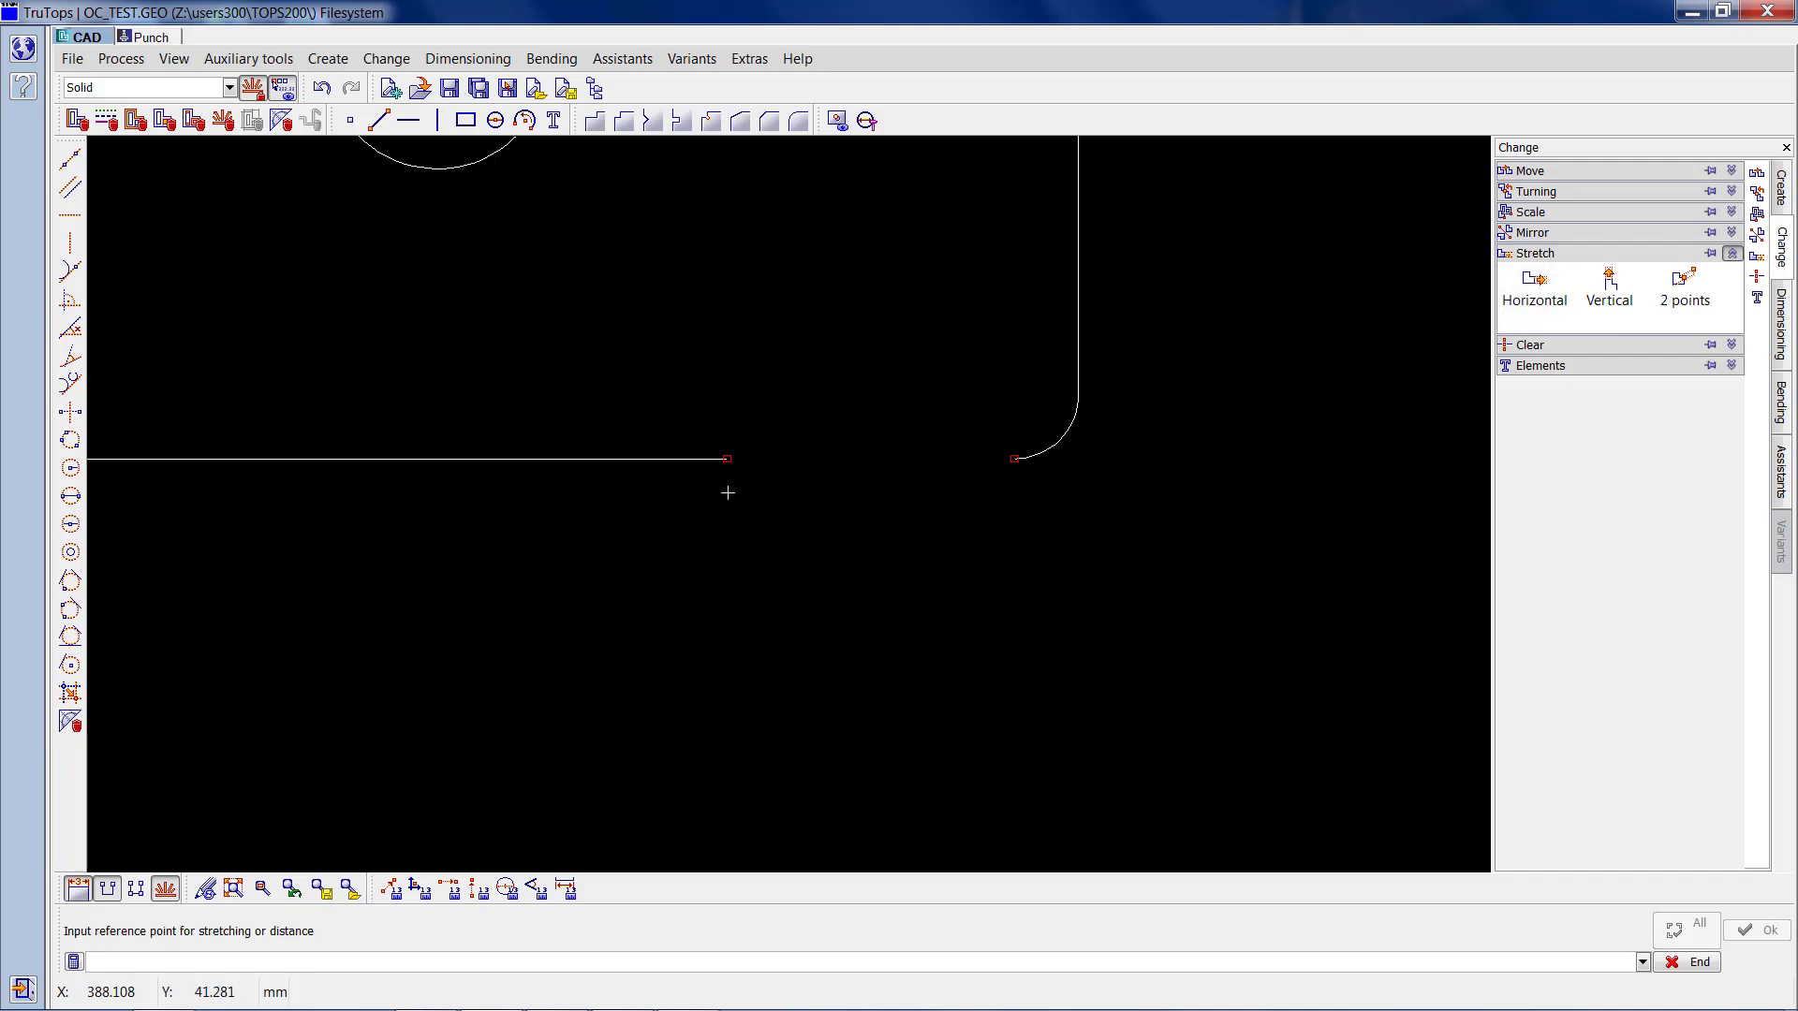
{"action": "left_click", "coordinate": [729, 460]}
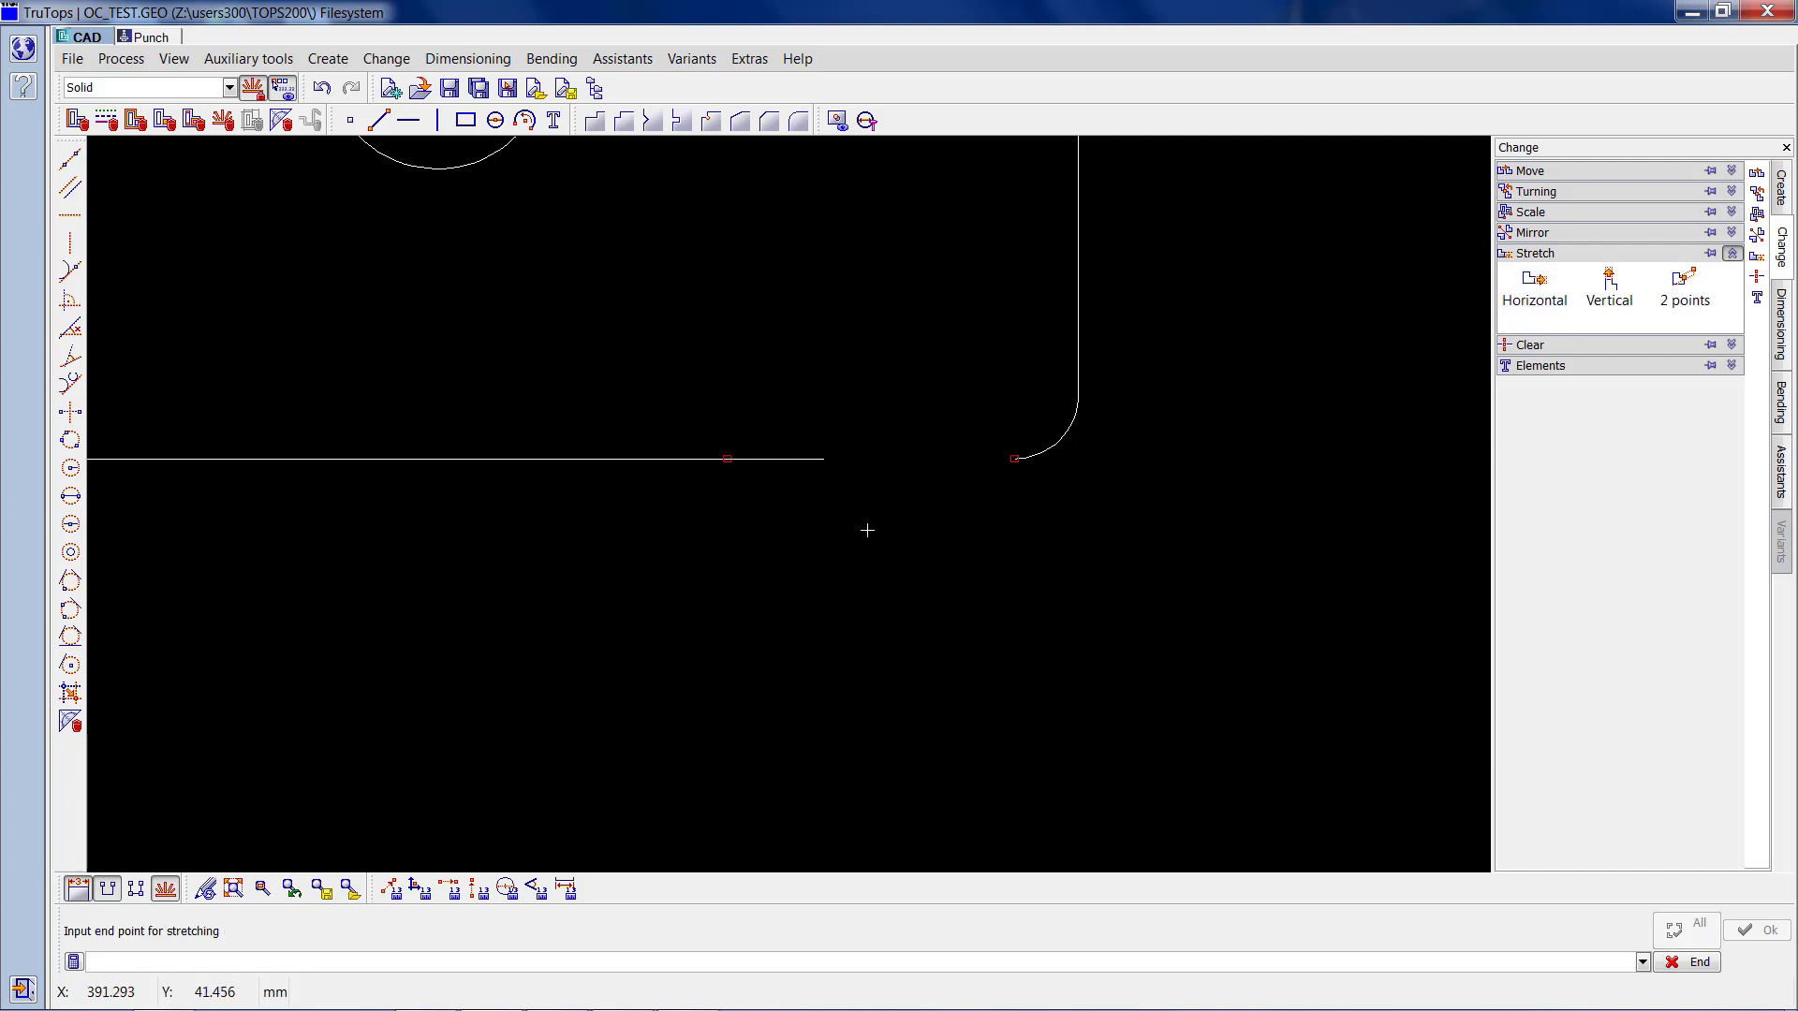
{"action": "left_click", "coordinate": [1014, 458]}
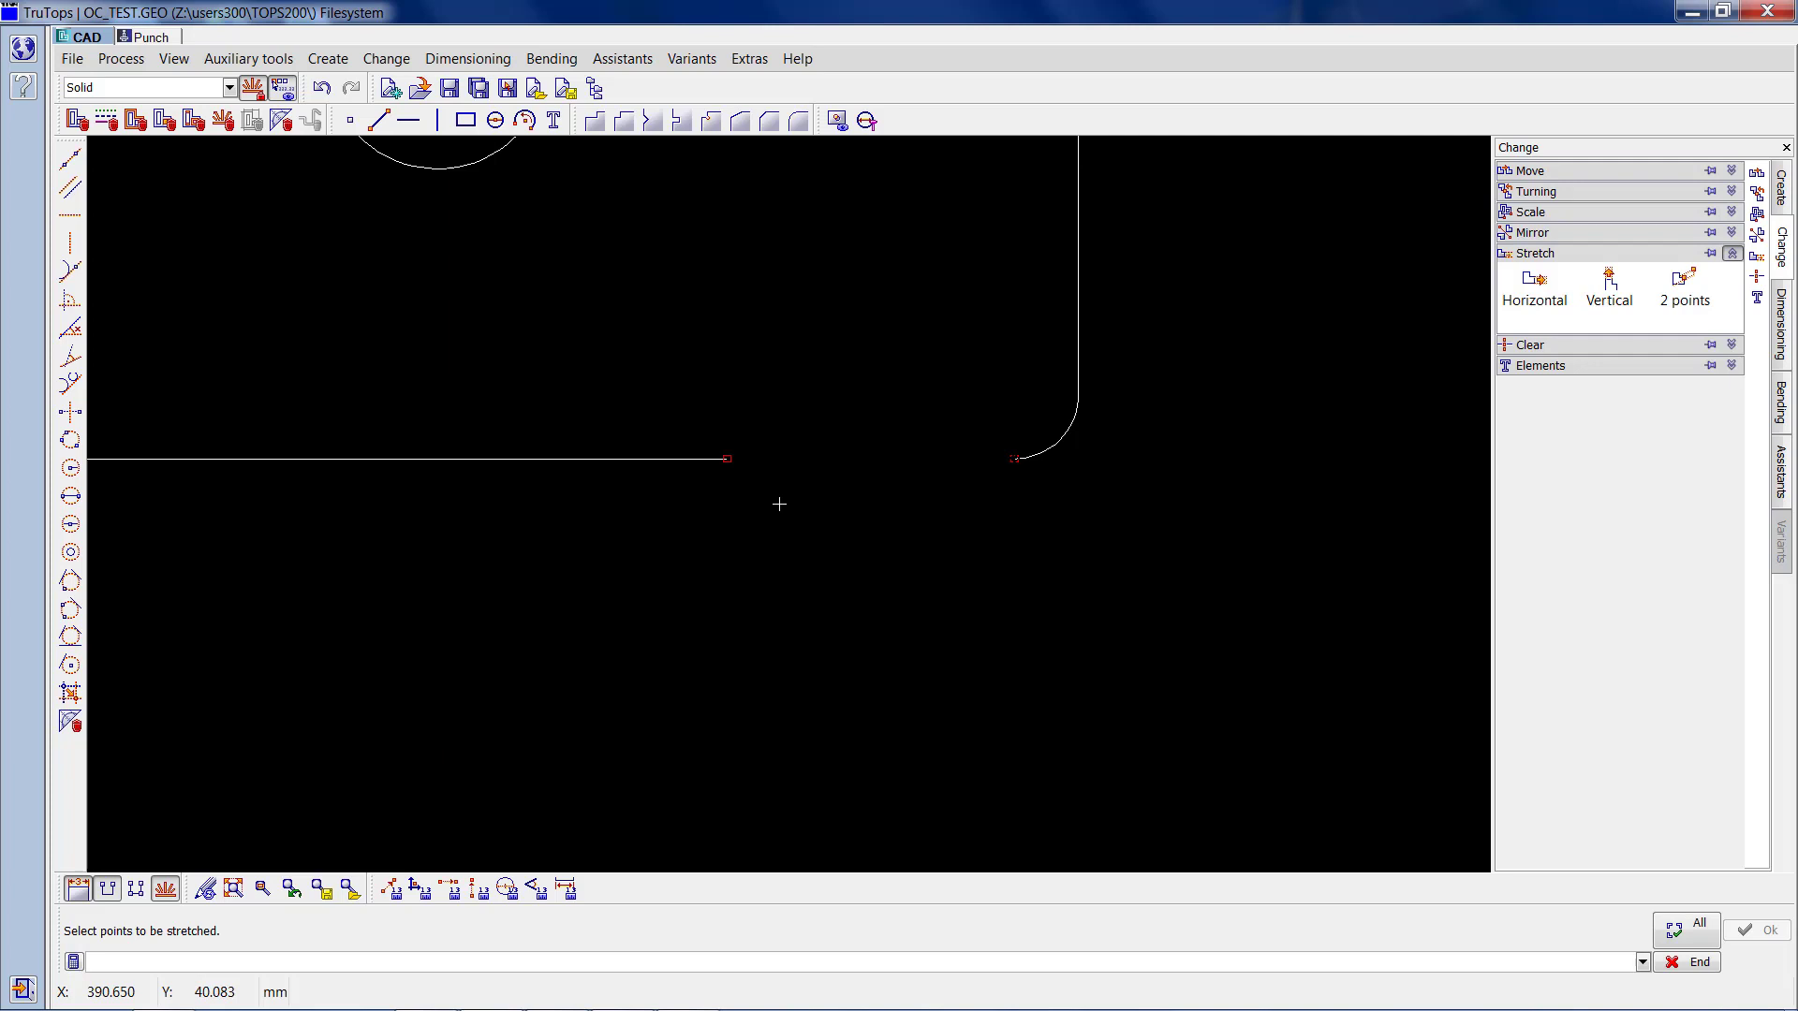
{"action": "left_click", "coordinate": [749, 481]}
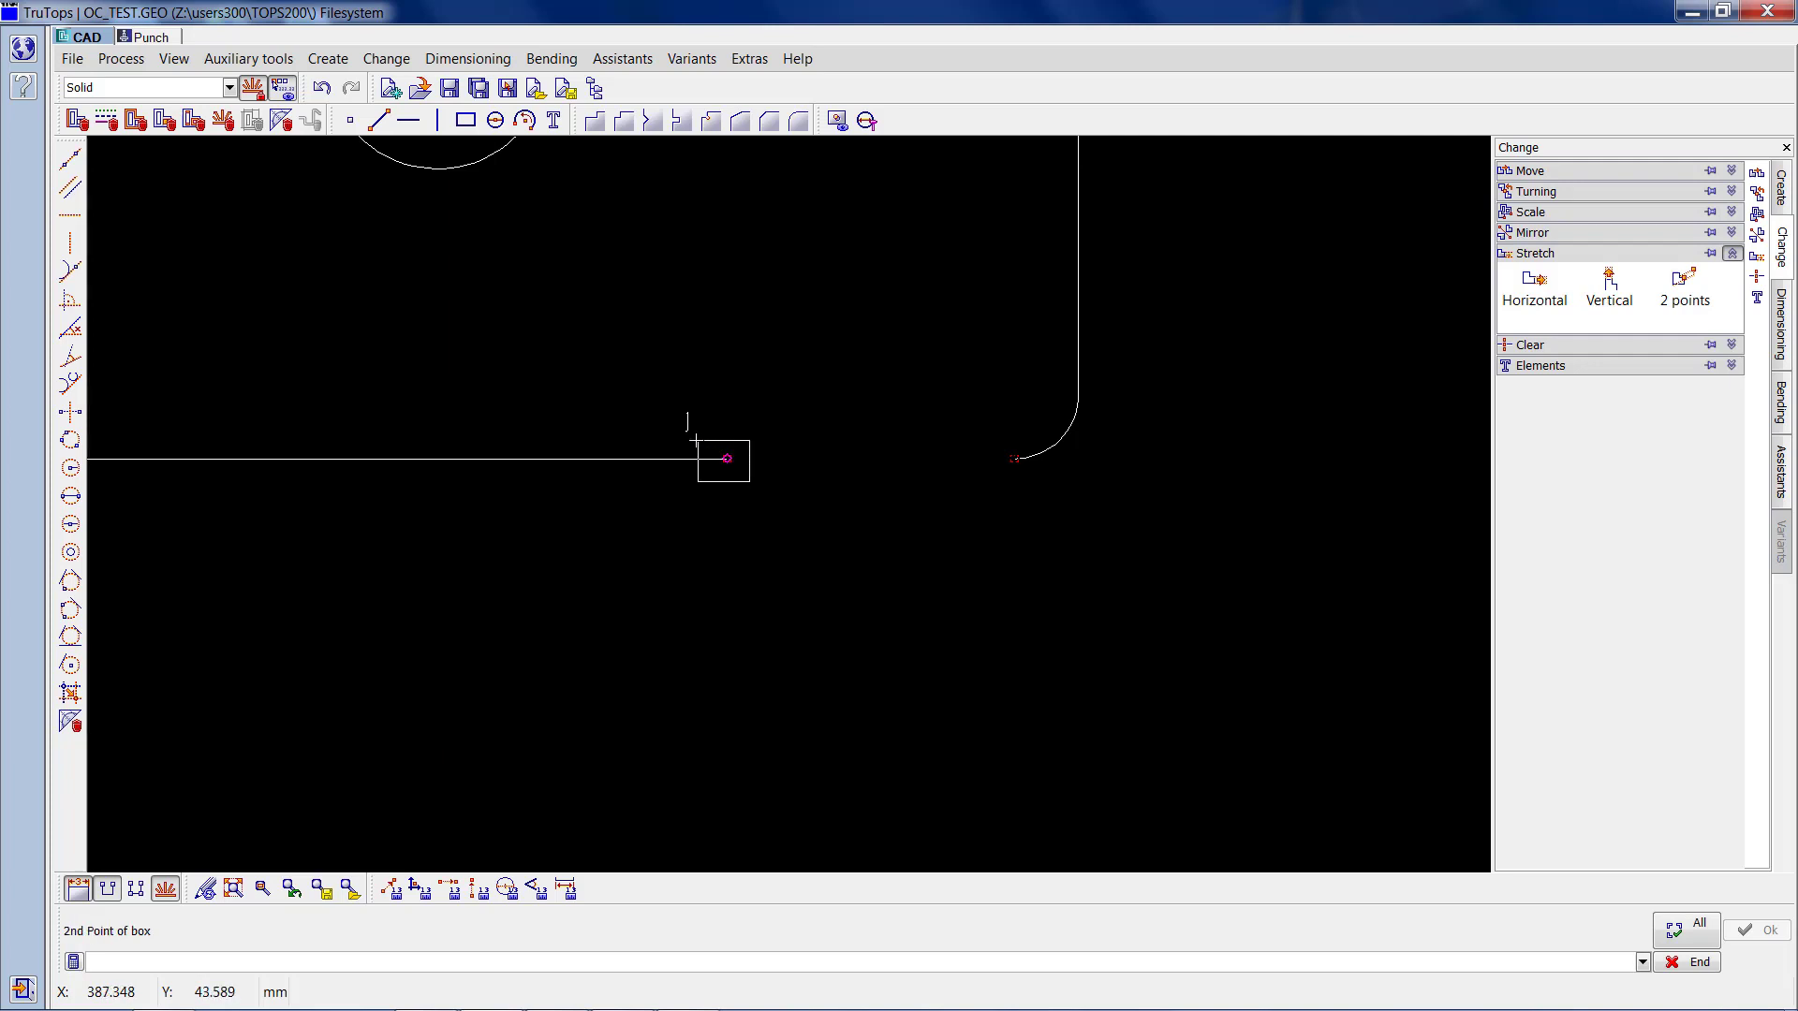
{"action": "left_click", "coordinate": [695, 441]}
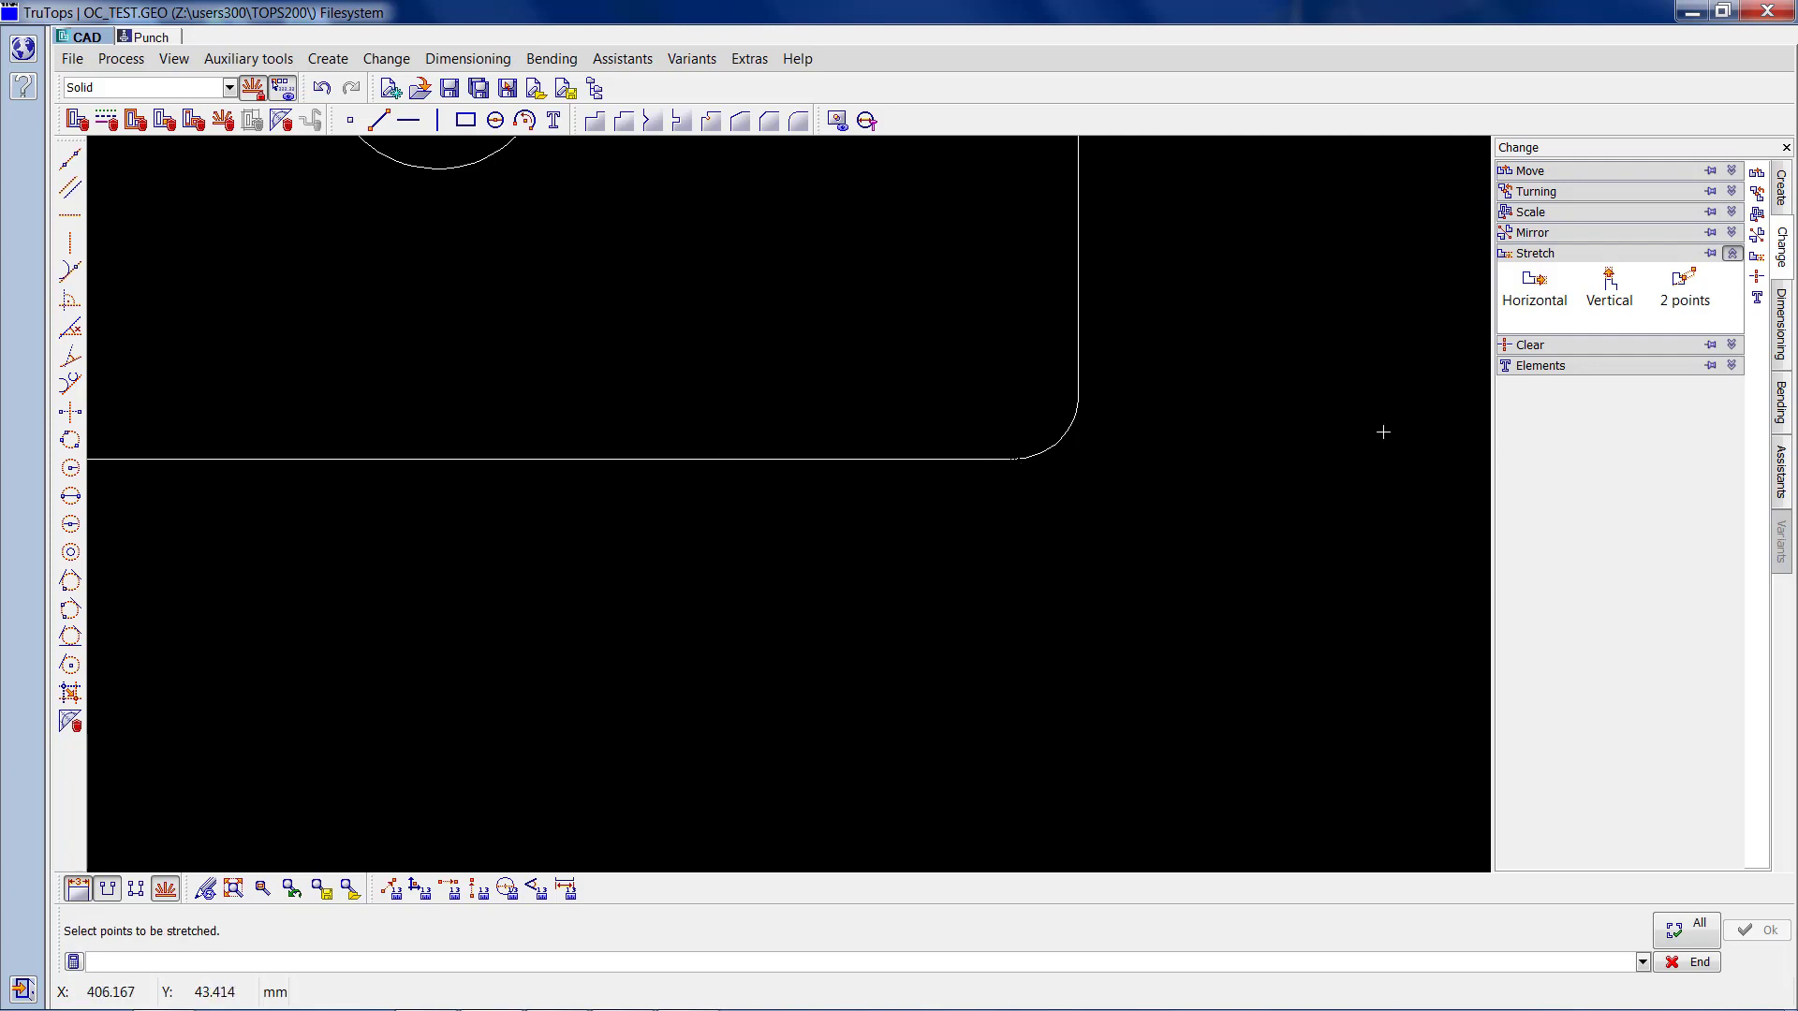
{"action": "left_click", "coordinate": [322, 88]}
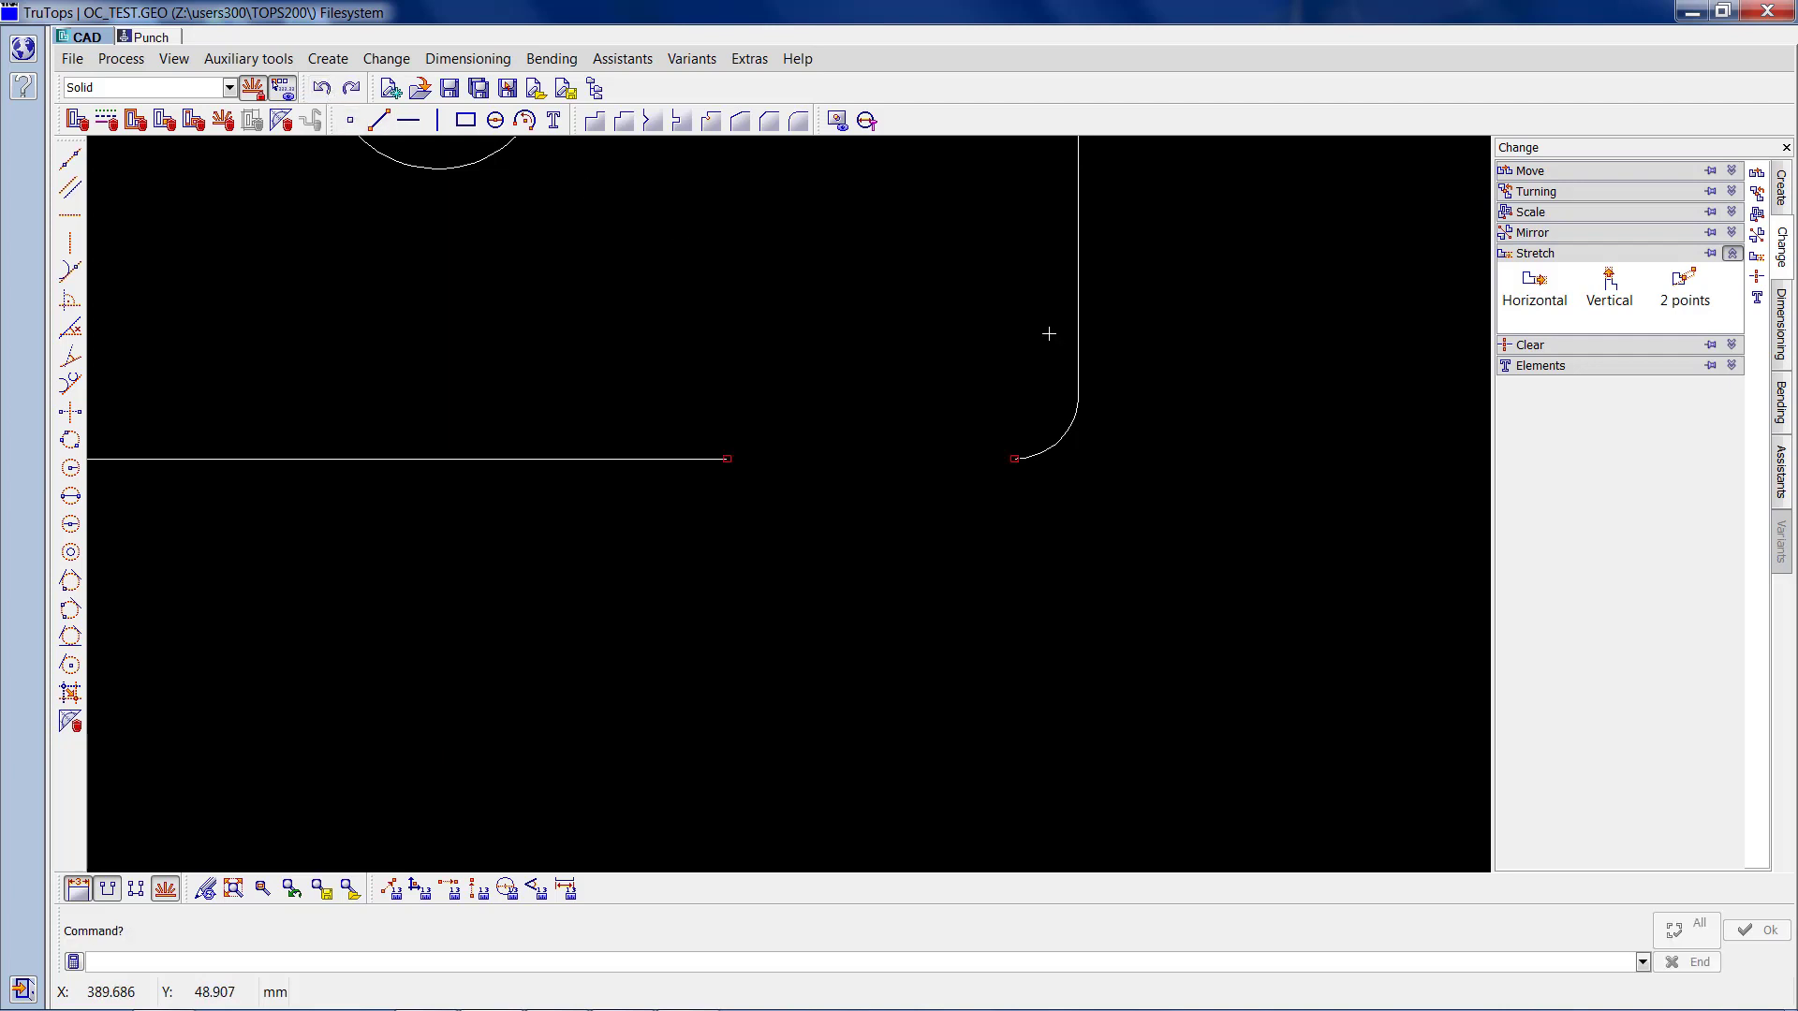
Vertically stretch the corner arc's lower end, reshaping the arc into a larger curve.
{"action": "left_click", "coordinate": [1602, 324]}
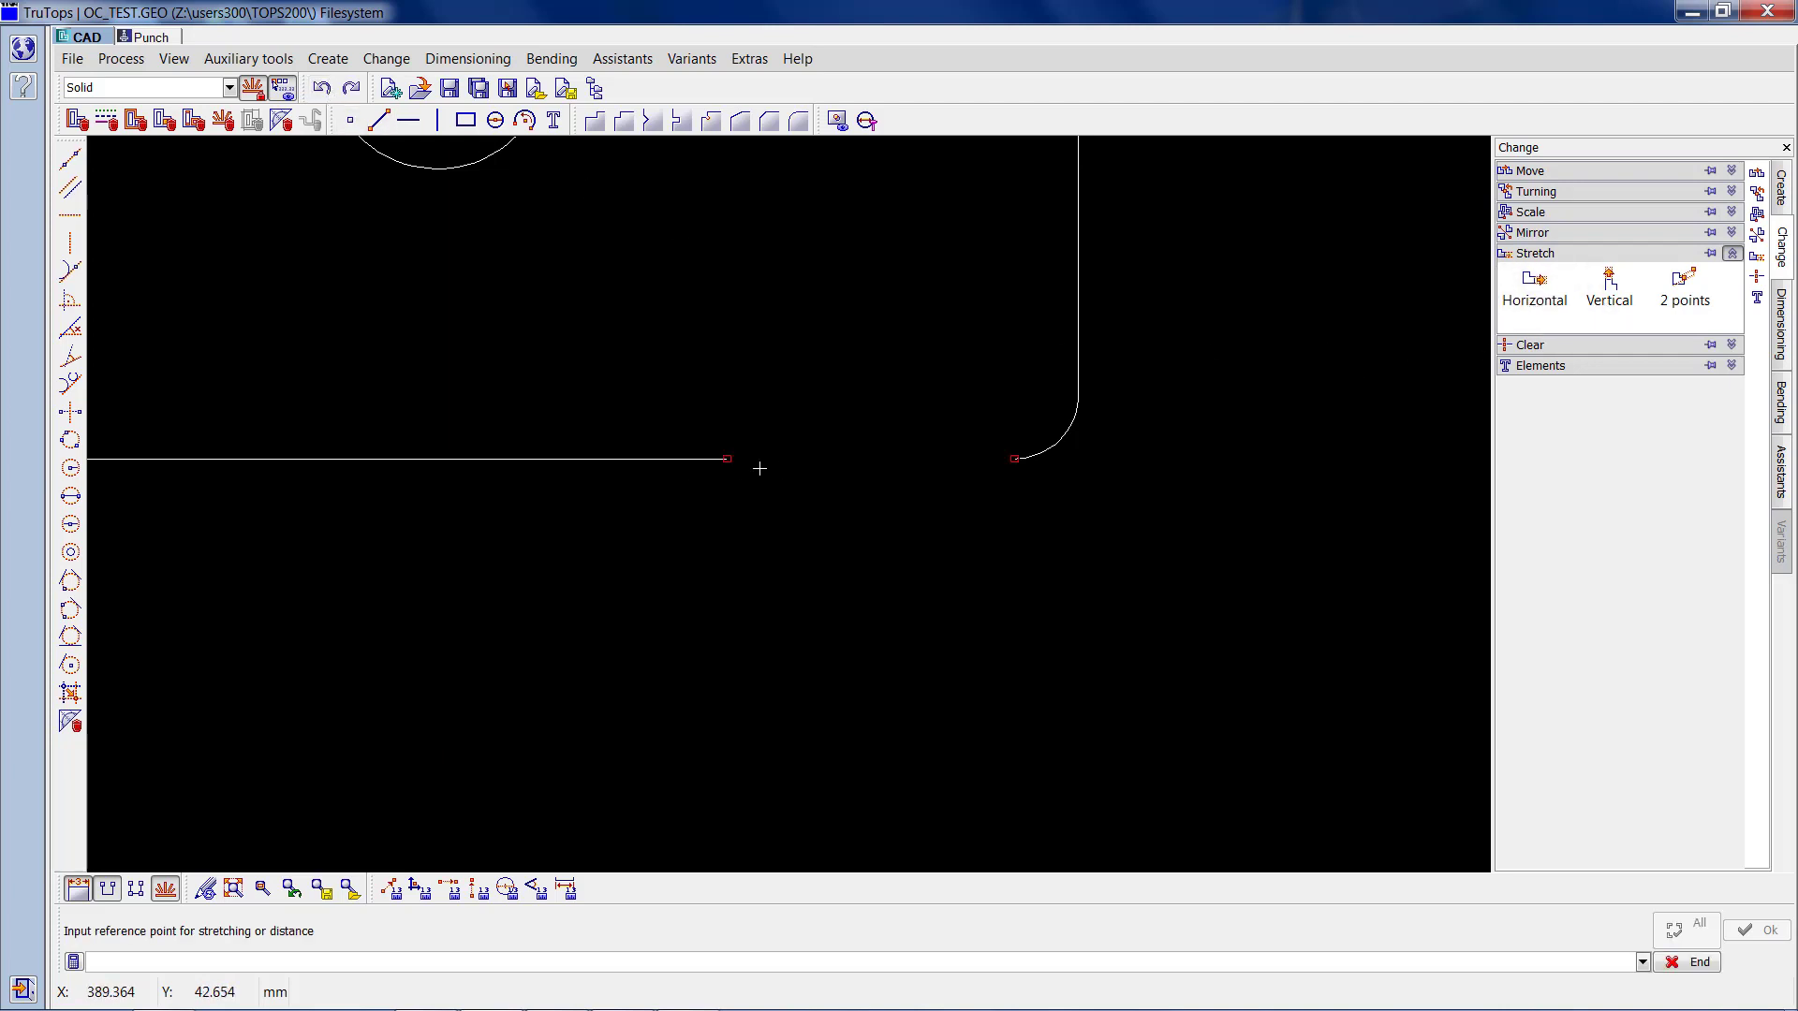
{"action": "left_click", "coordinate": [723, 460]}
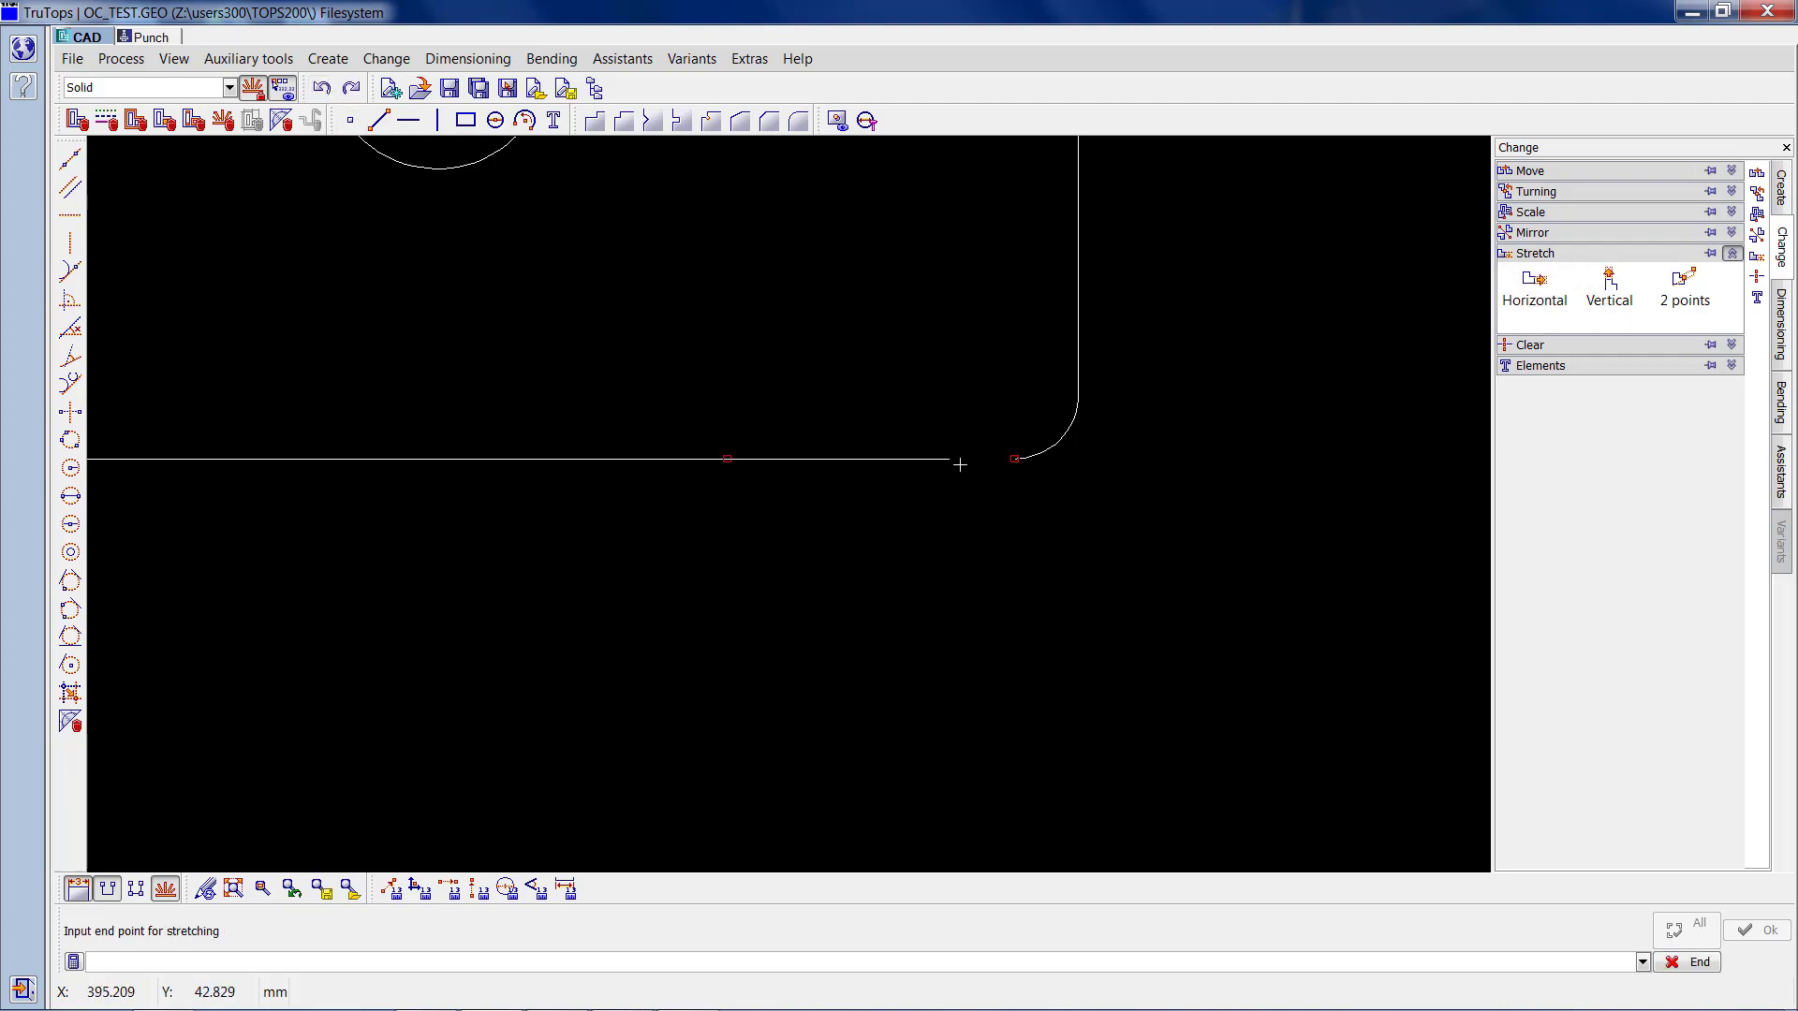
{"action": "left_click", "coordinate": [1014, 459]}
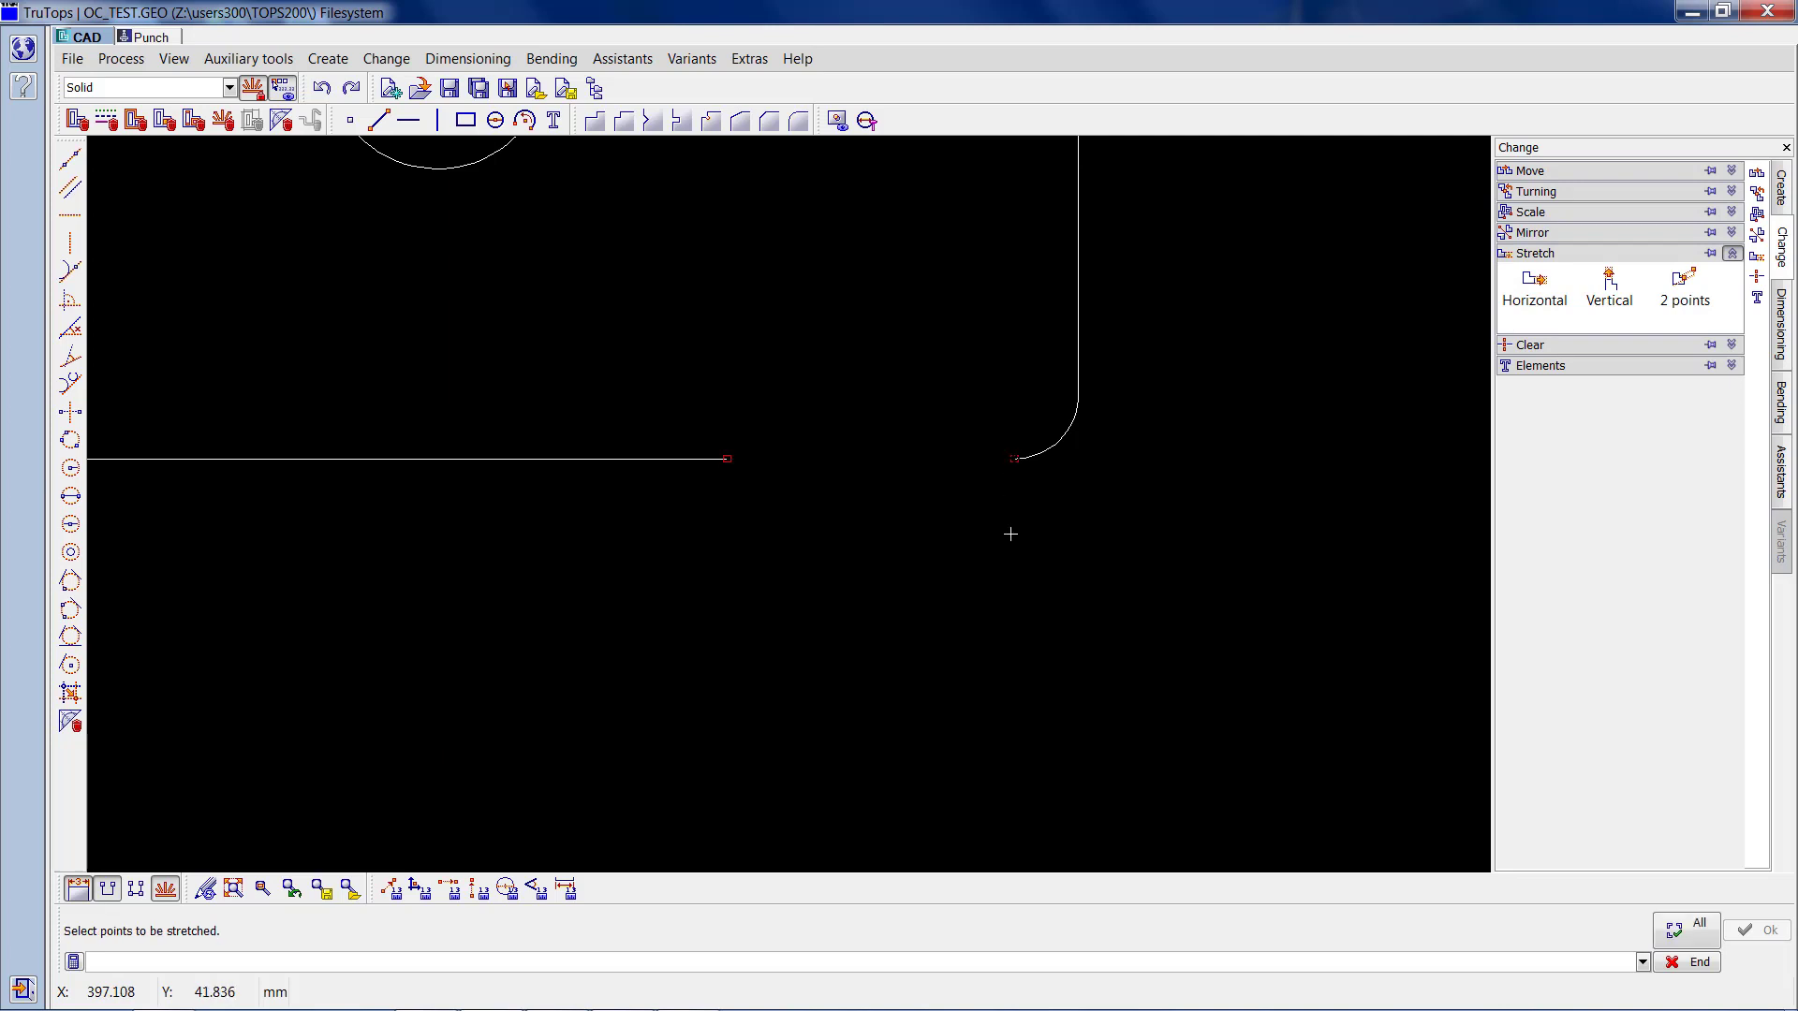
{"action": "left_click", "coordinate": [1032, 487]}
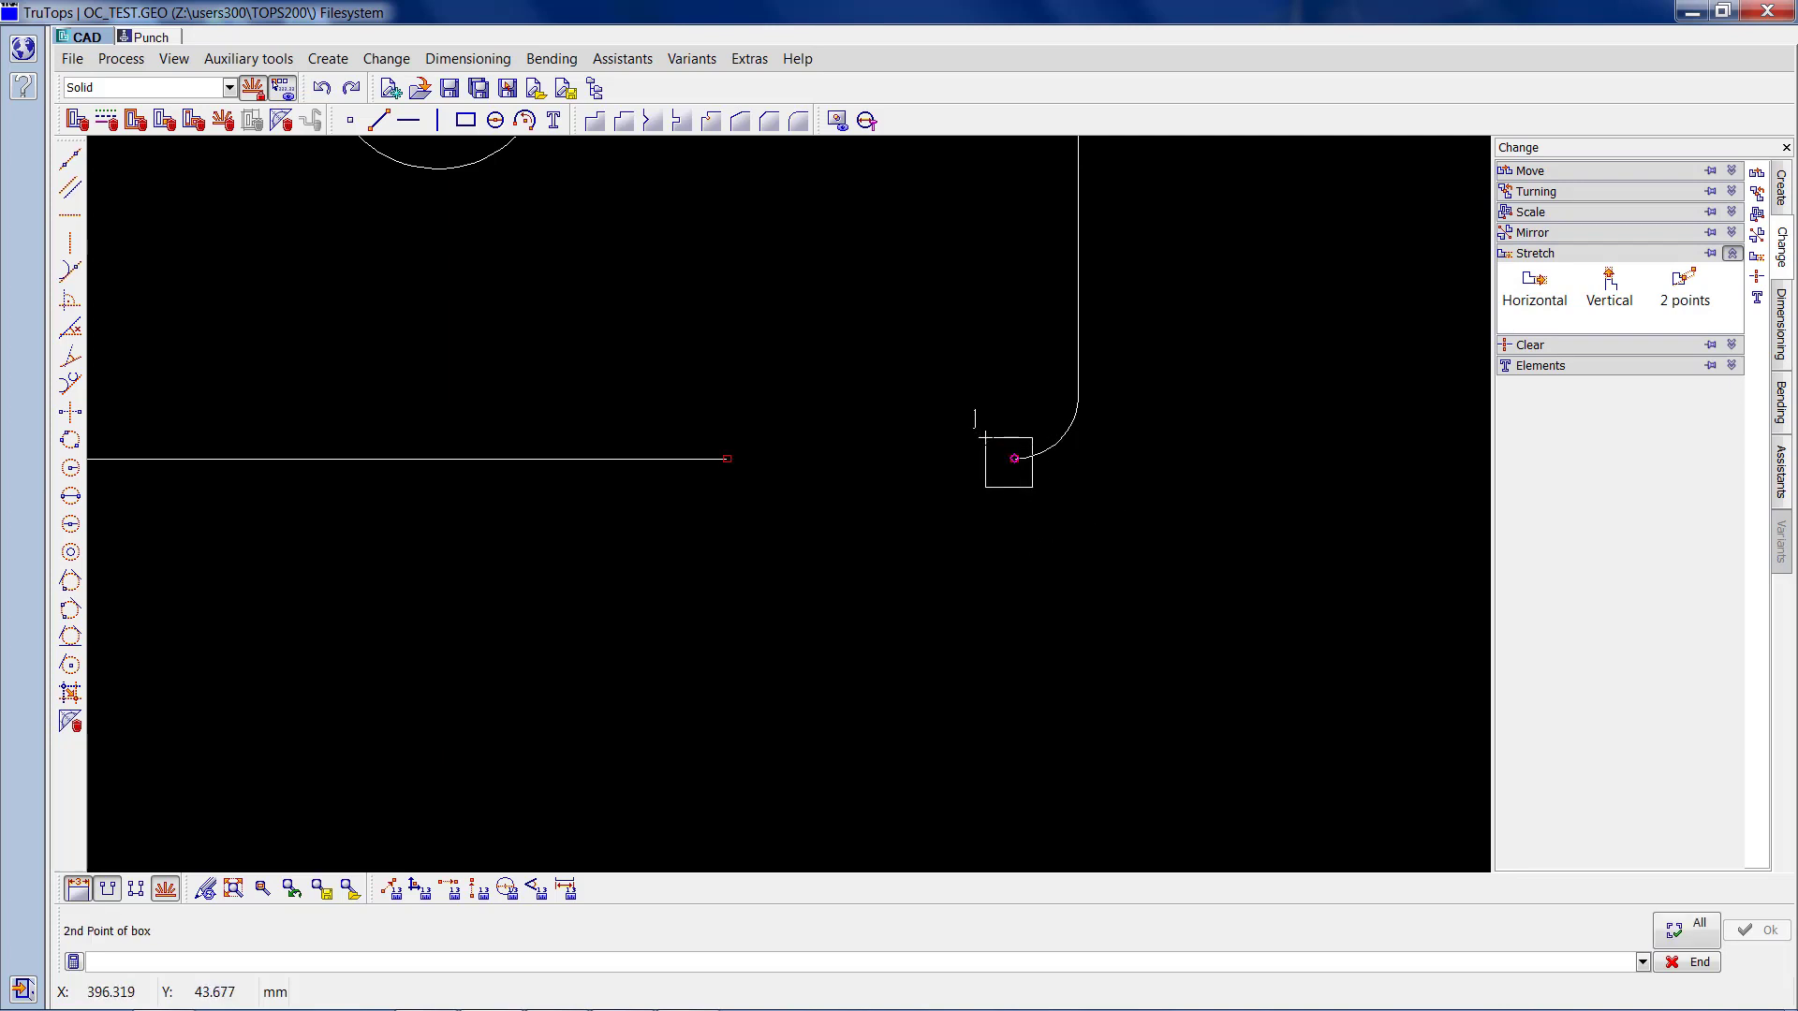
{"action": "left_click", "coordinate": [982, 432]}
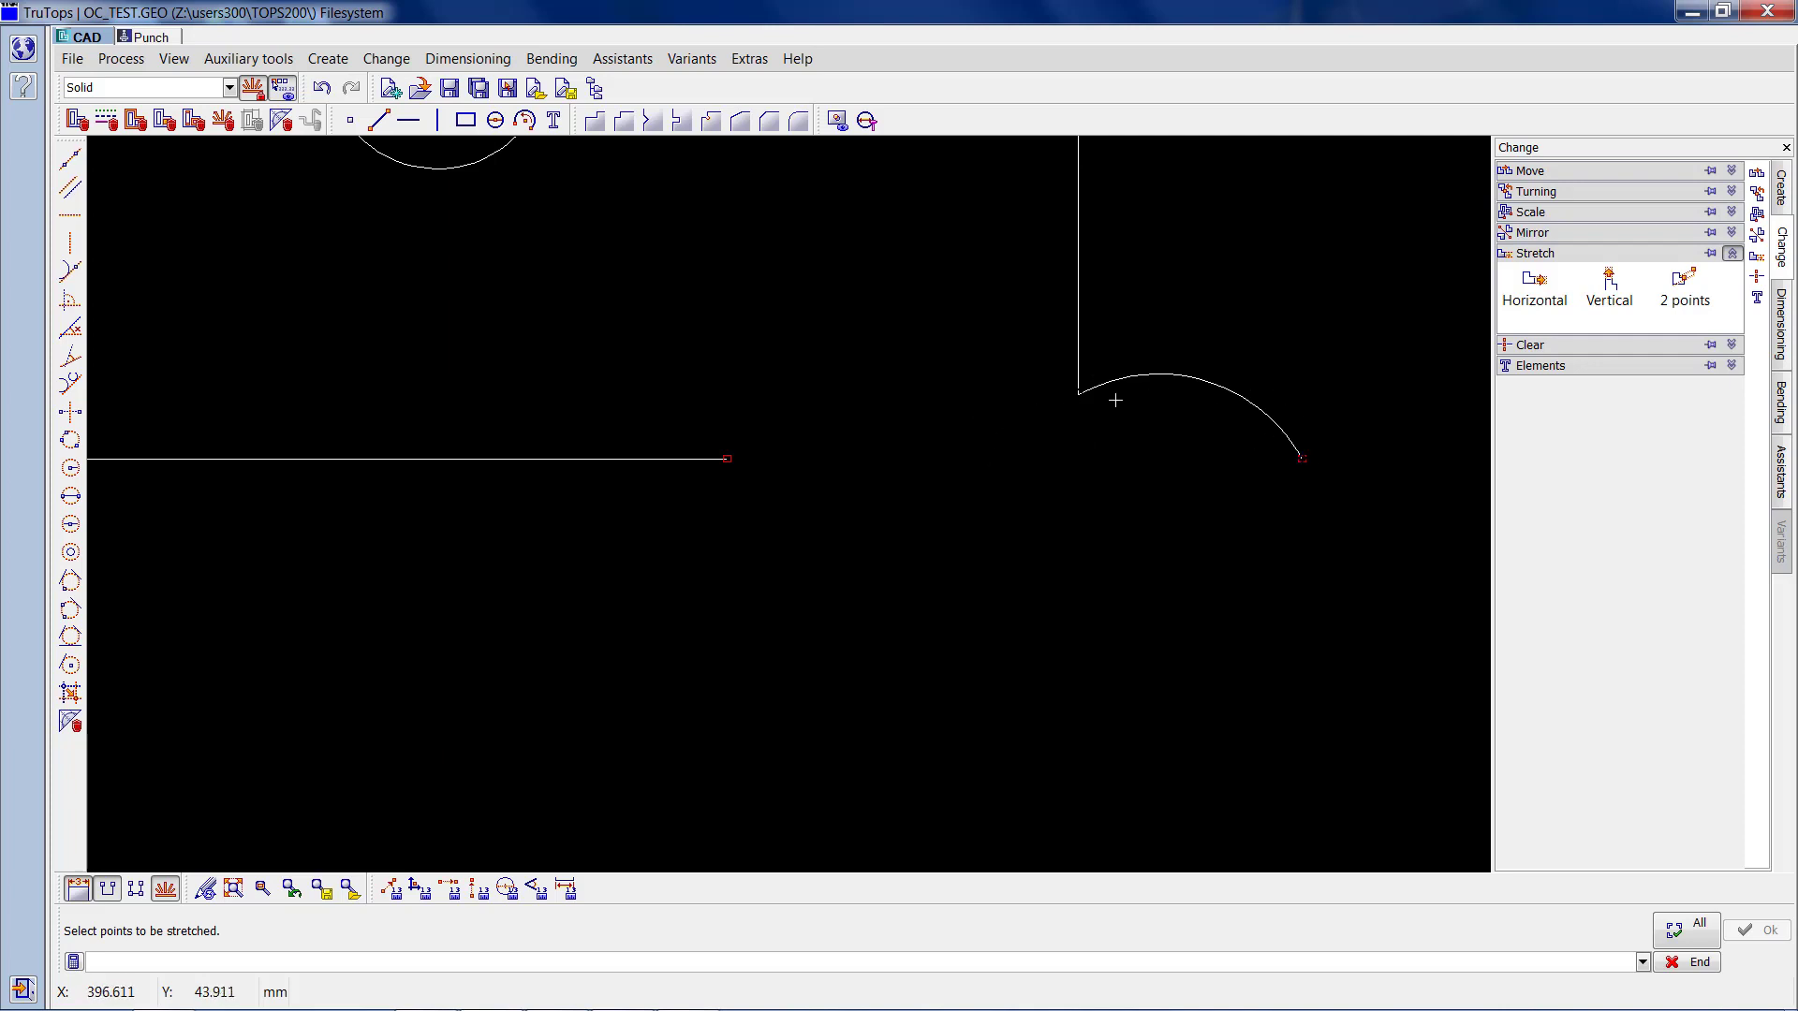
Undo the arc stretch and stretch the horizontal line's end to the arc's start.
{"action": "left_click", "coordinate": [321, 87]}
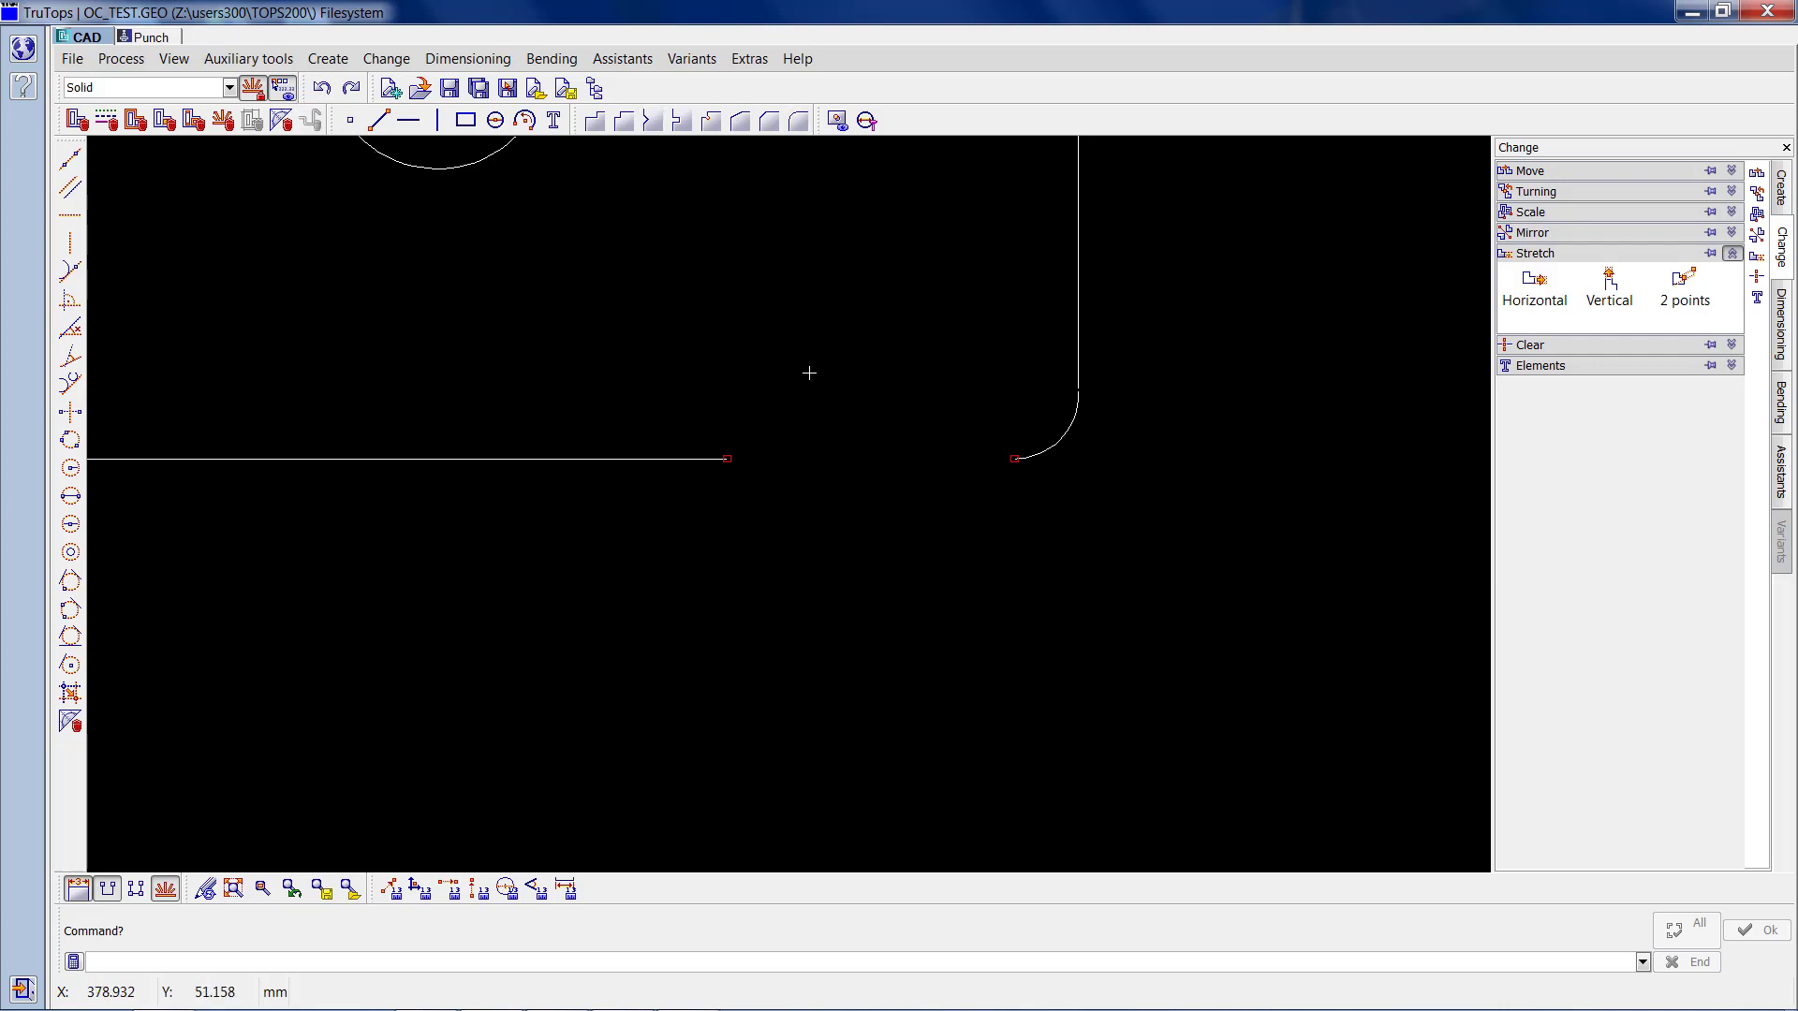
{"action": "left_click", "coordinate": [1536, 297]}
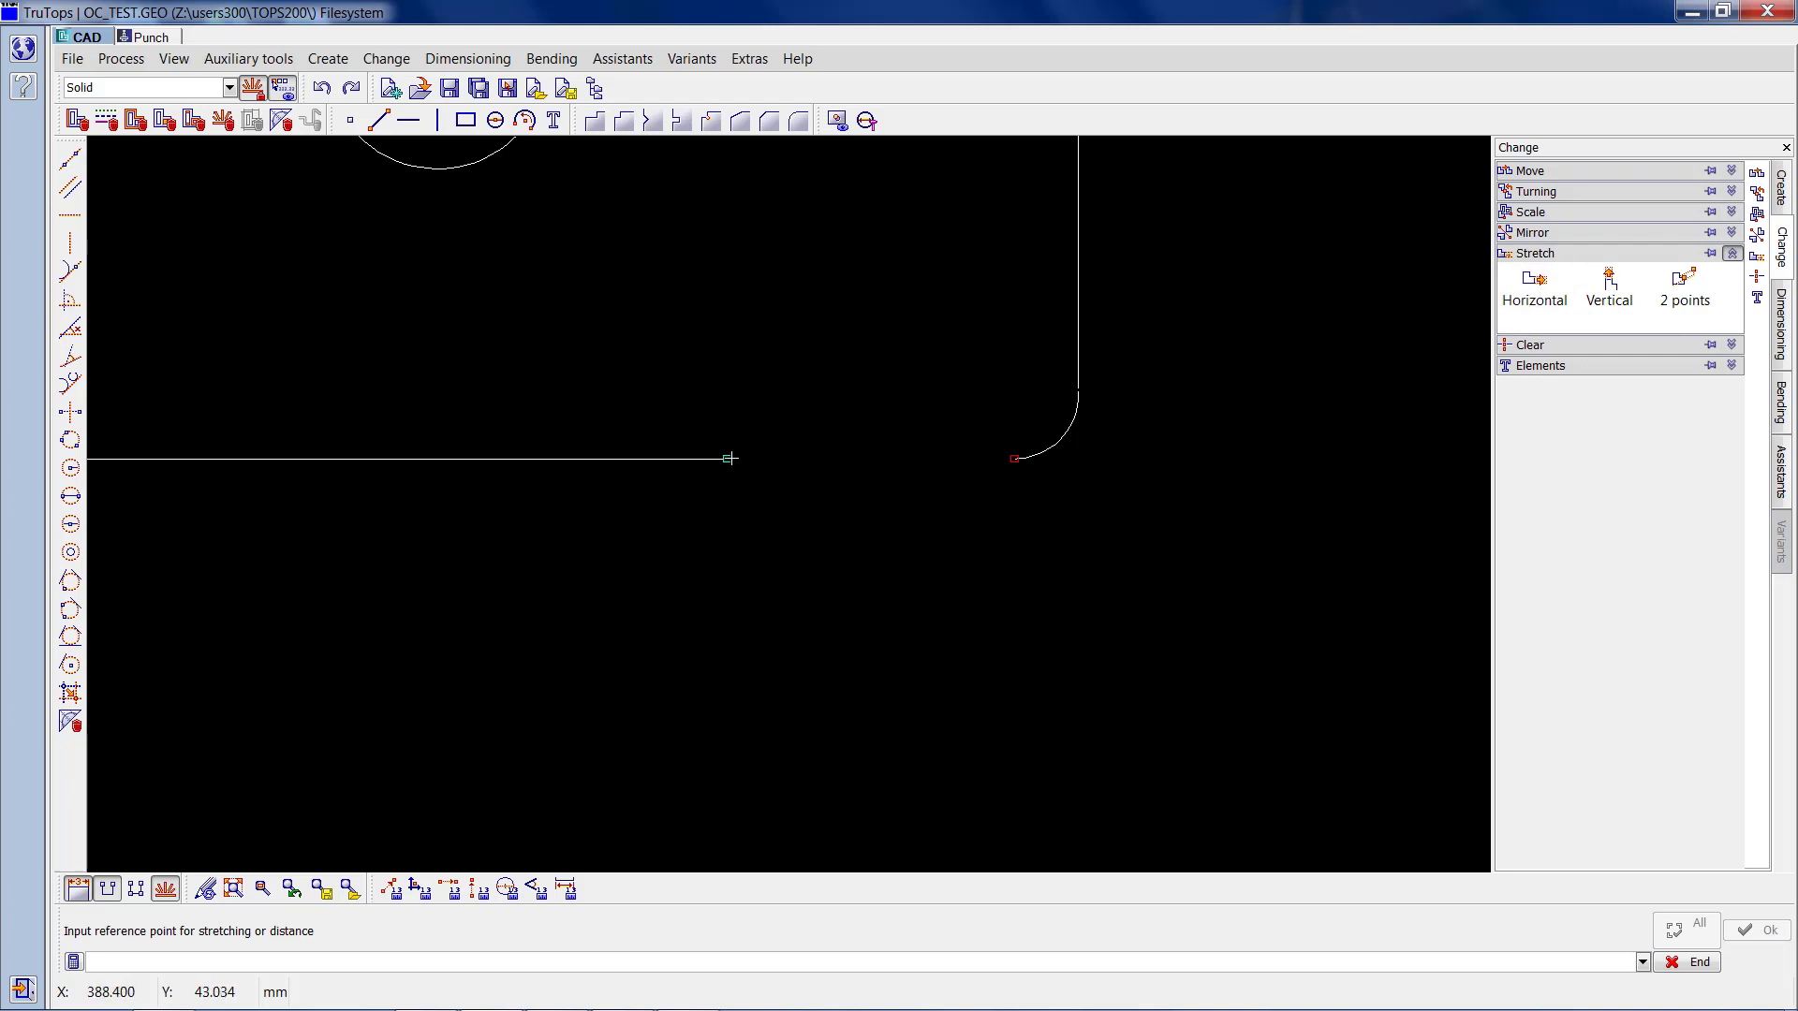
{"action": "left_click", "coordinate": [729, 459]}
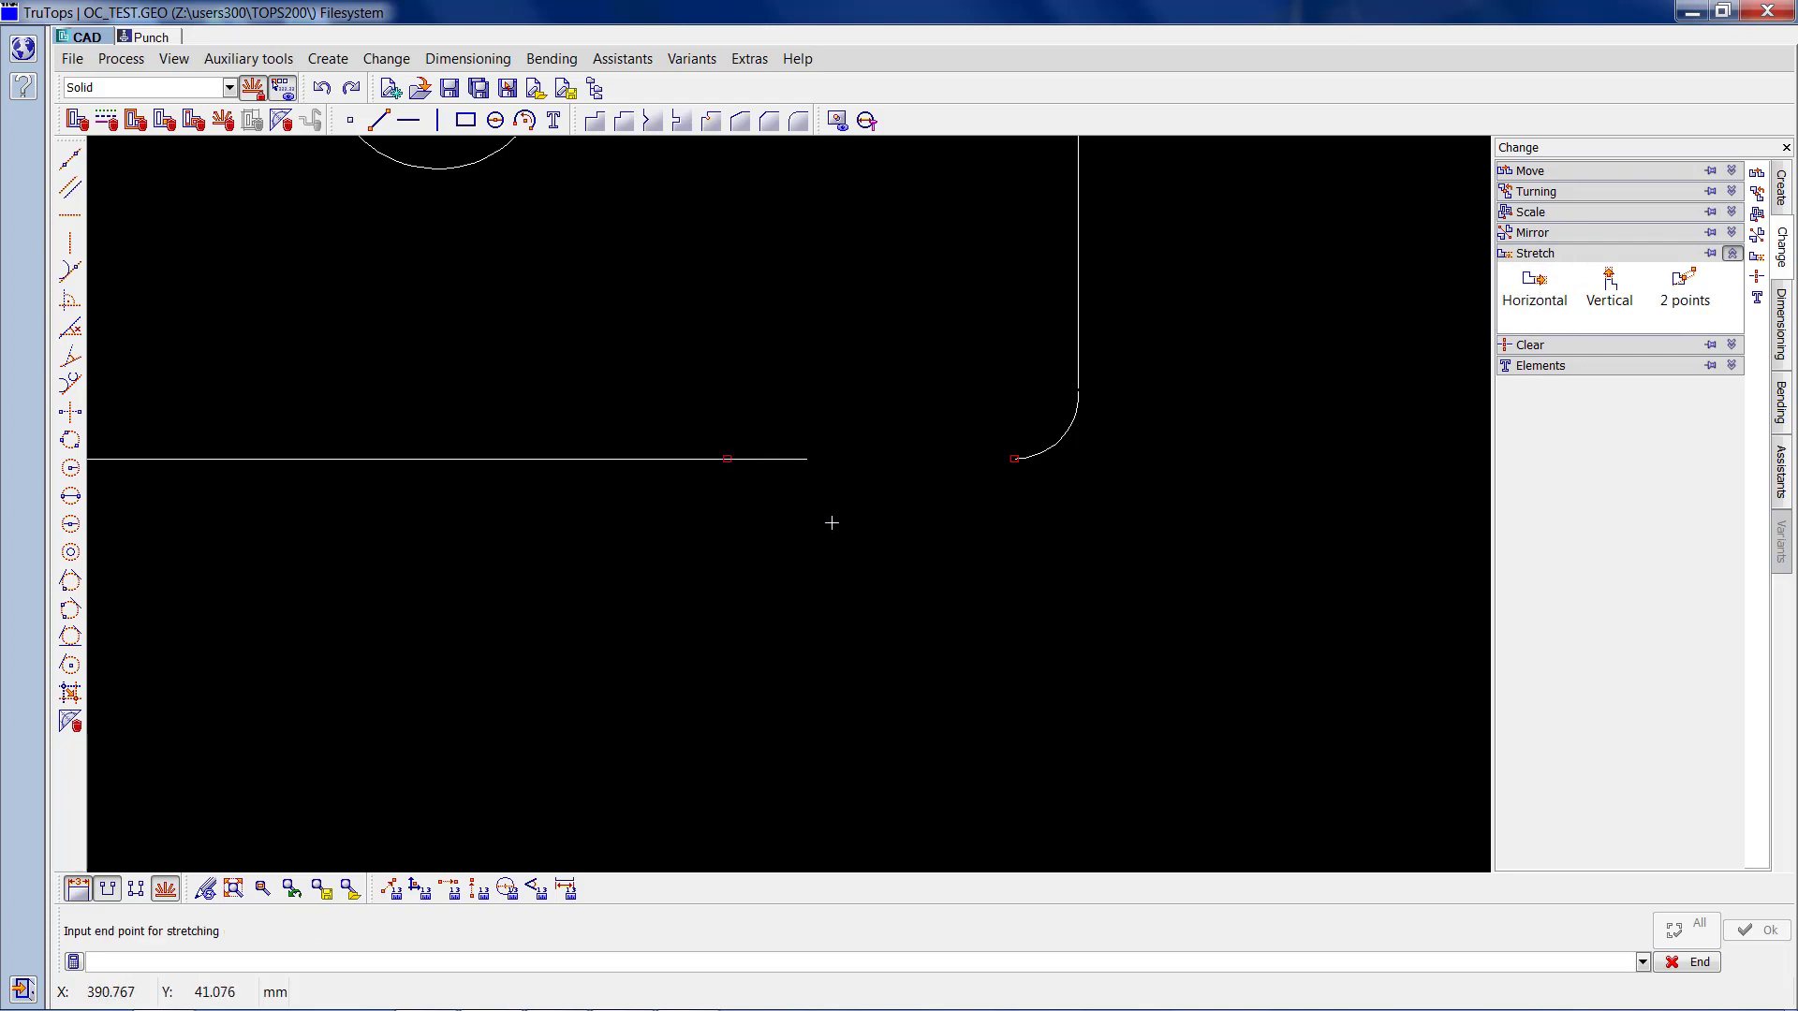
{"action": "left_click", "coordinate": [1014, 459]}
{"action": "left_click", "coordinate": [753, 486]}
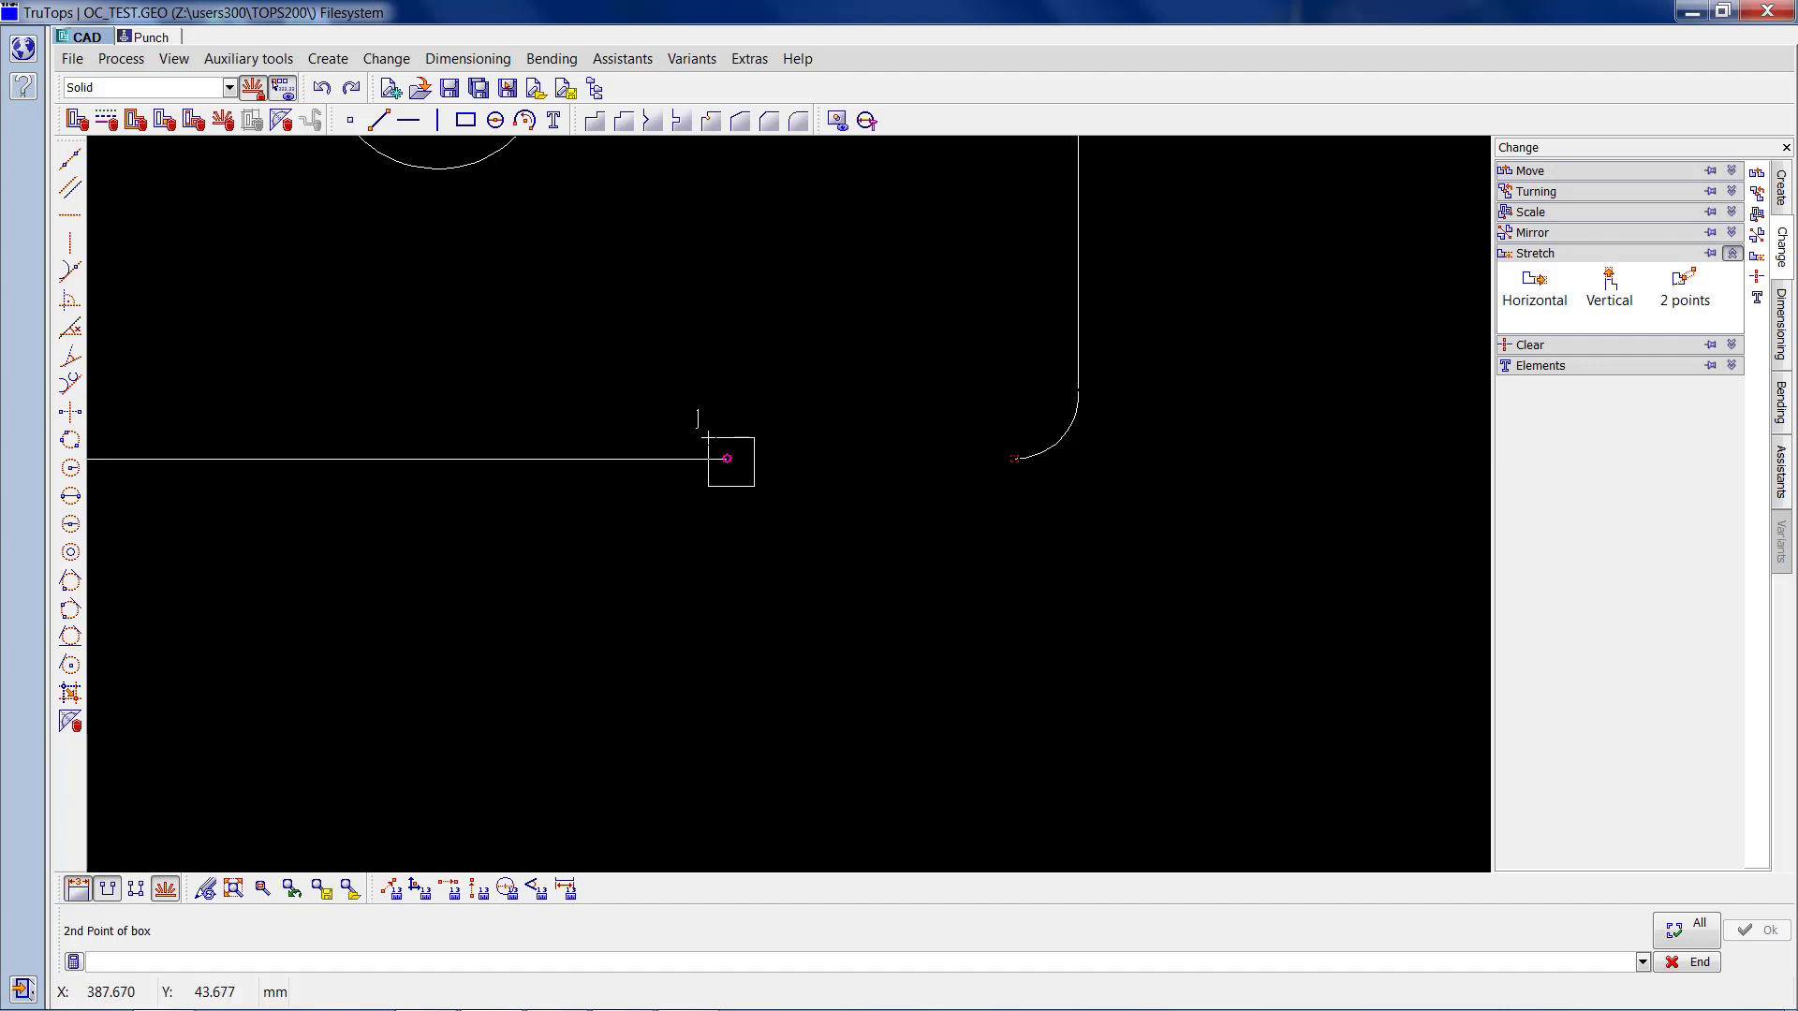
{"action": "left_click", "coordinate": [708, 437]}
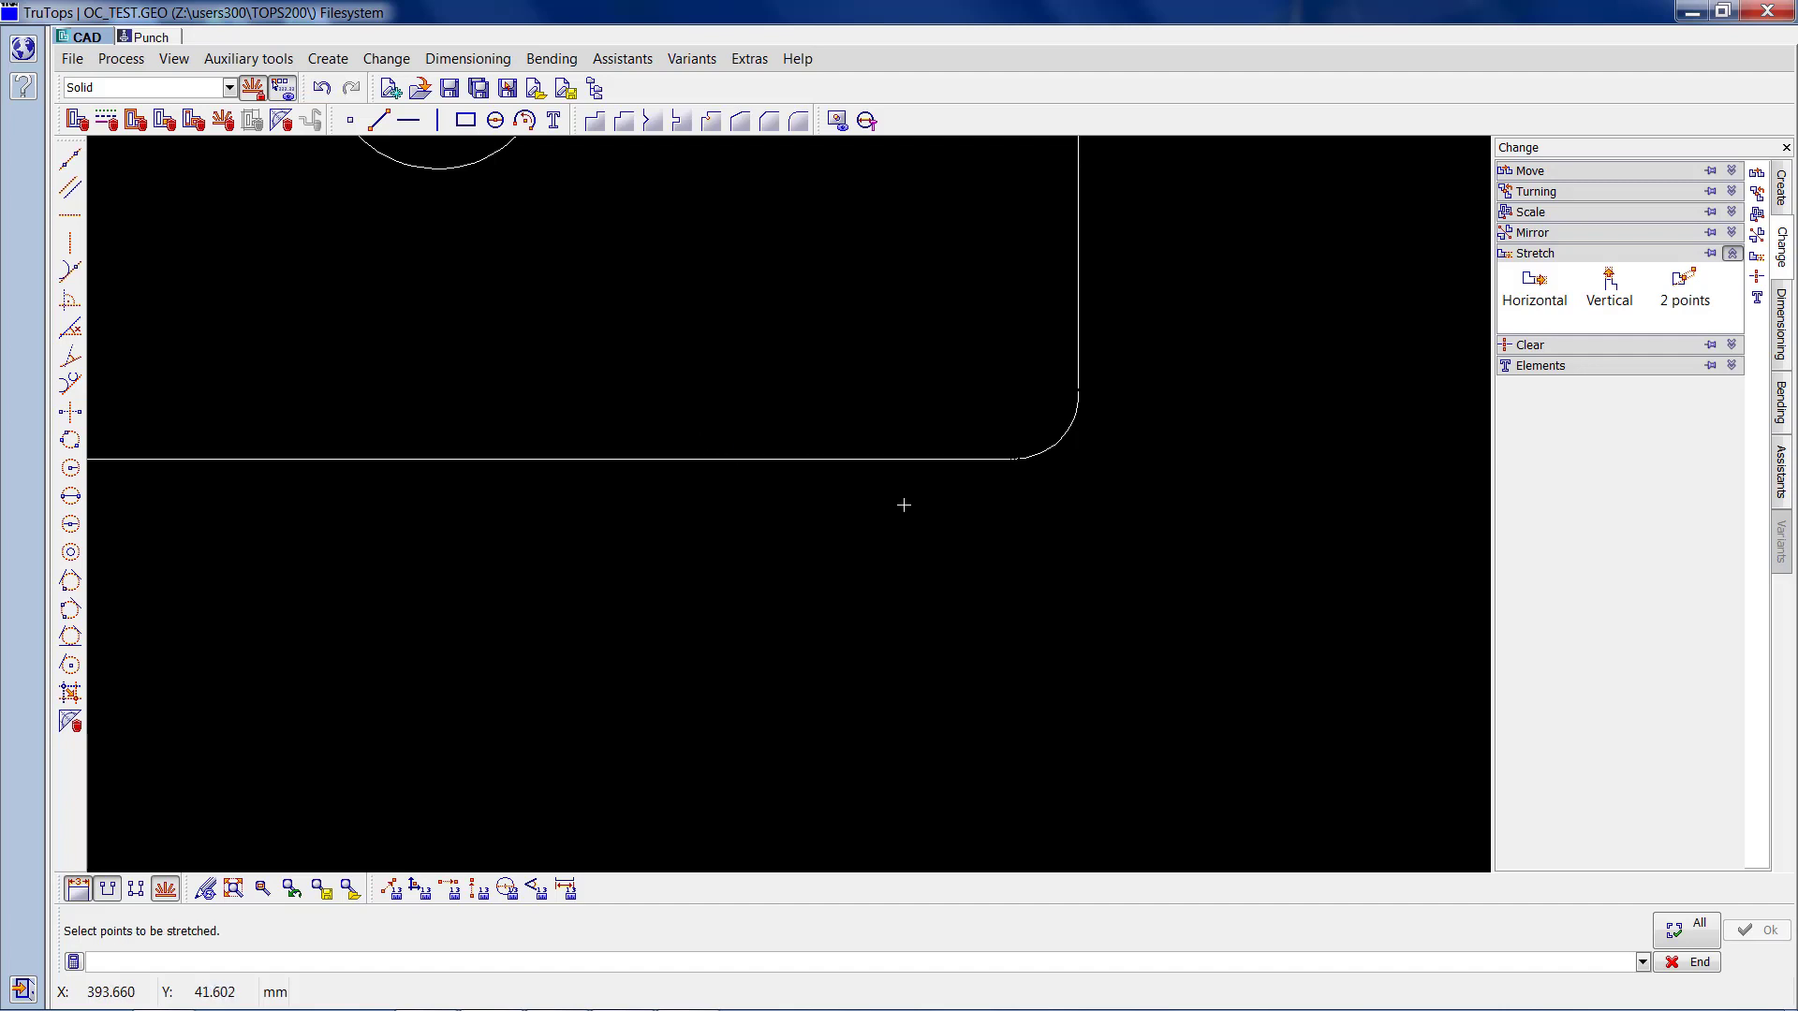
{"action": "left_click", "coordinate": [233, 888]}
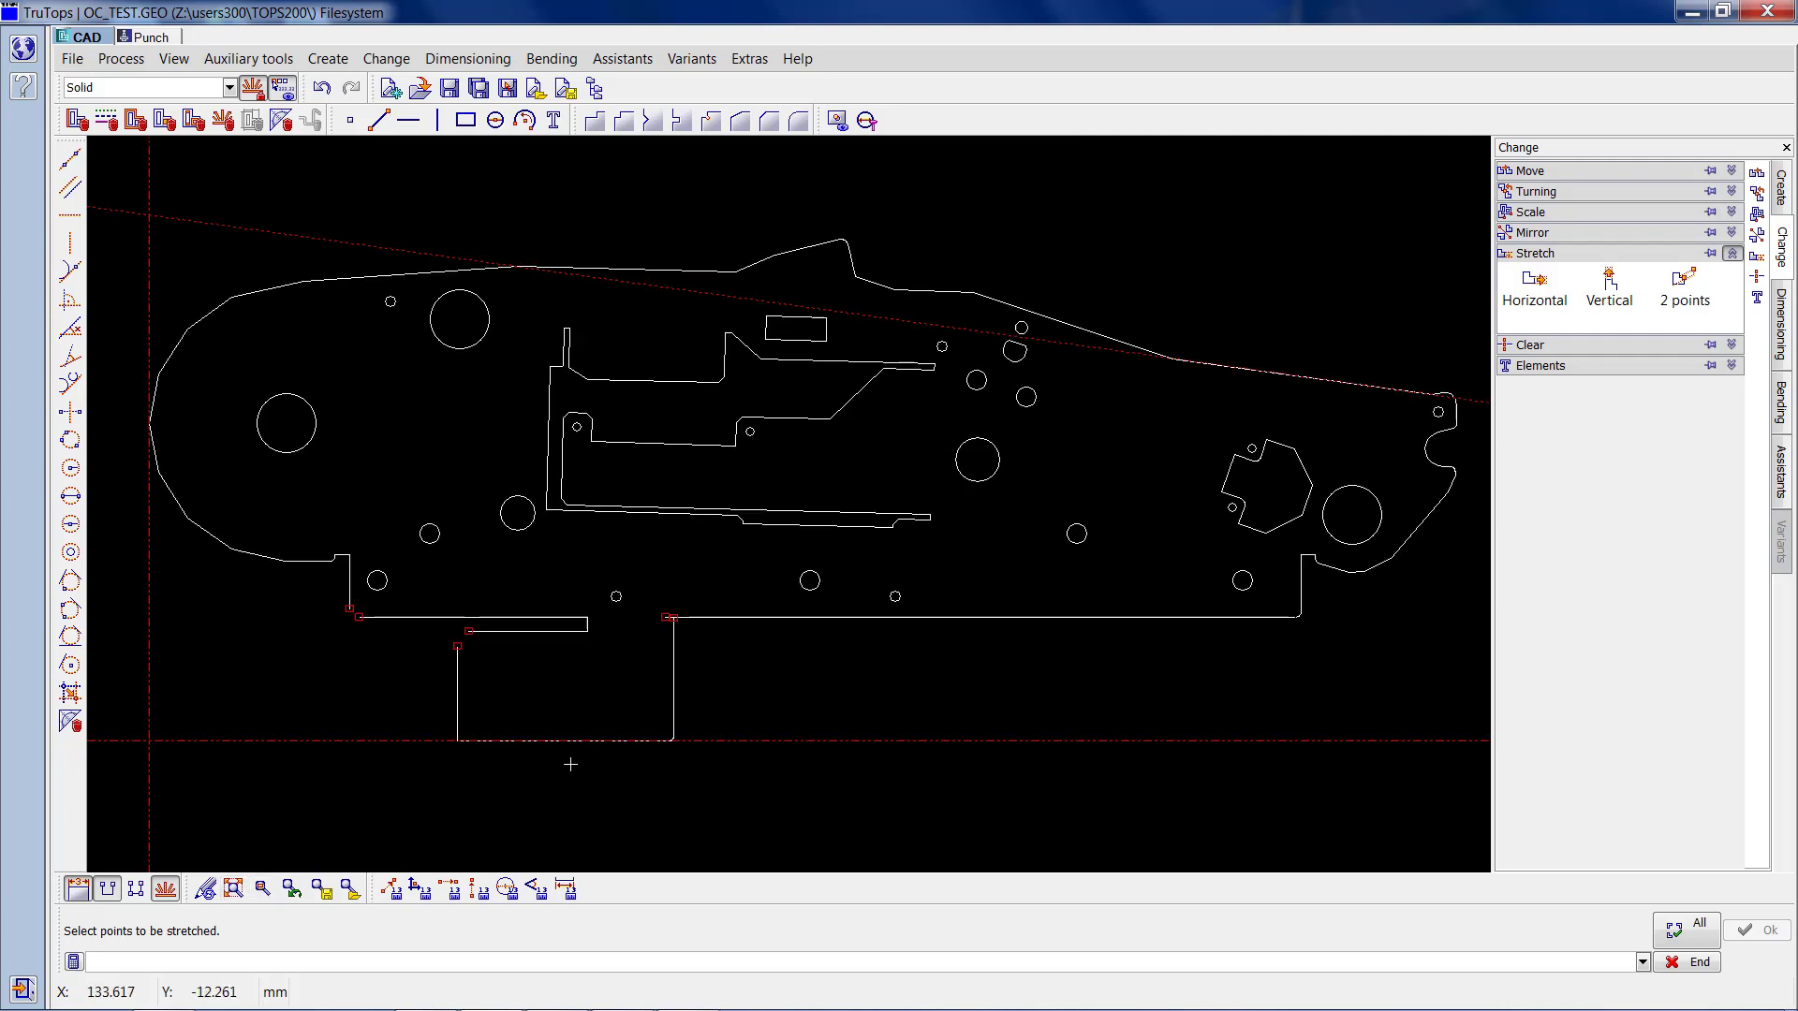
Vertically stretch the vertical line's top end up to the horizontal line.
{"action": "scroll", "coordinate": [685, 619], "scroll_direction": "up", "scroll_amount": 5}
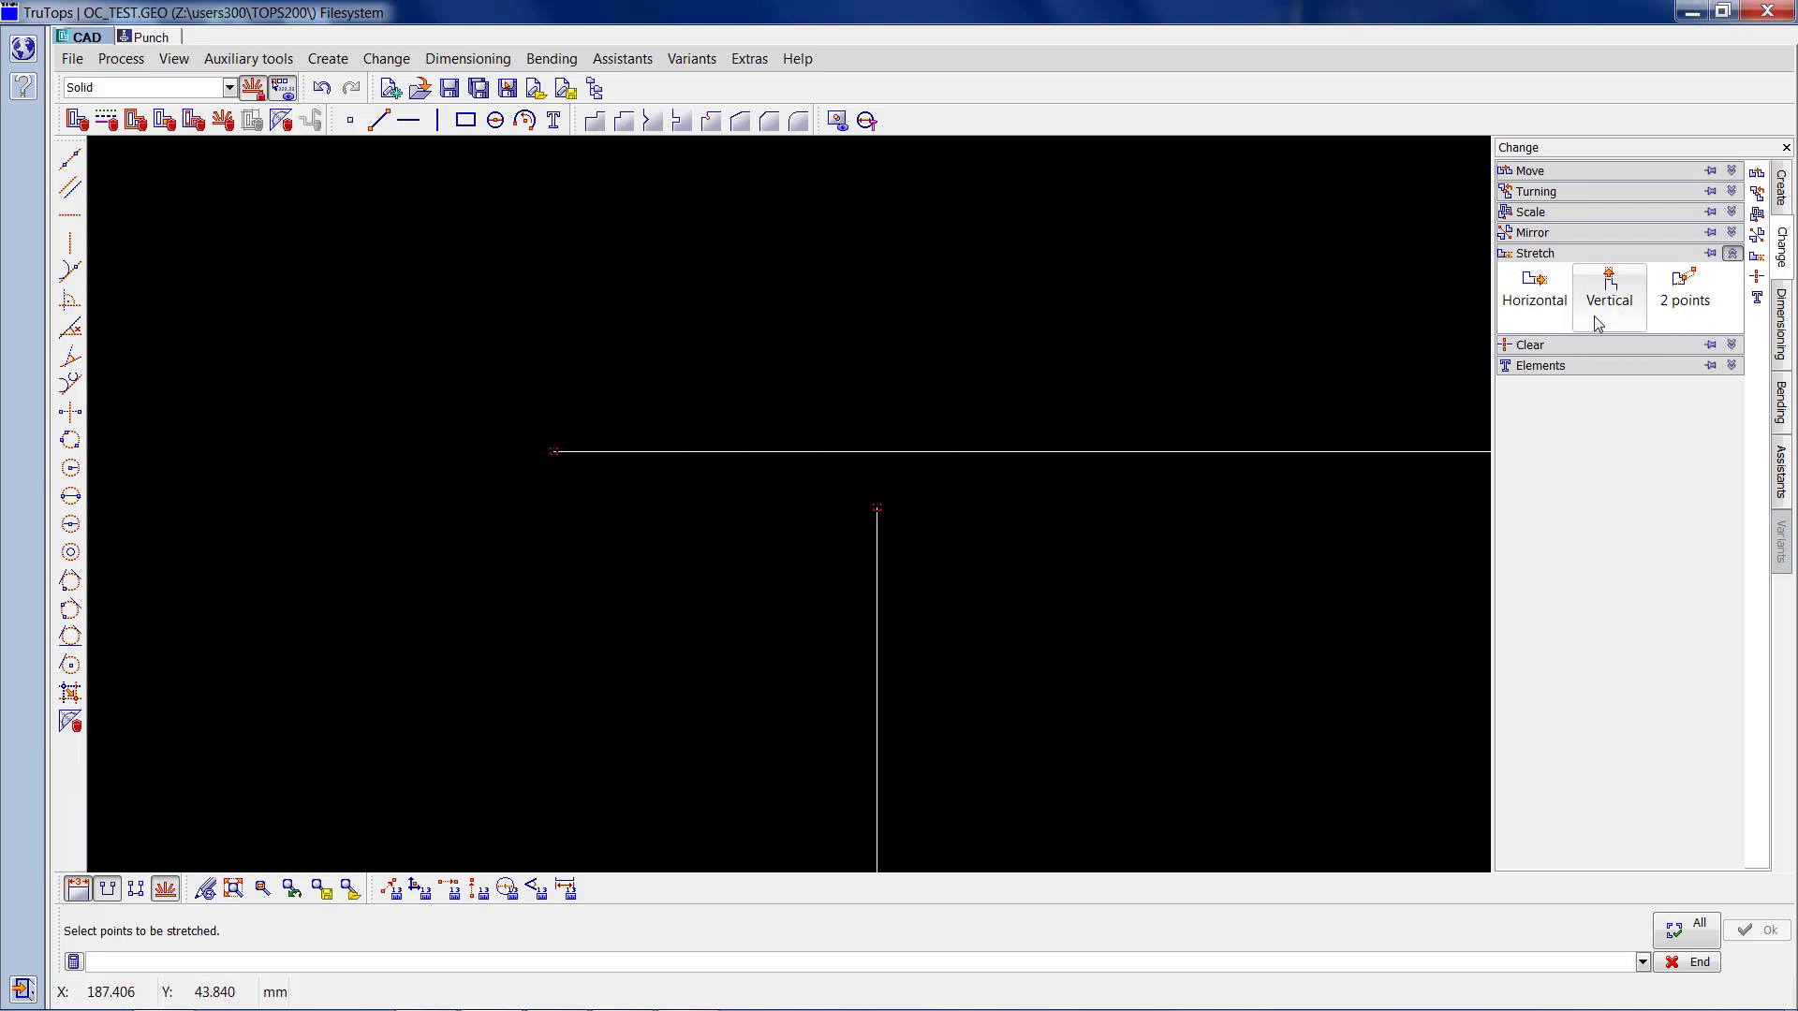
{"action": "left_click", "coordinate": [1631, 294]}
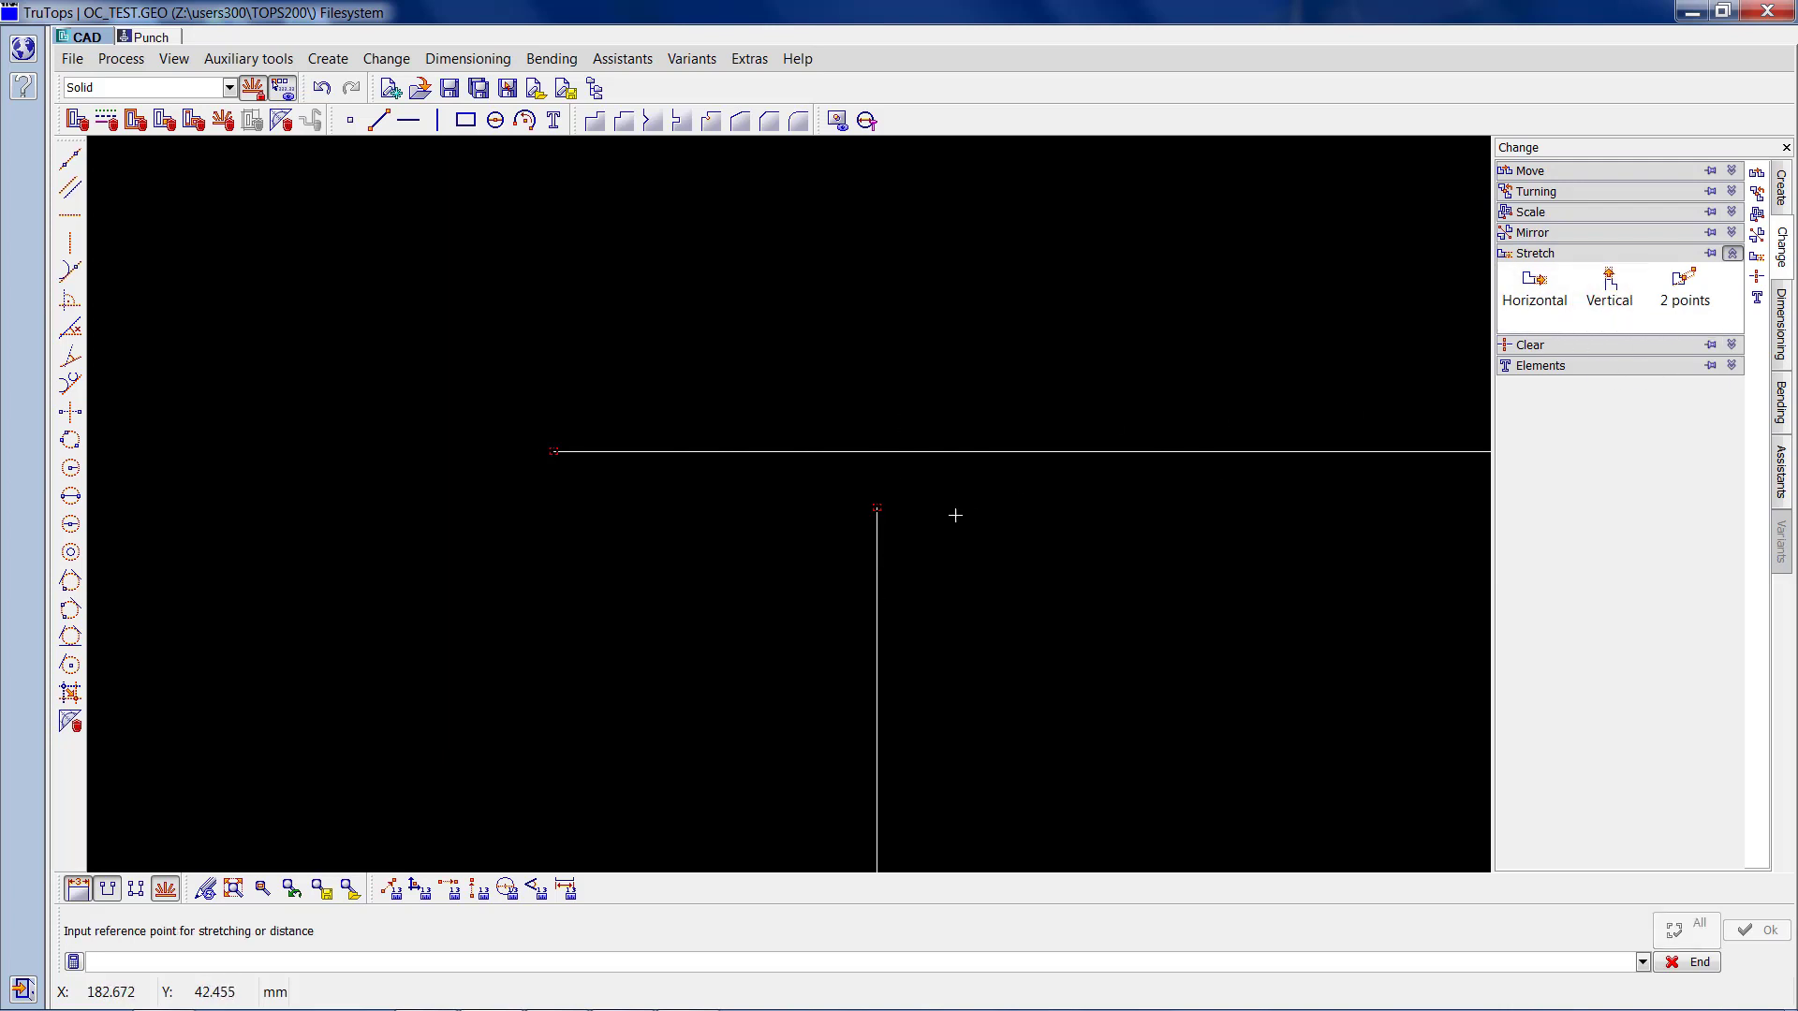
{"action": "left_click", "coordinate": [877, 507]}
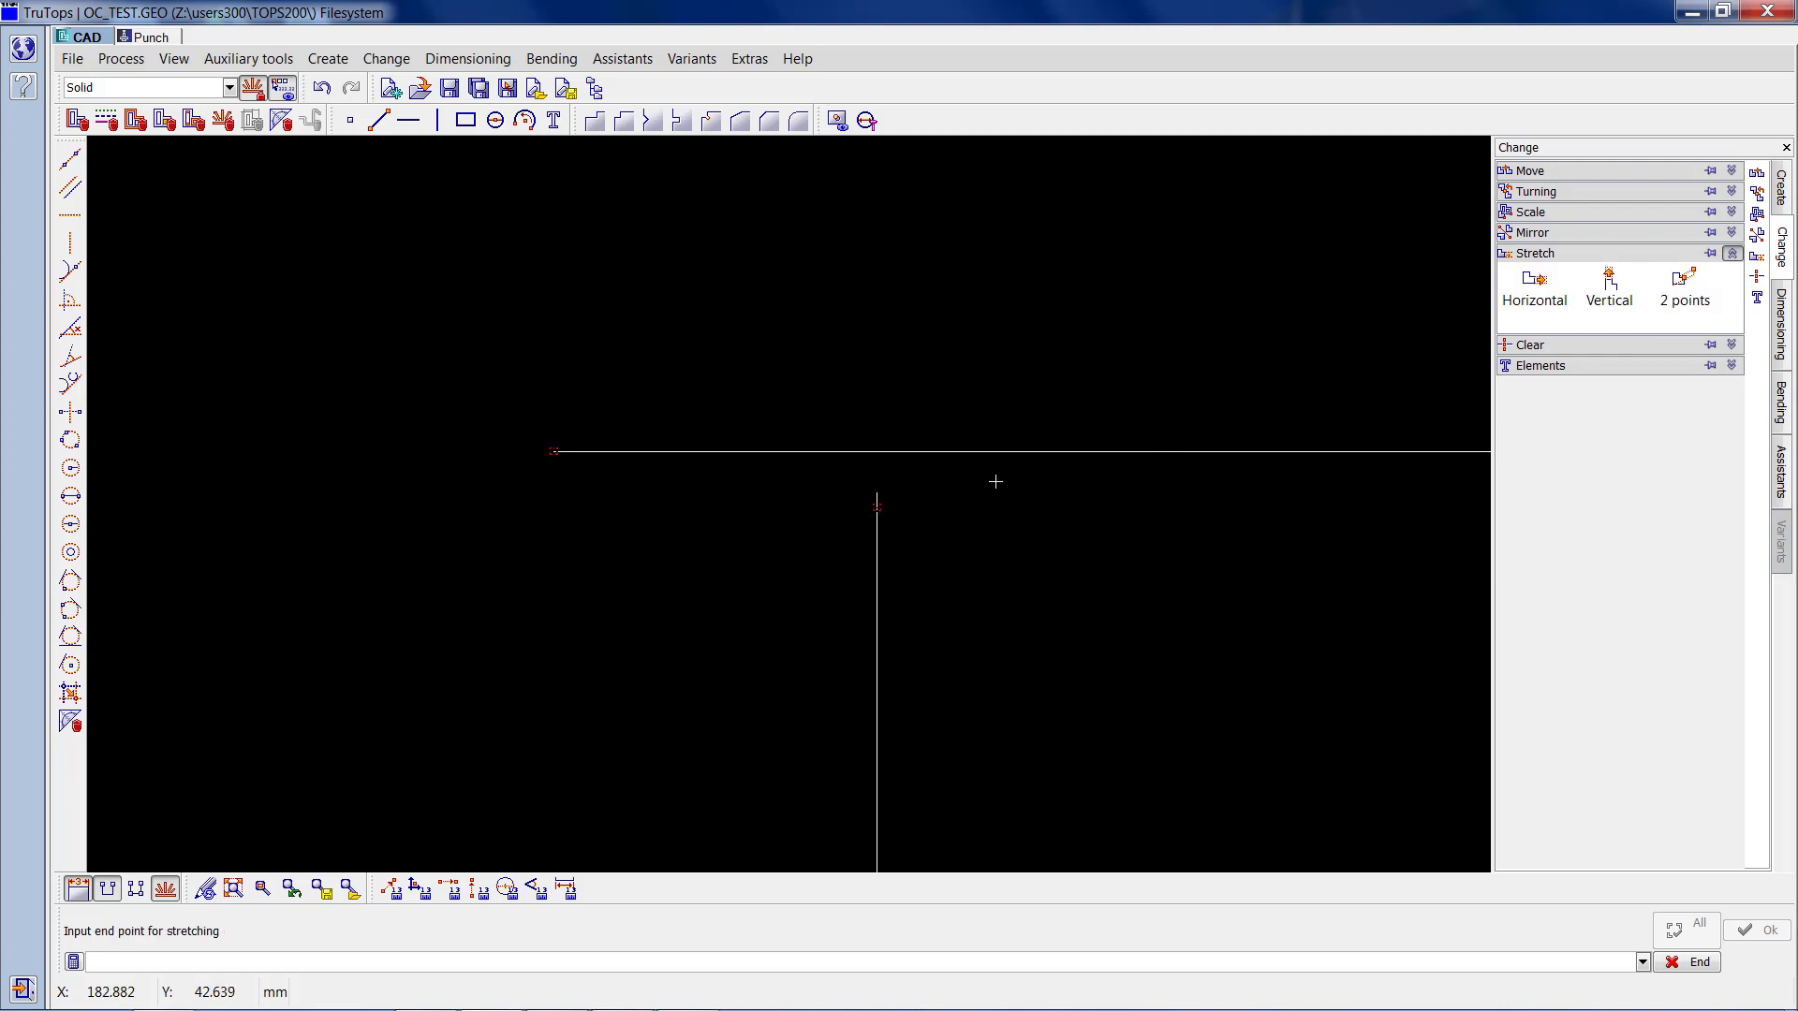
{"action": "key", "text": "Escape"}
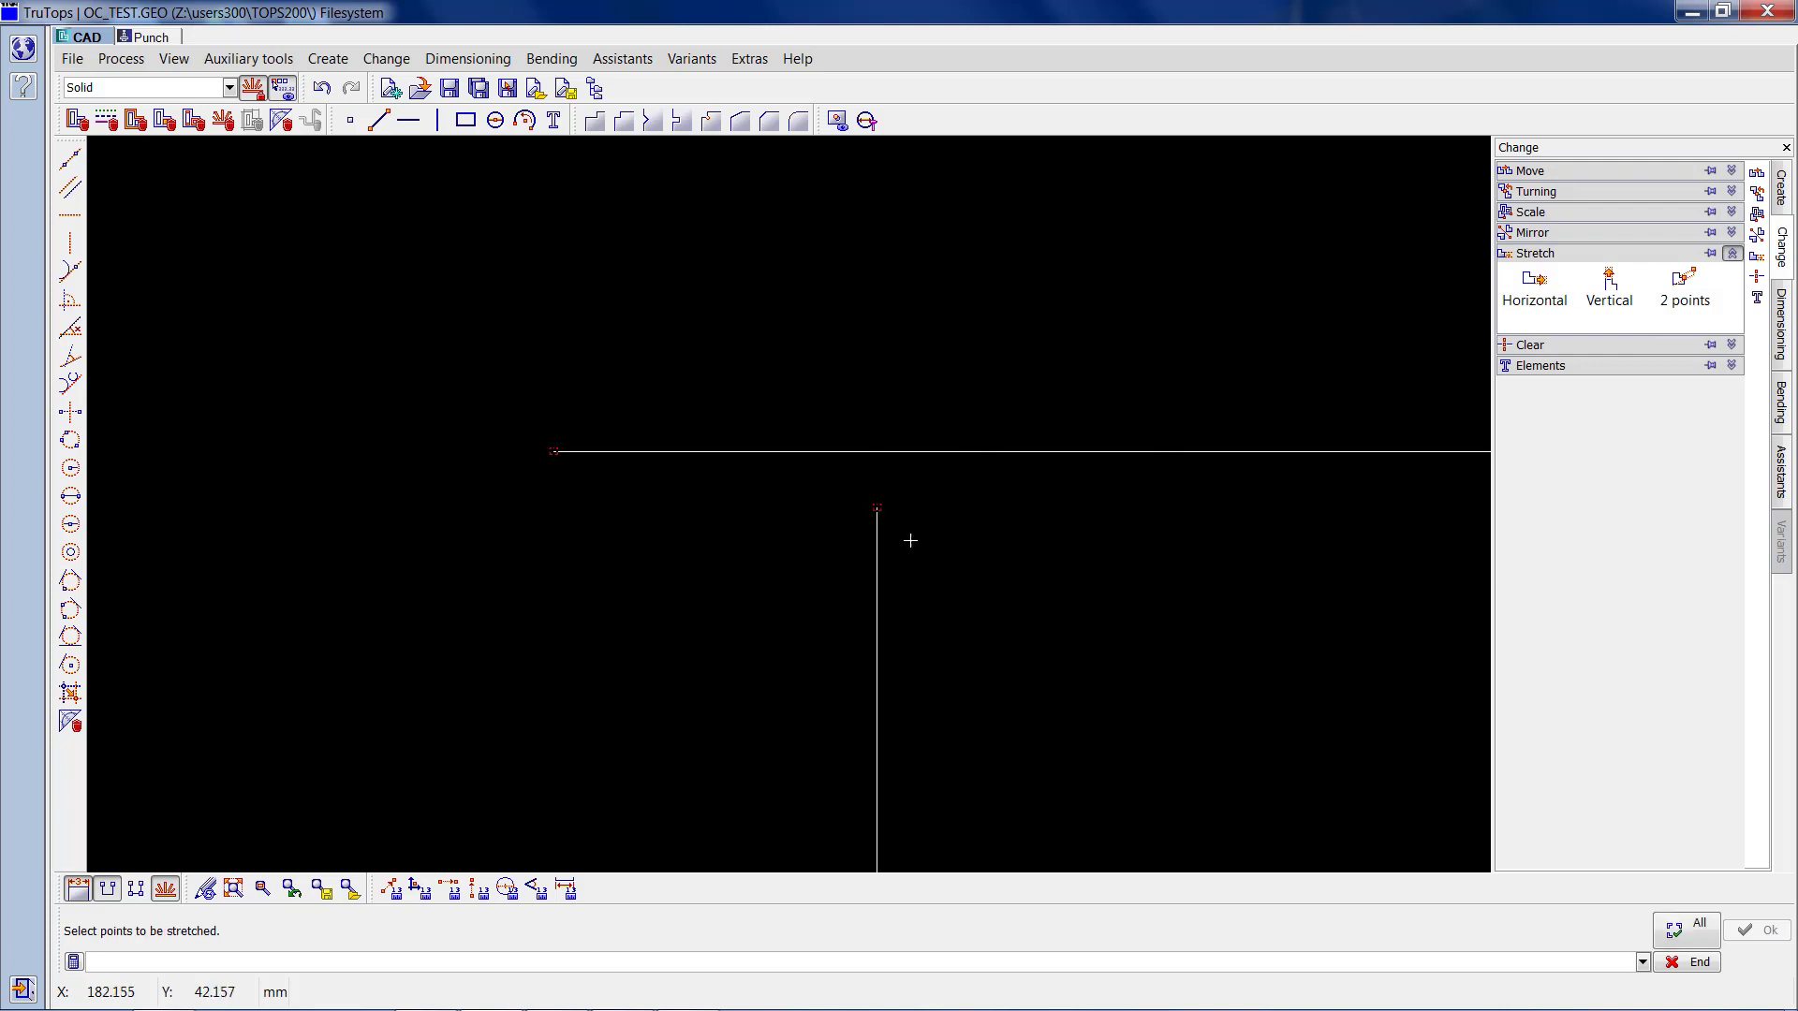
{"action": "left_click", "coordinate": [901, 526]}
{"action": "left_click", "coordinate": [840, 486]}
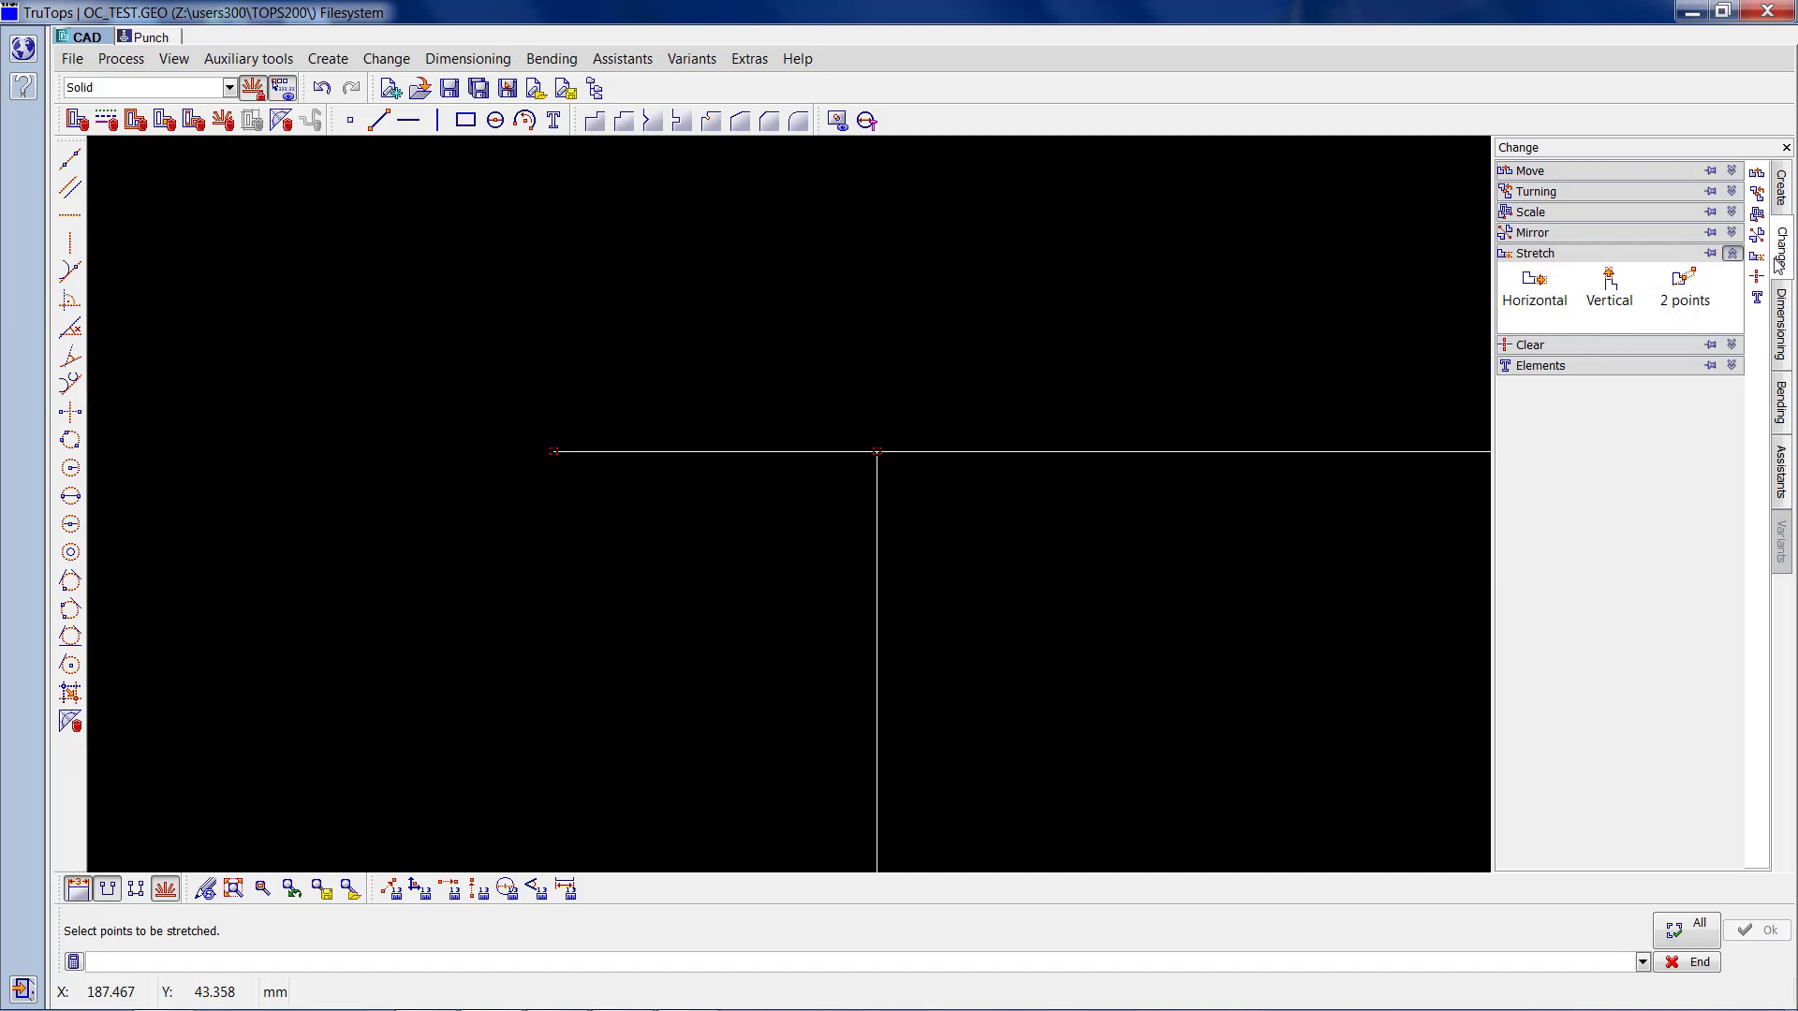
Split the horizontal line at the new corner and delete its overhanging left piece.
{"action": "left_click", "coordinate": [1528, 346]}
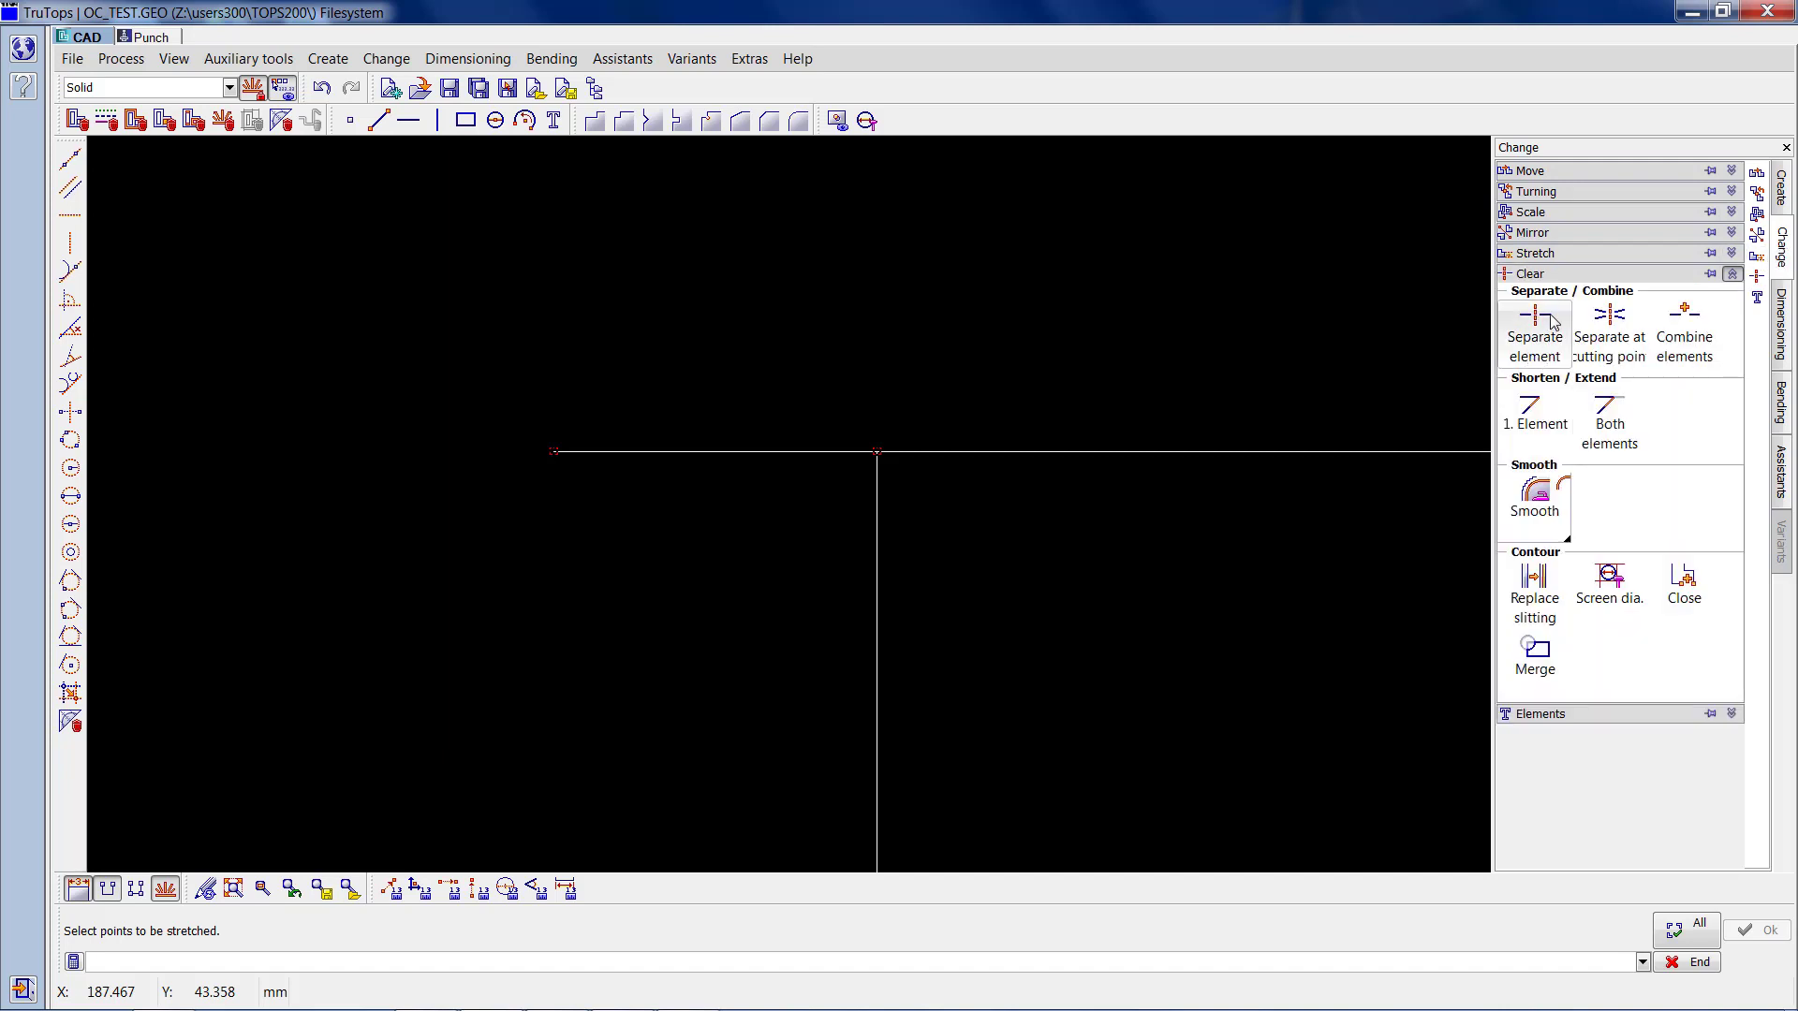
{"action": "left_click", "coordinate": [1548, 320]}
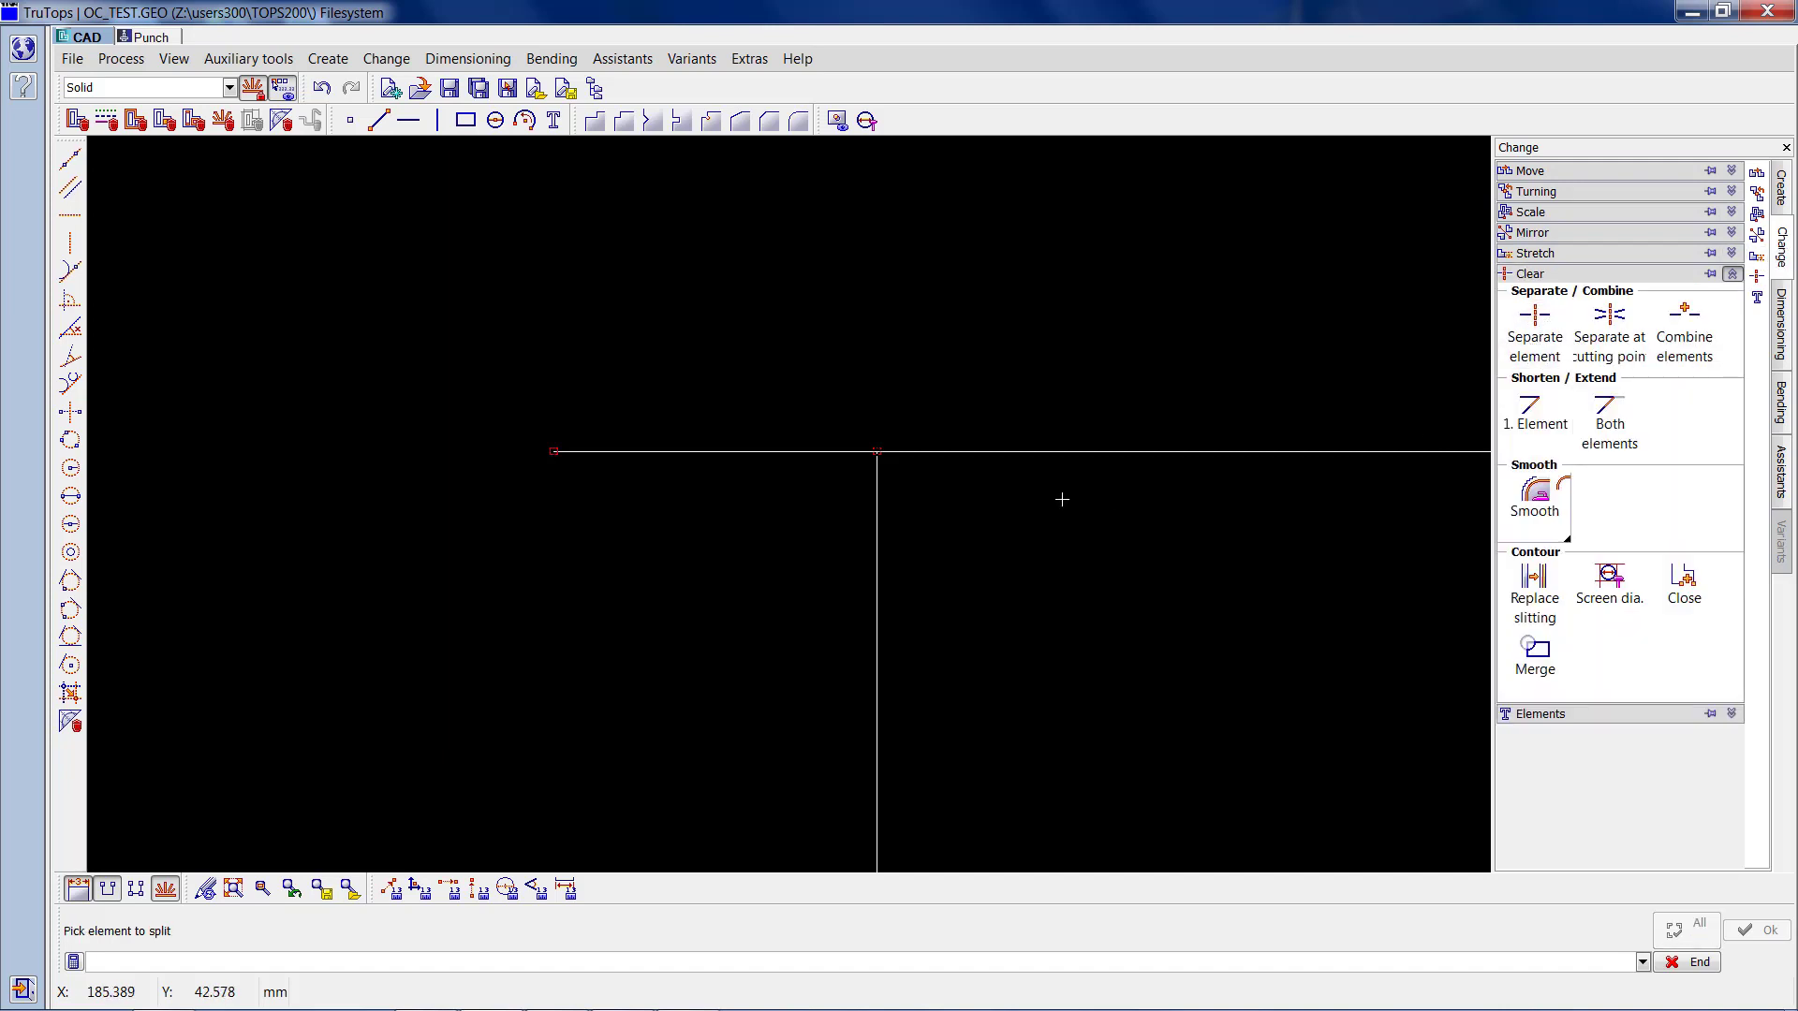
{"action": "left_click", "coordinate": [681, 453]}
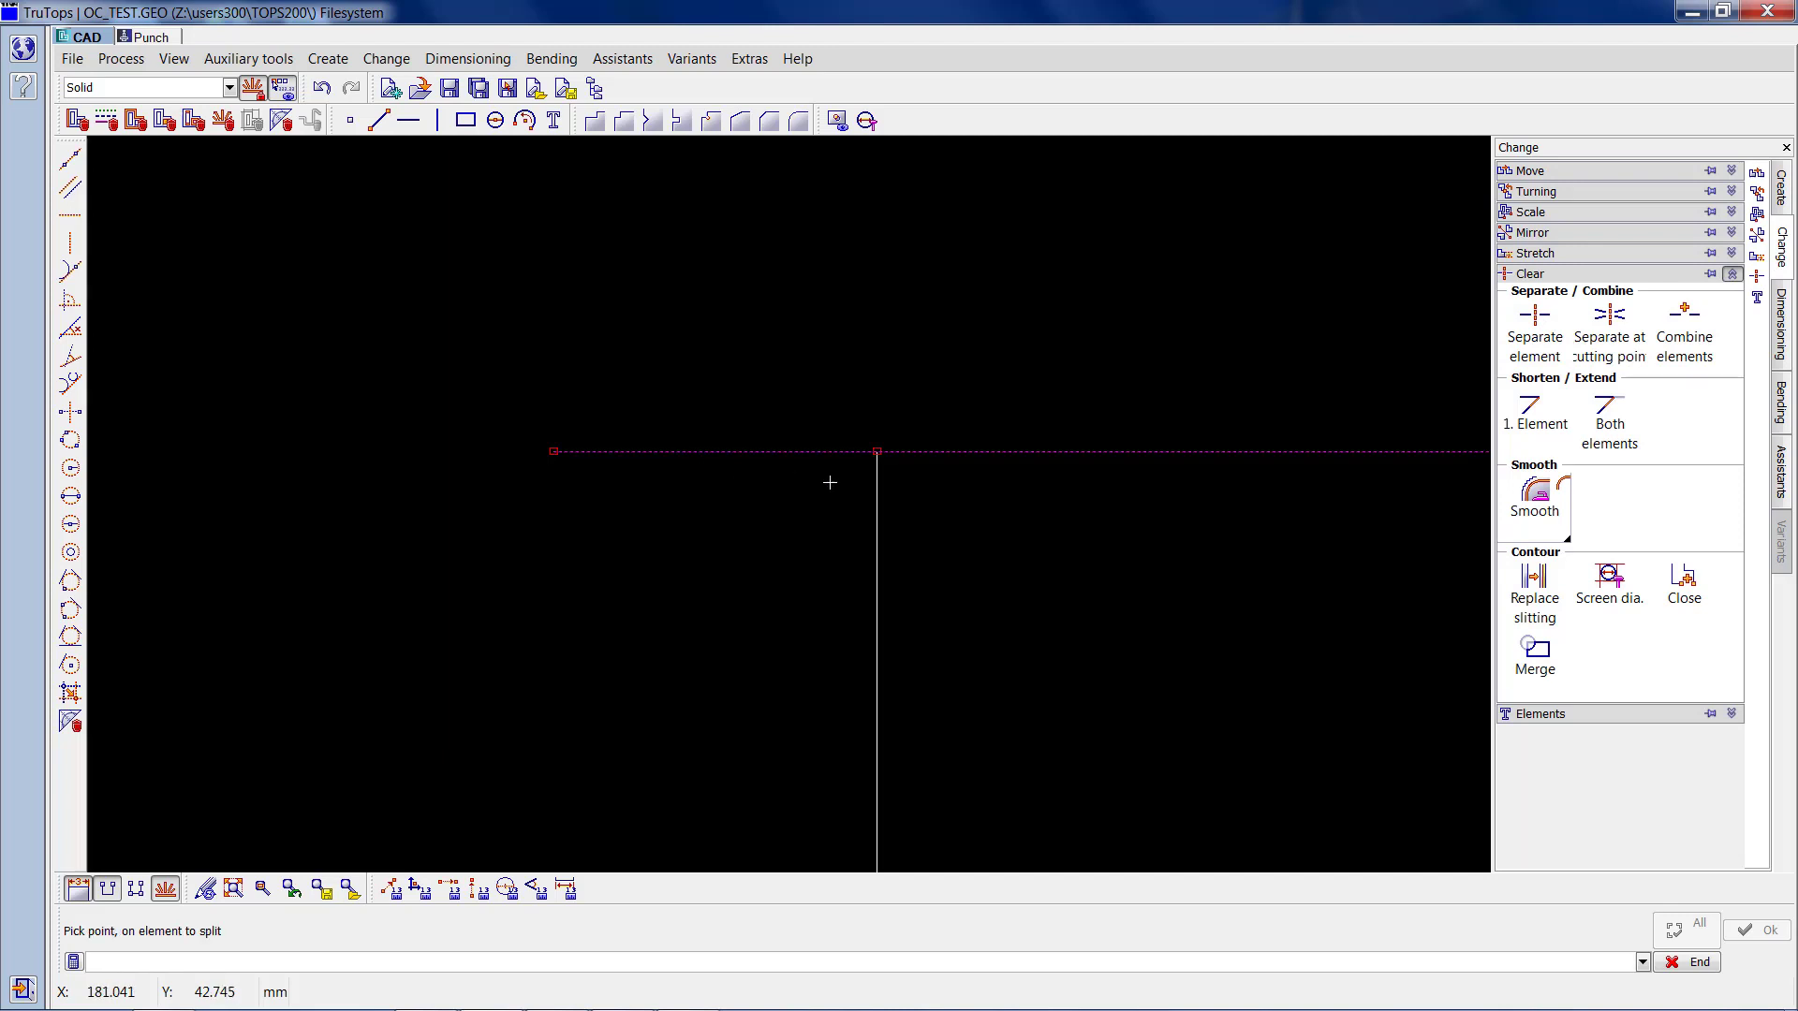
{"action": "left_click", "coordinate": [876, 451]}
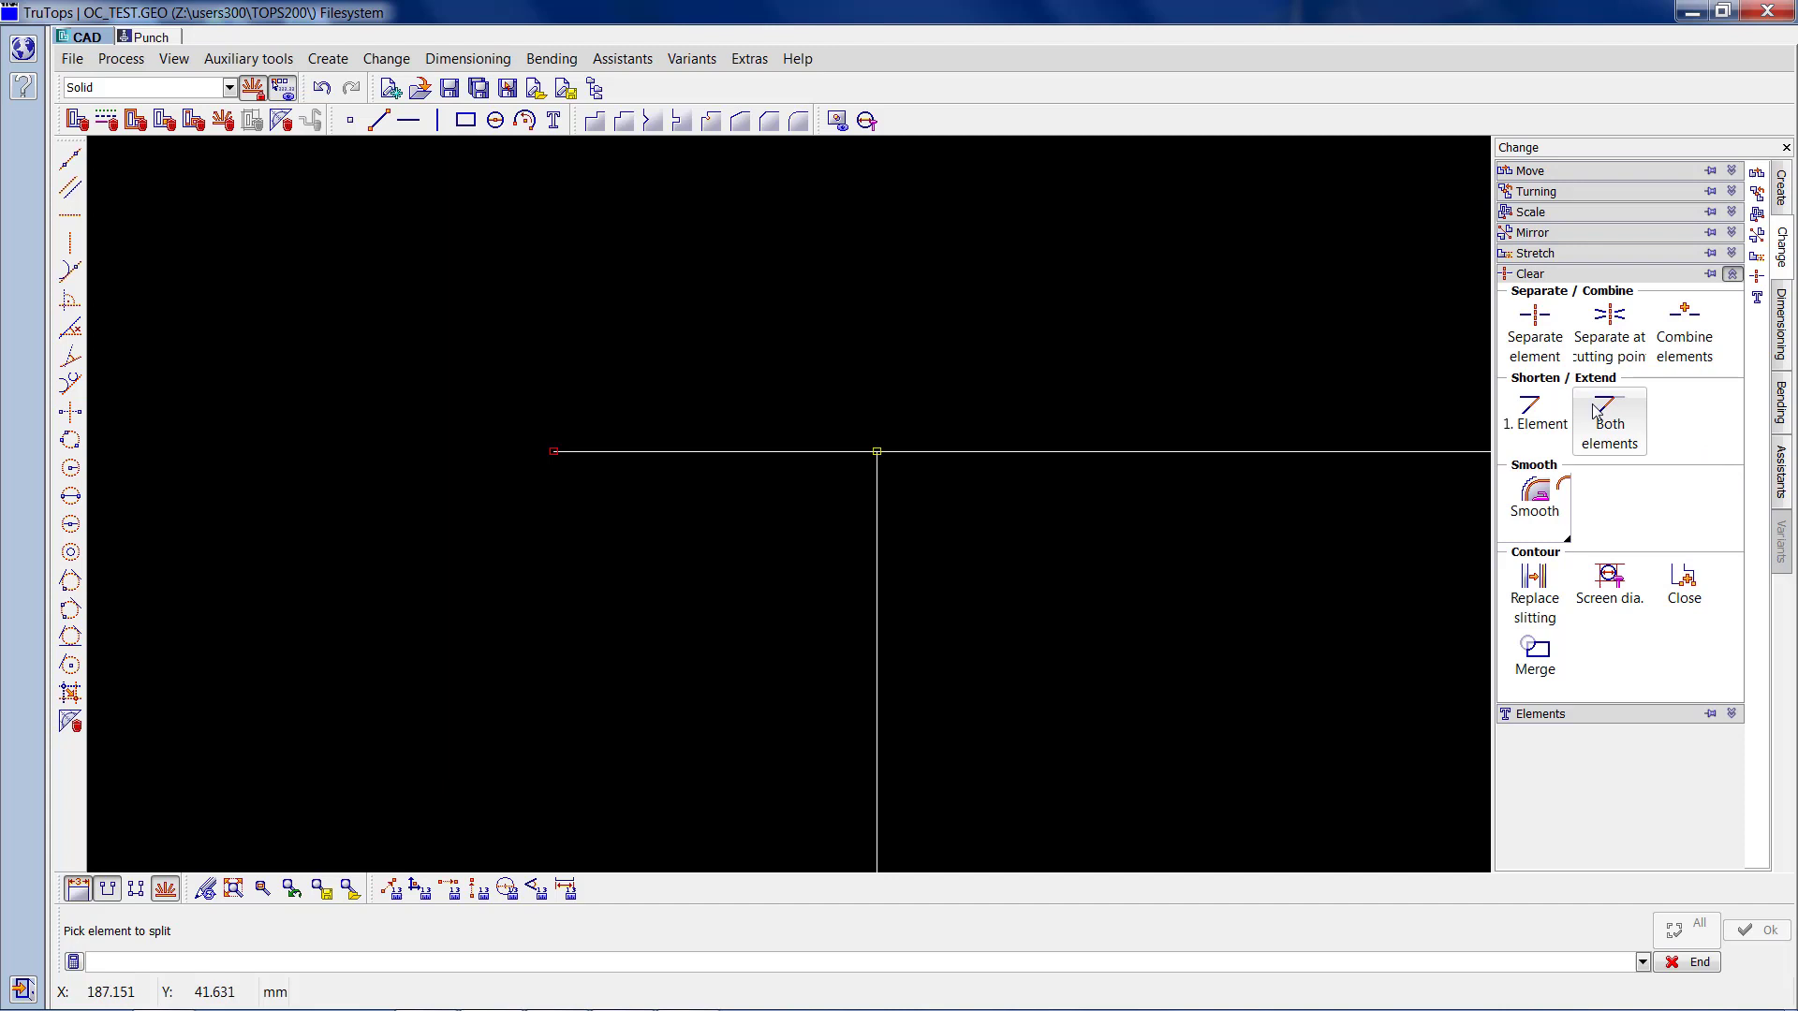
{"action": "left_click", "coordinate": [77, 120]}
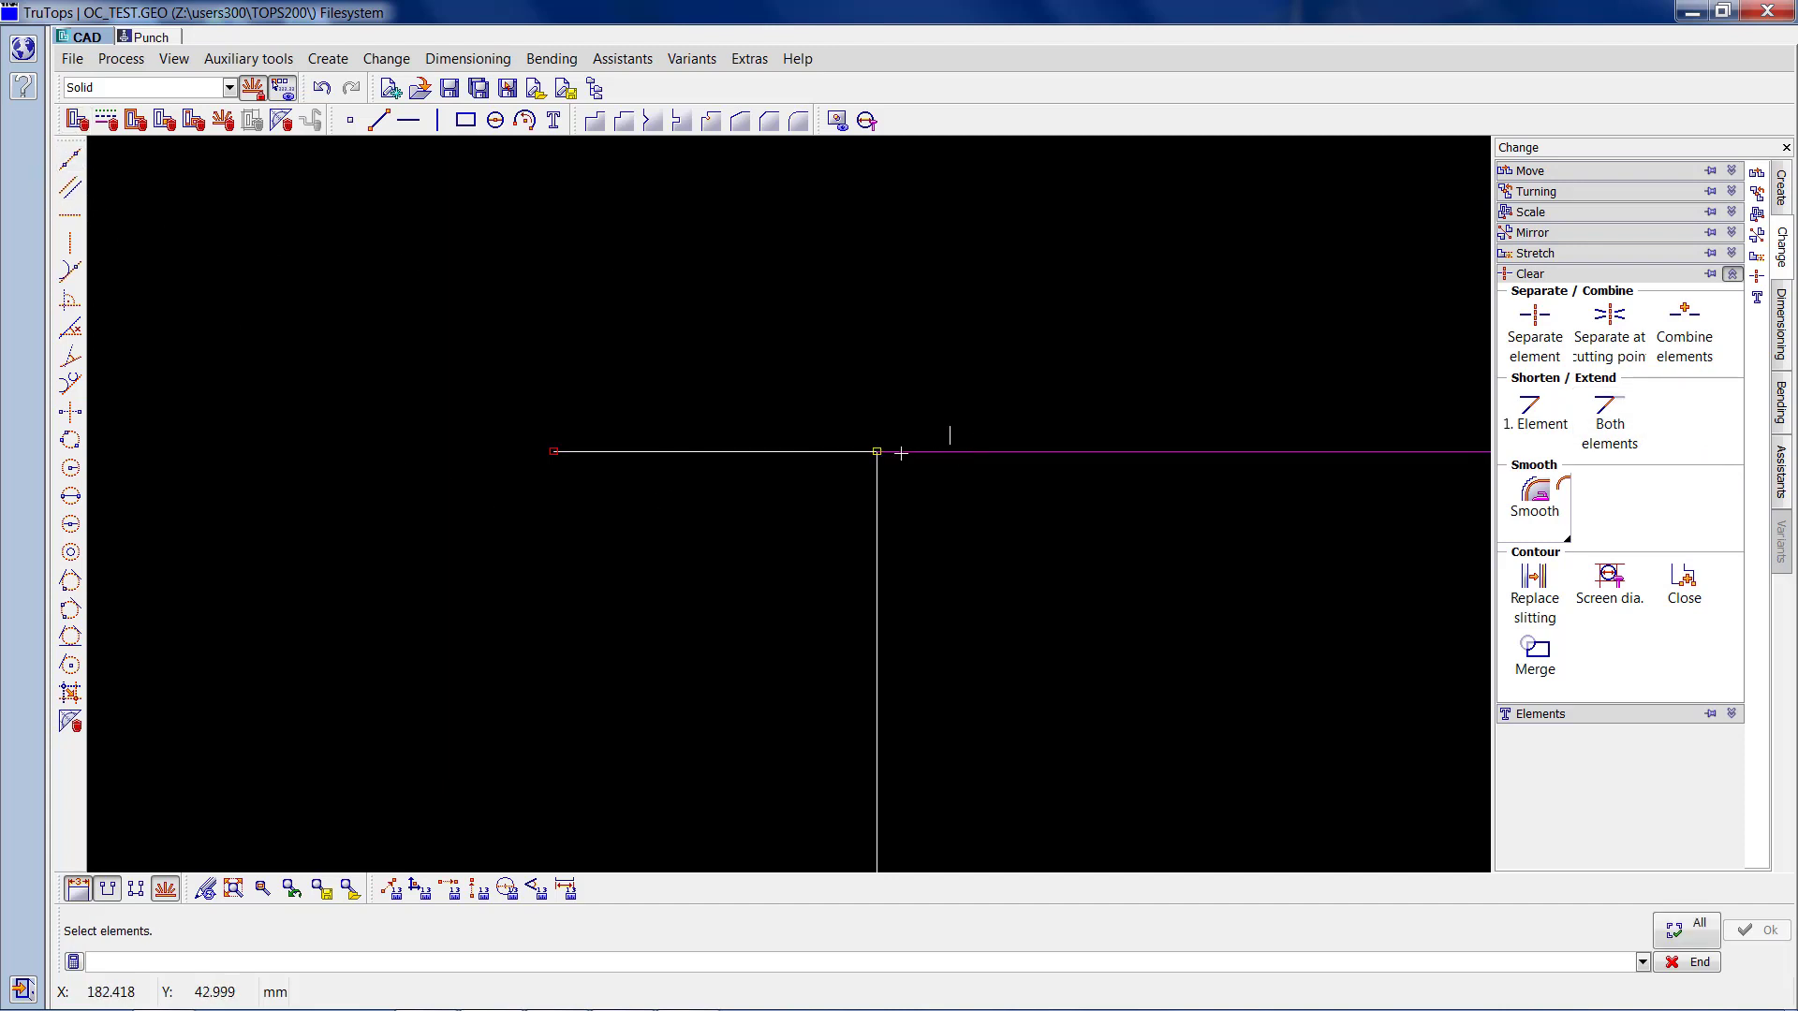
{"action": "left_click", "coordinate": [708, 450]}
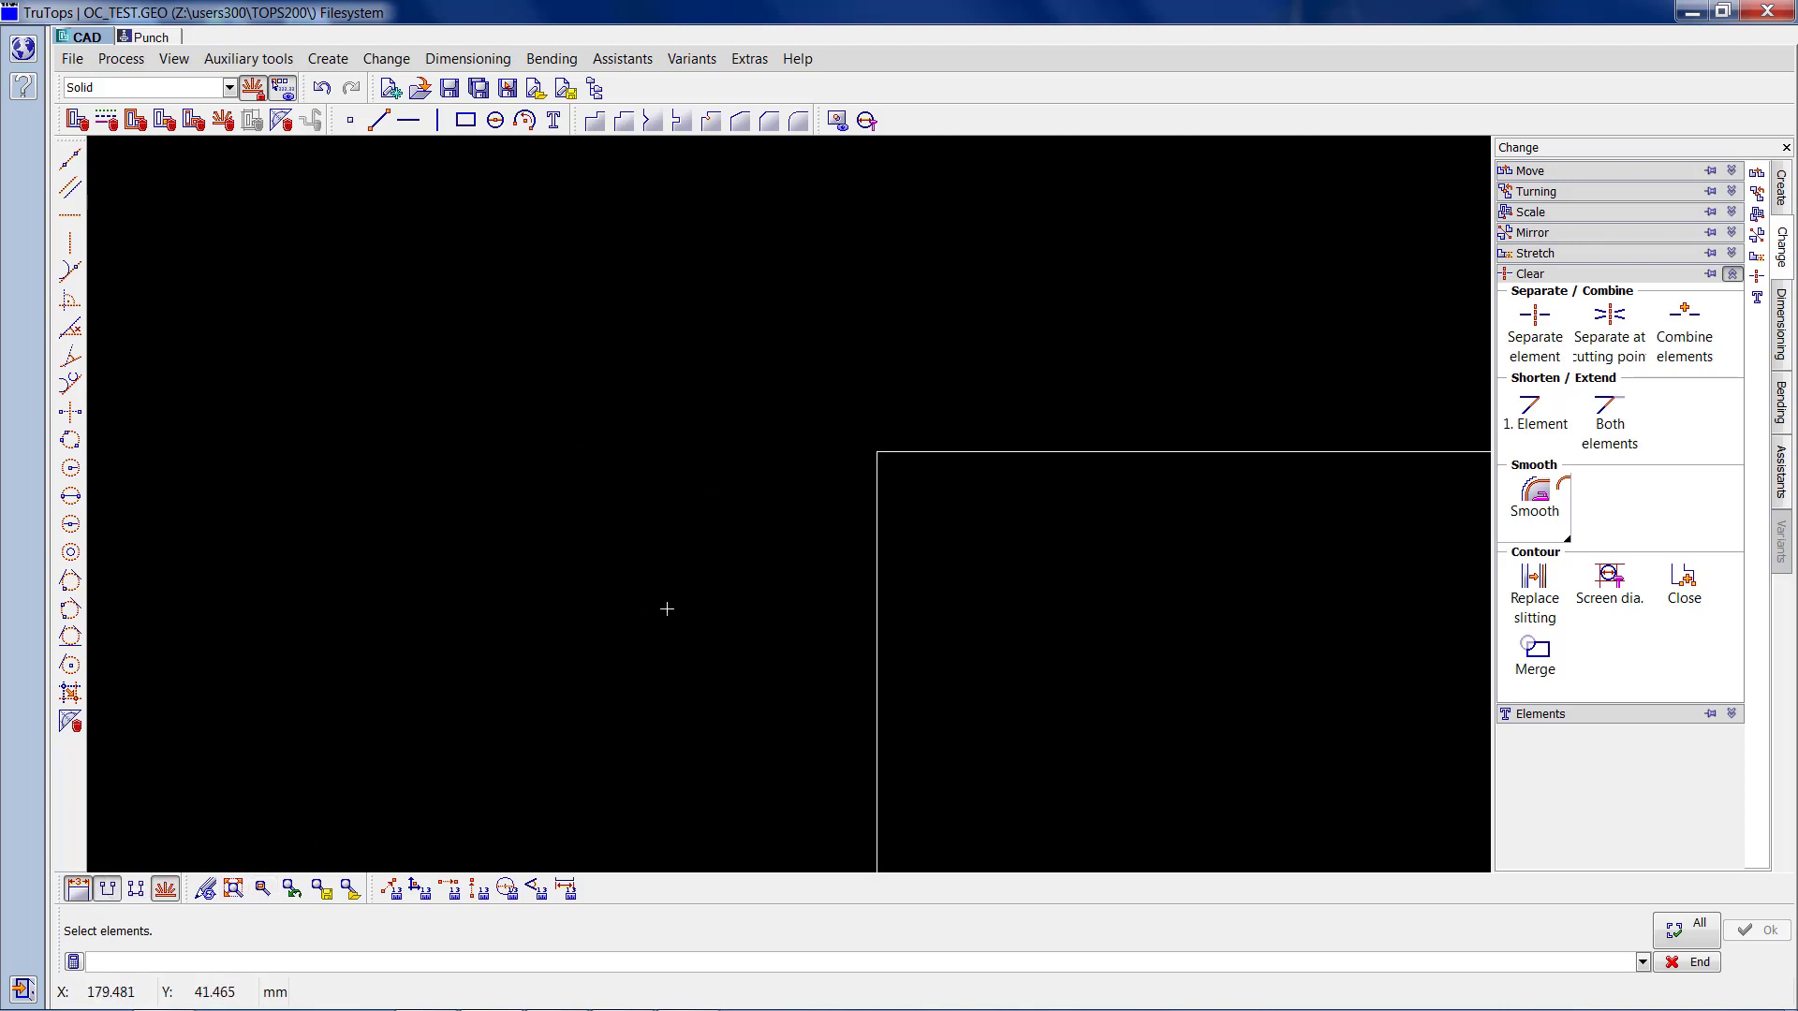
Delete the long bottom outline line, leaving its two end points open.
{"action": "left_click", "coordinate": [136, 889]}
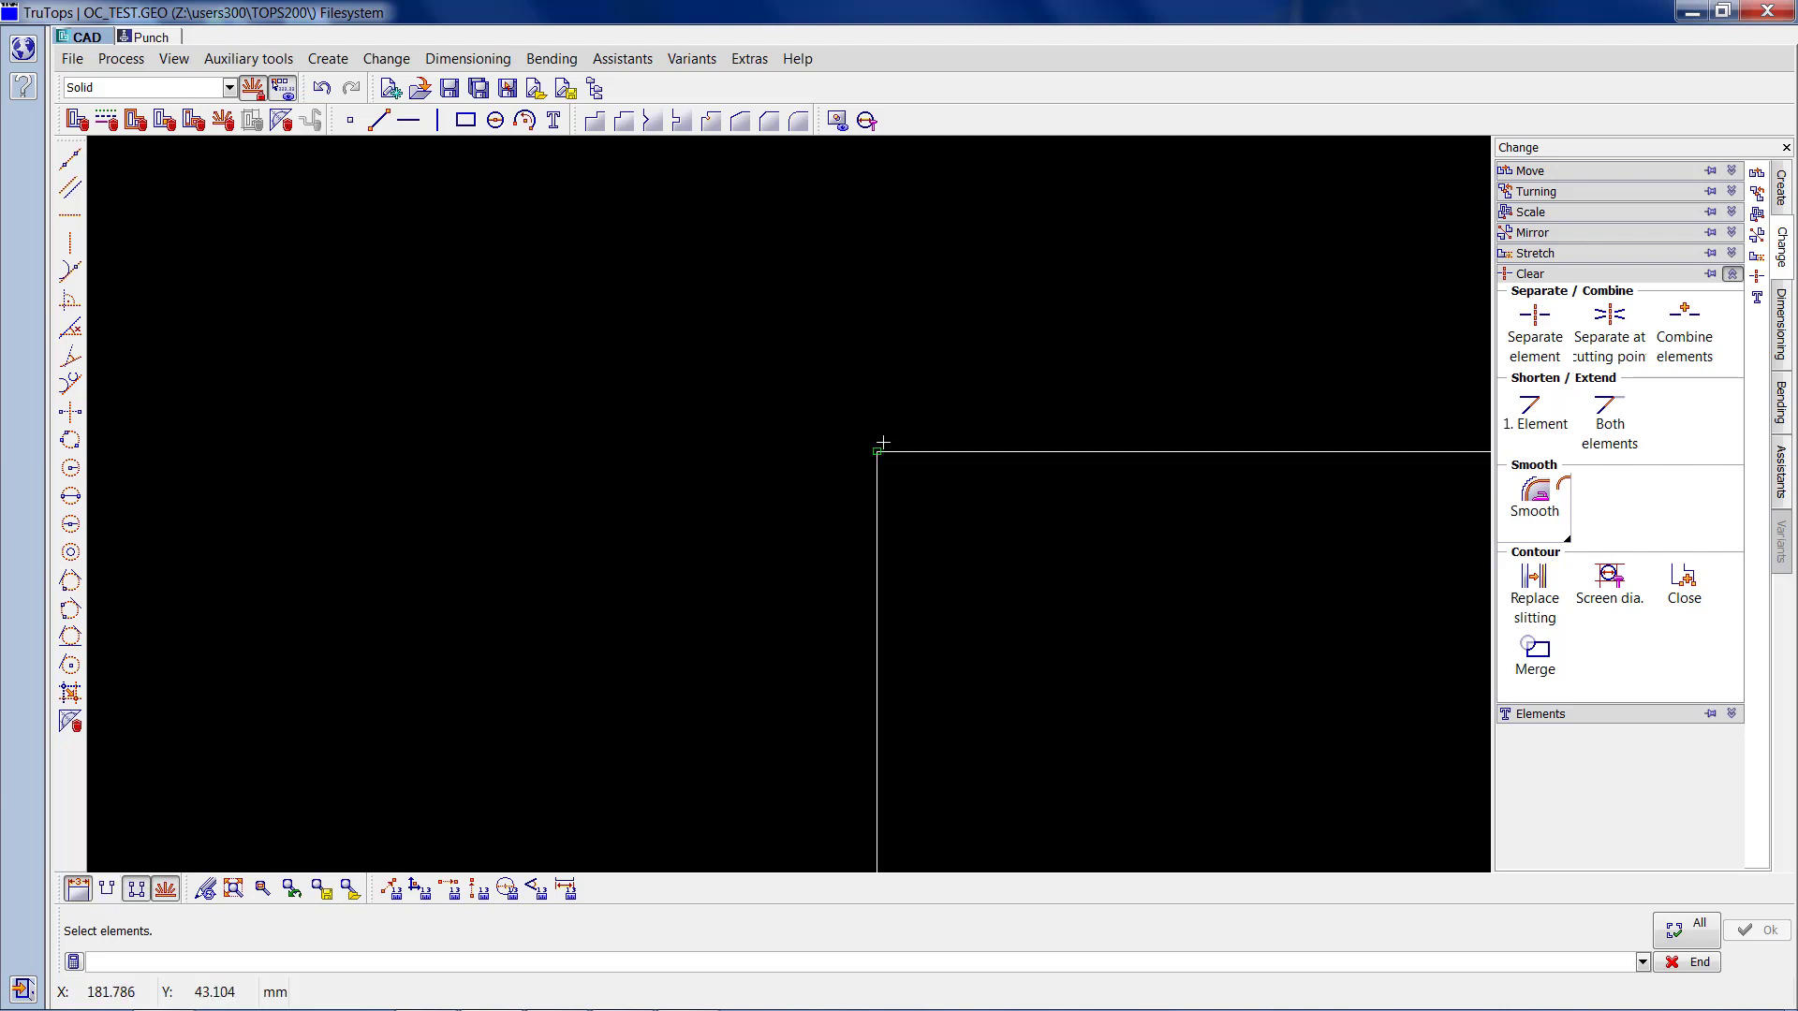
{"action": "left_click", "coordinate": [106, 888]}
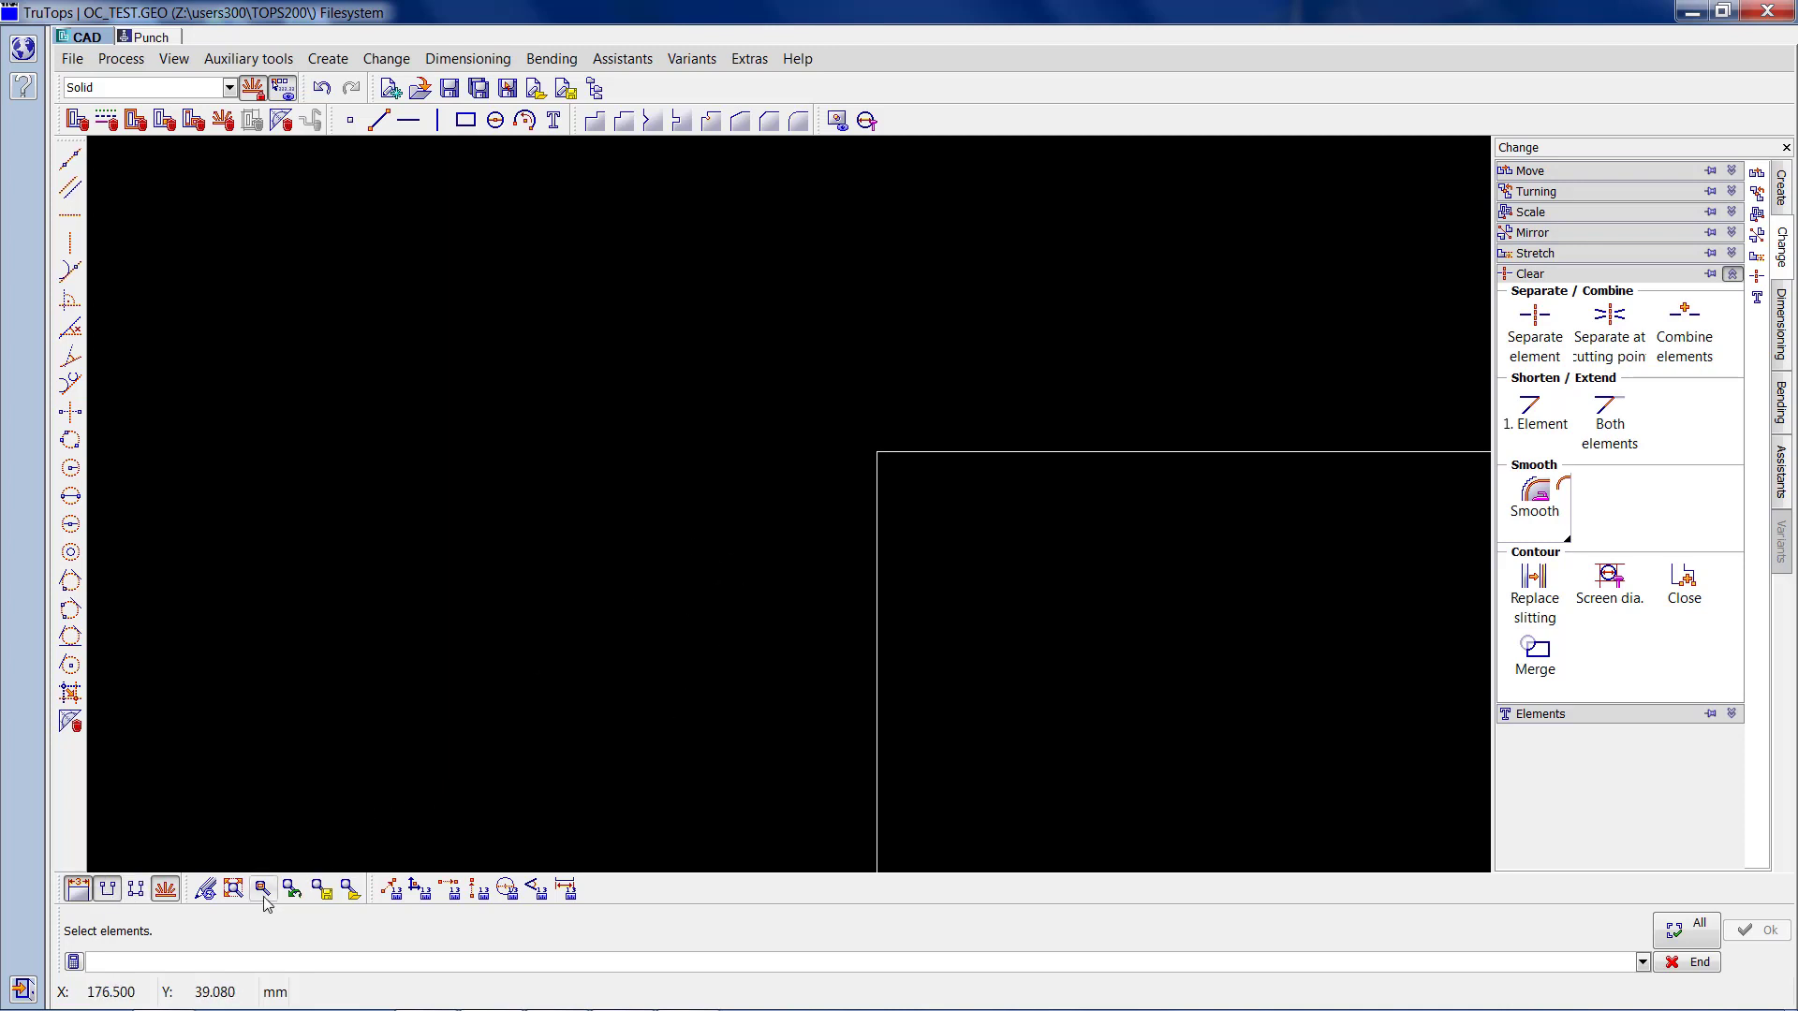
{"action": "left_click", "coordinate": [233, 888]}
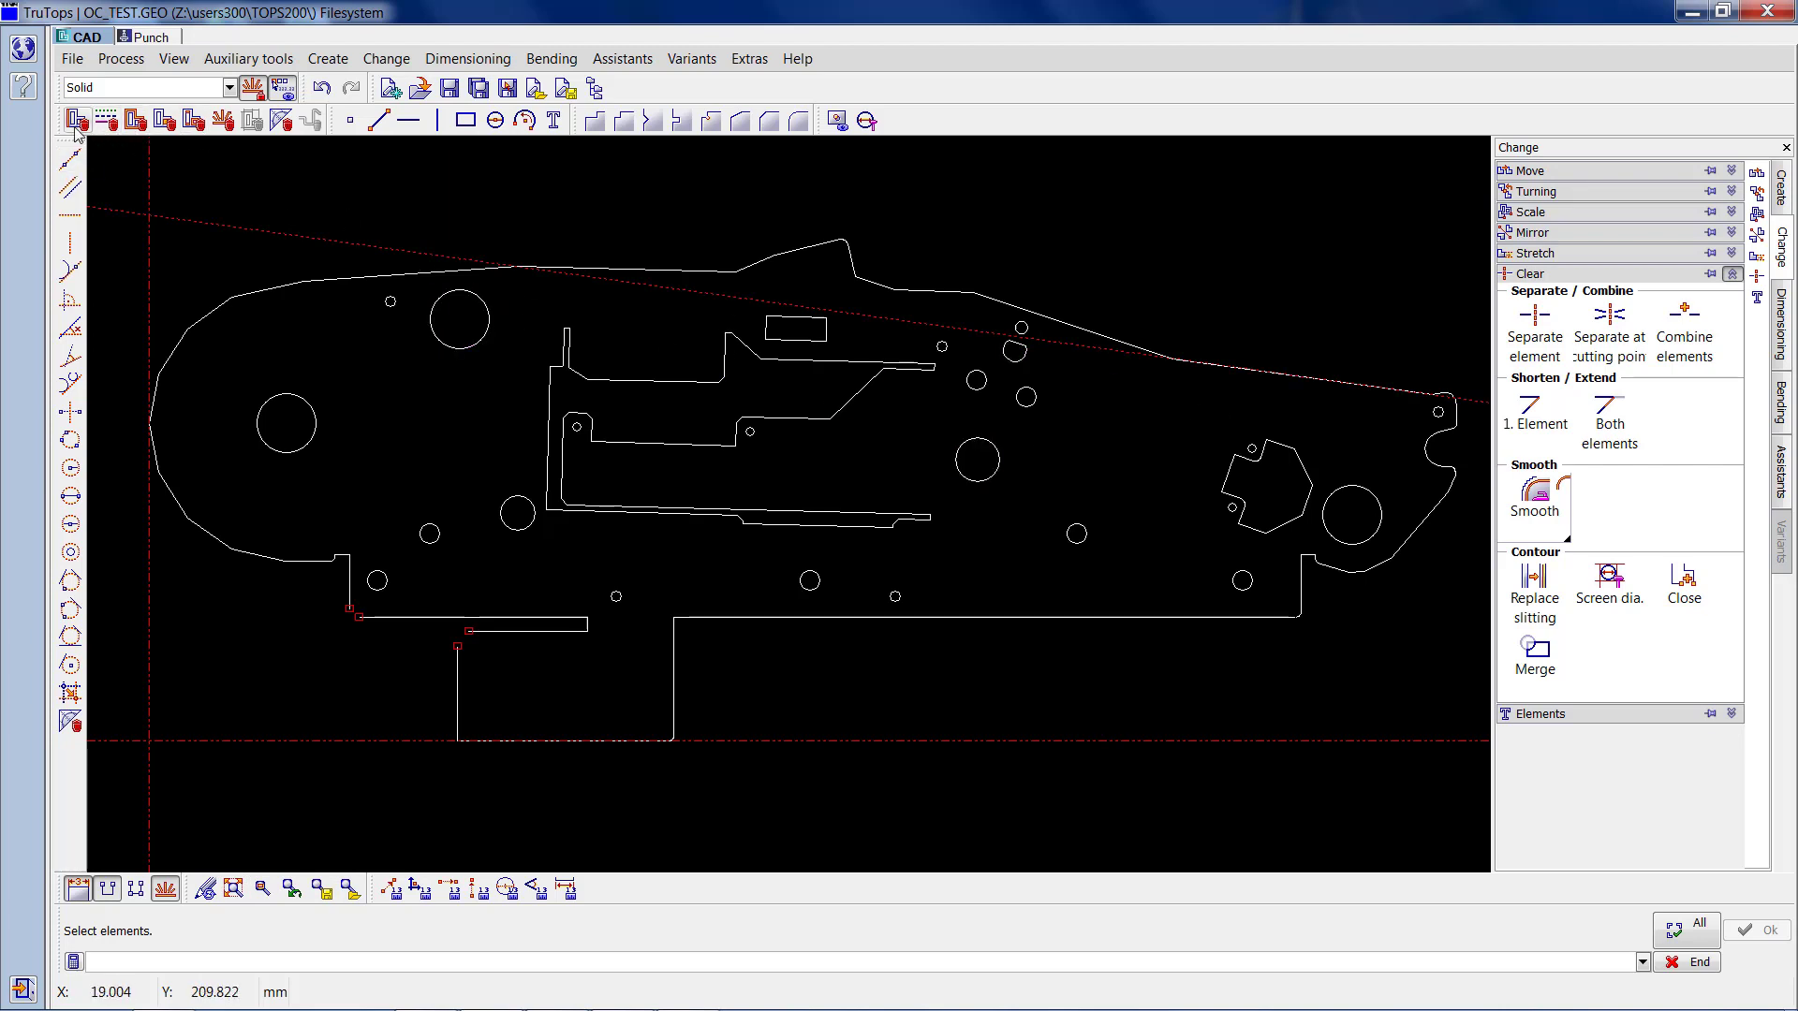
{"action": "left_click", "coordinate": [1086, 630]}
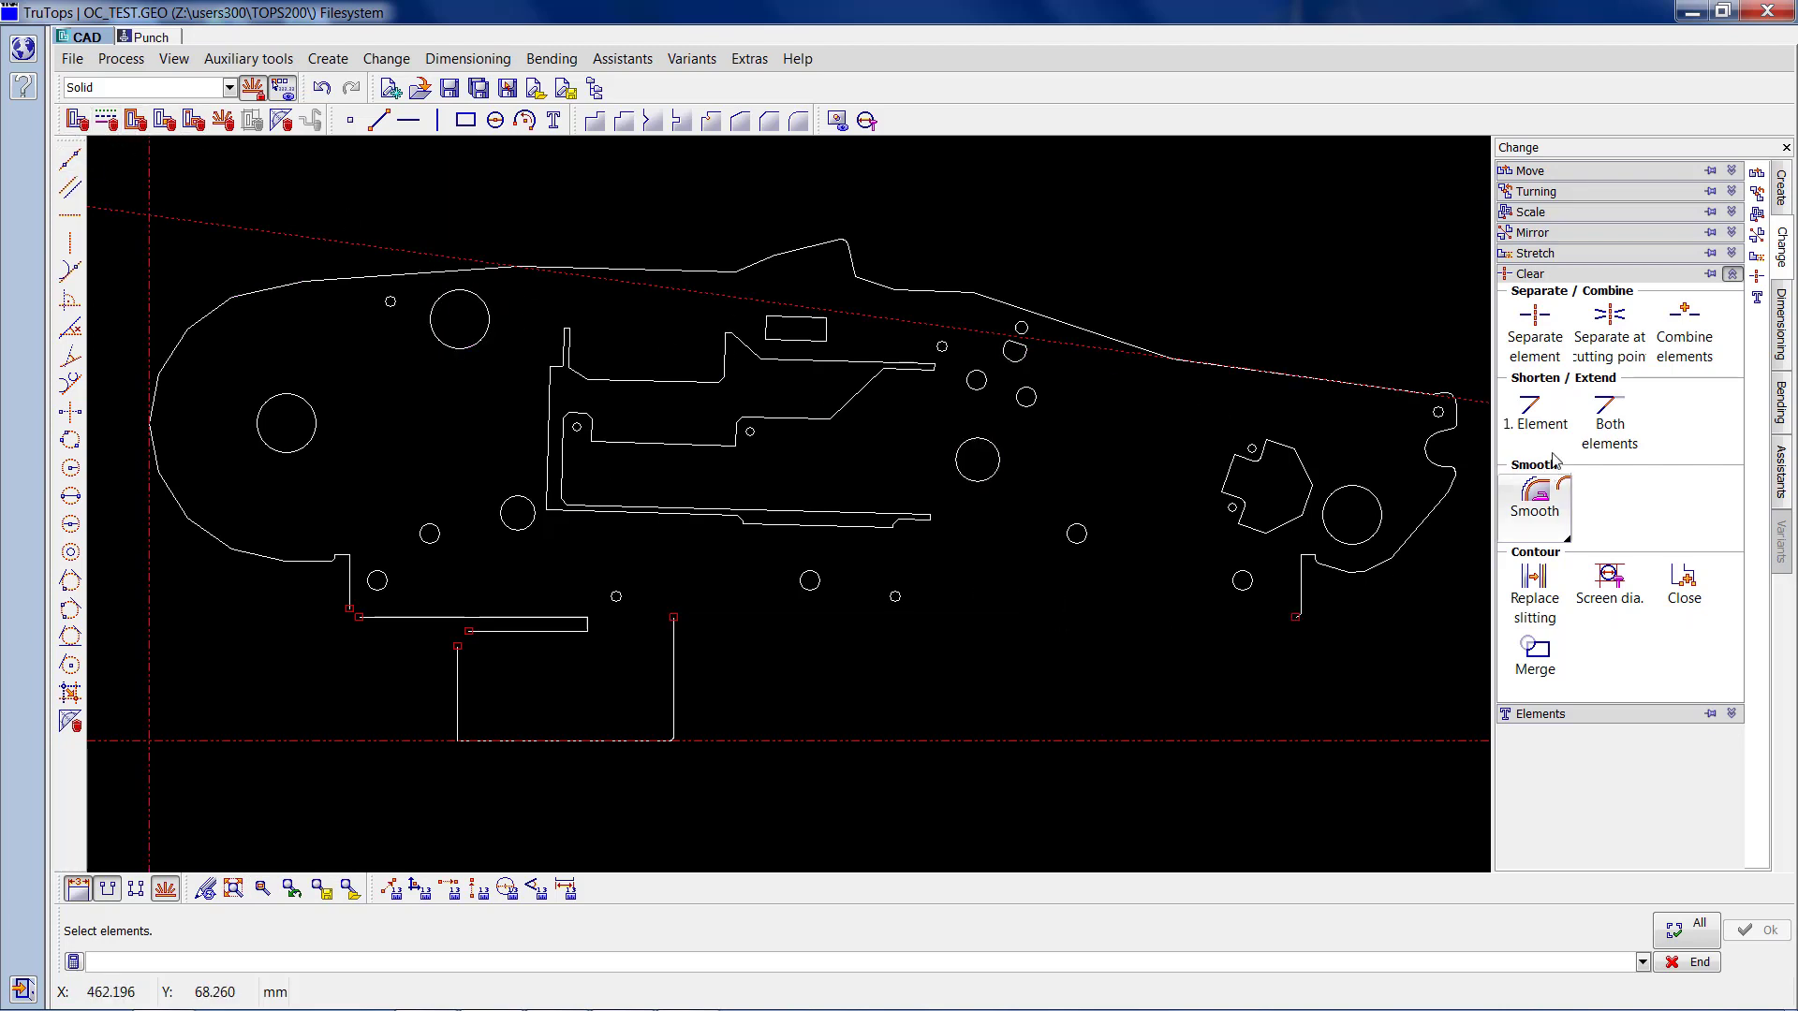
{"action": "left_click", "coordinate": [1637, 274]}
Draw a two-point line across the bottom gap, then delete it again.
{"action": "left_click", "coordinate": [1782, 192]}
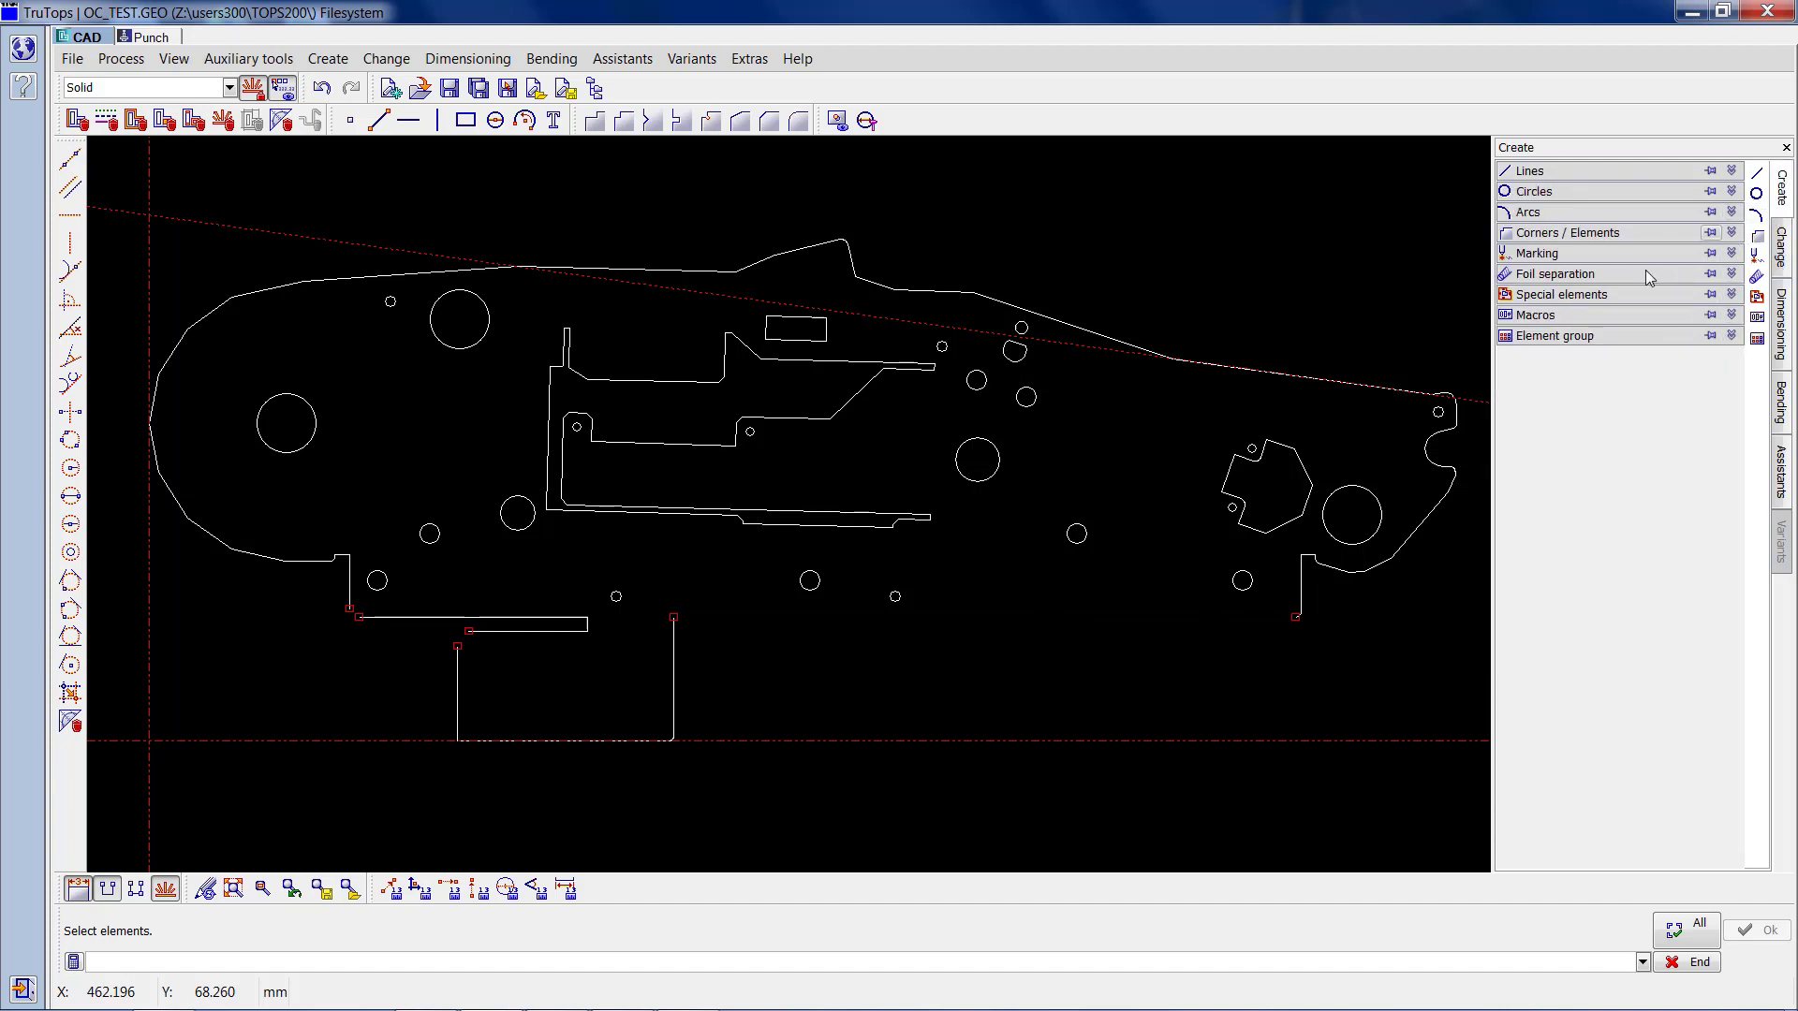
{"action": "left_click", "coordinate": [1543, 174]}
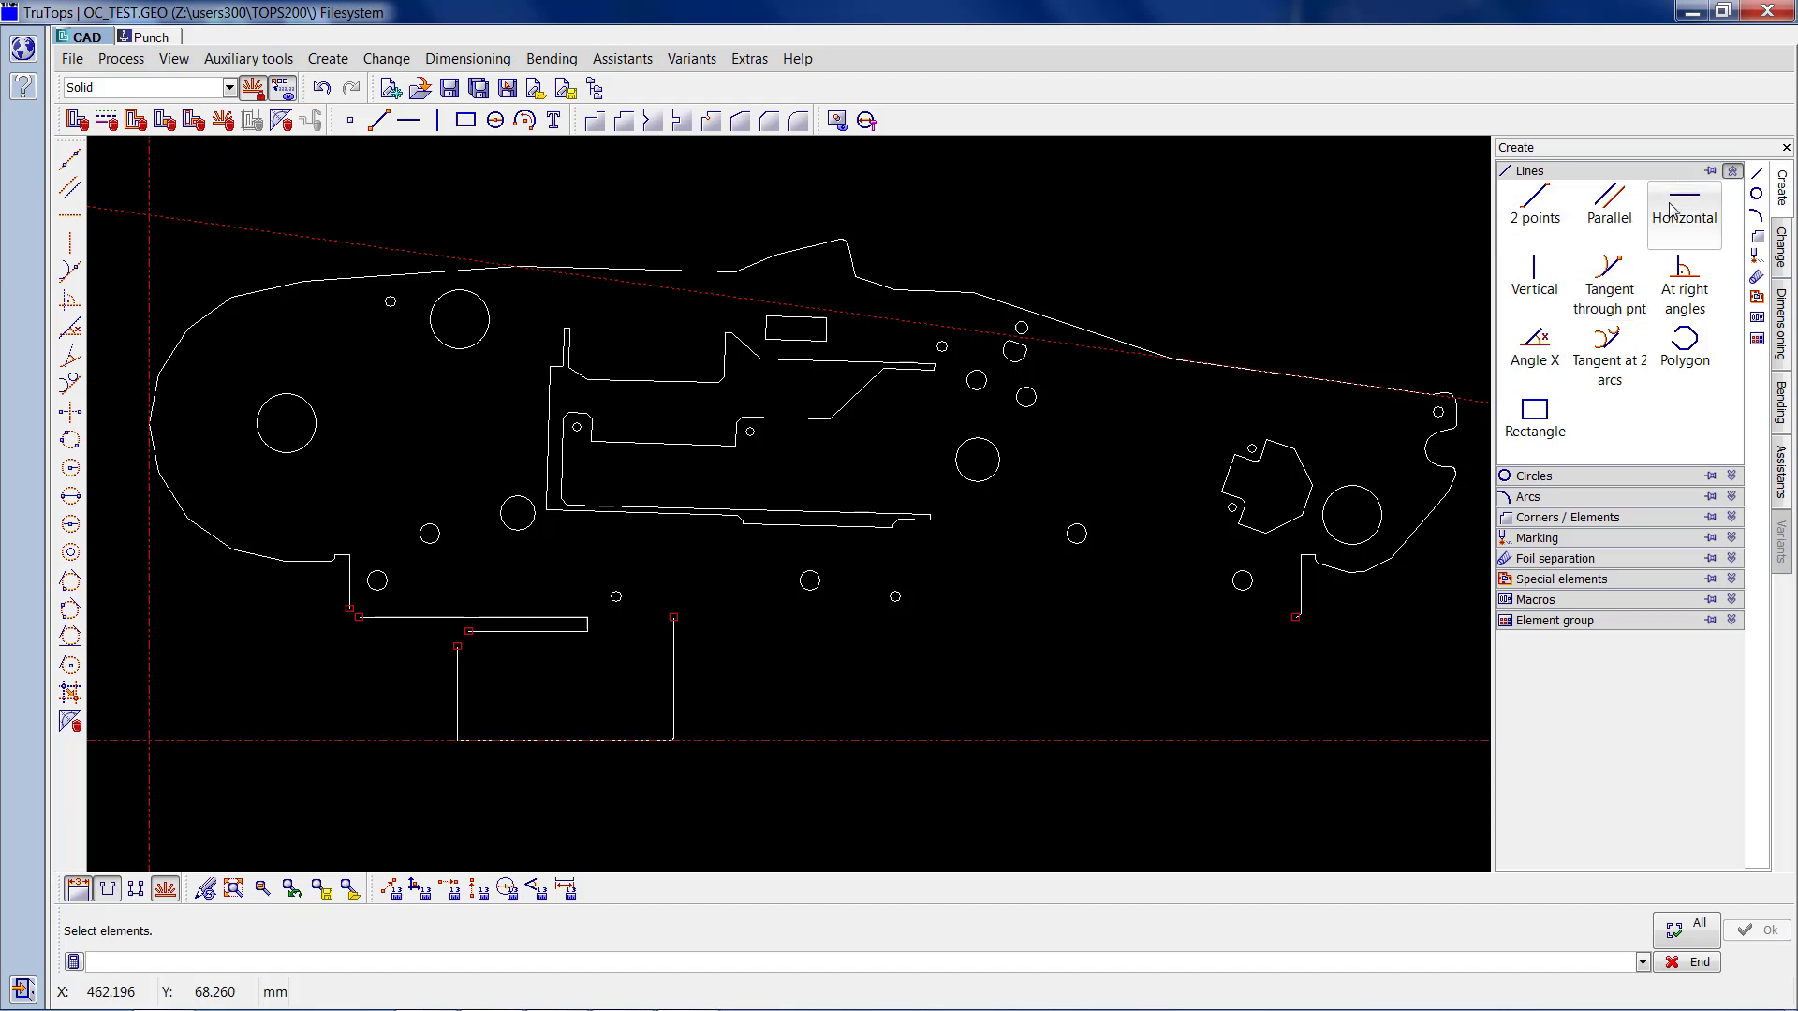
{"action": "left_click", "coordinate": [1535, 208]}
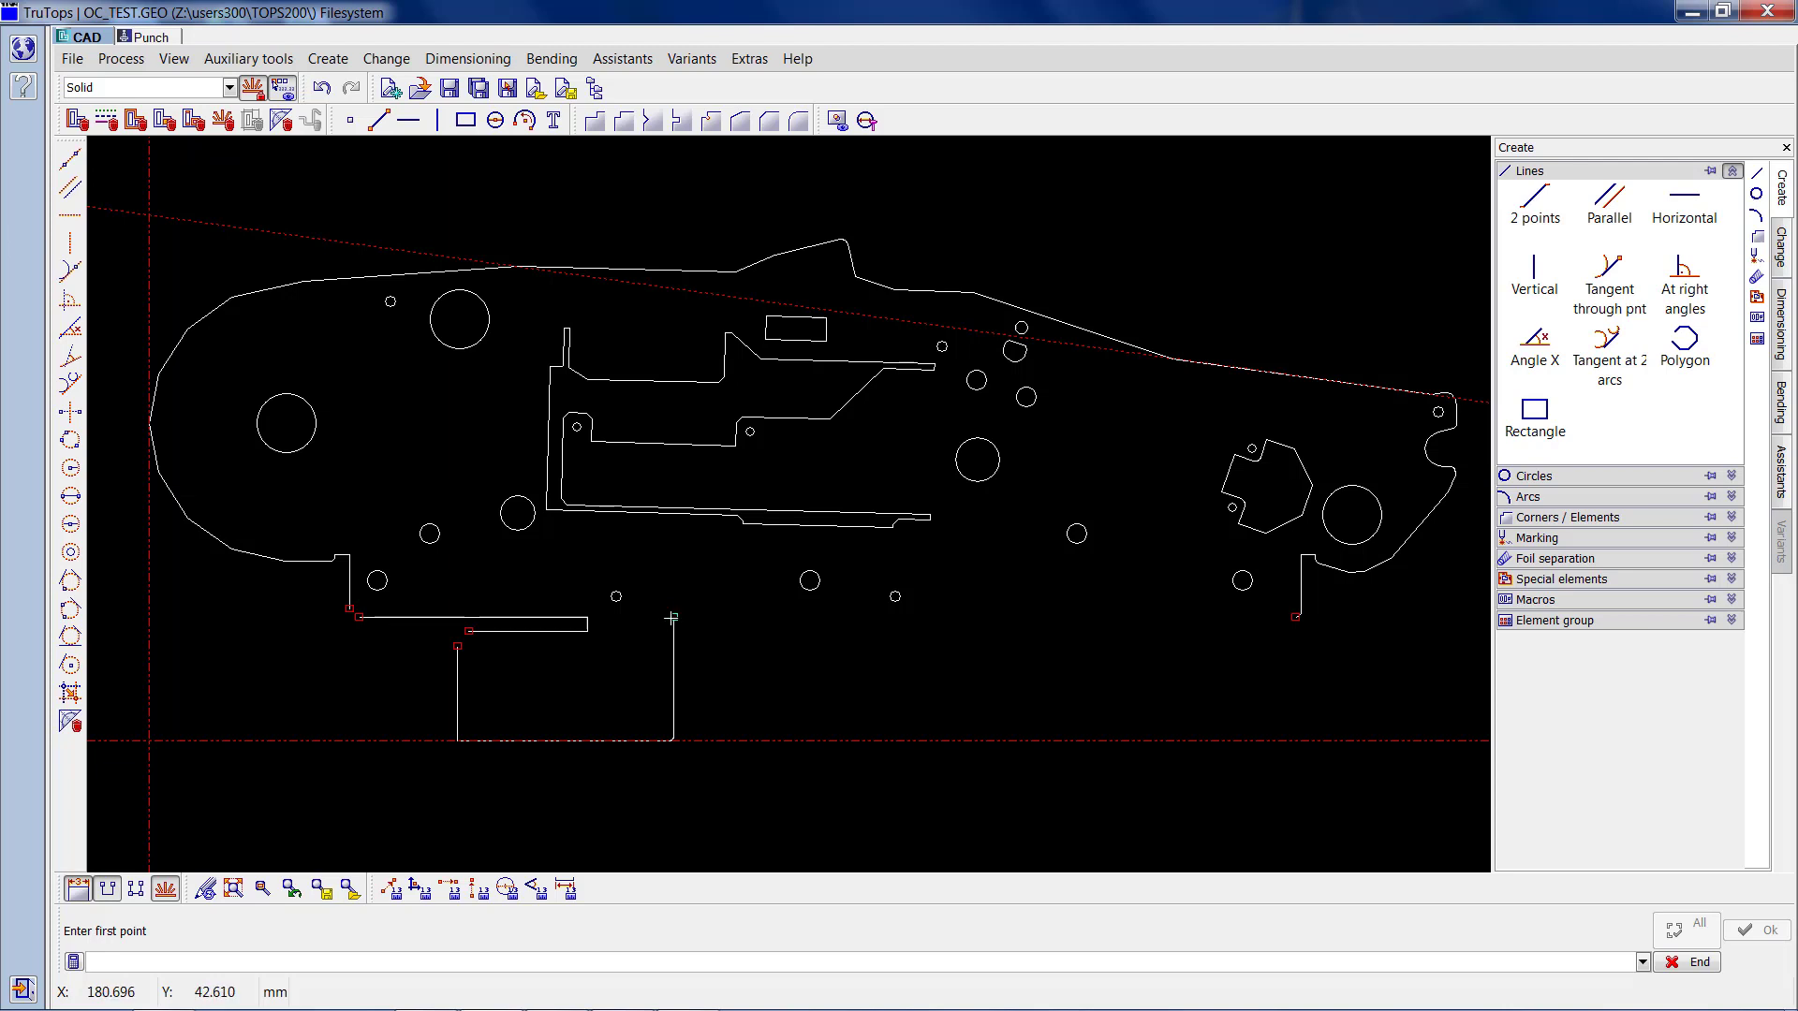
{"action": "left_click", "coordinate": [683, 630]}
{"action": "left_click", "coordinate": [1290, 620]}
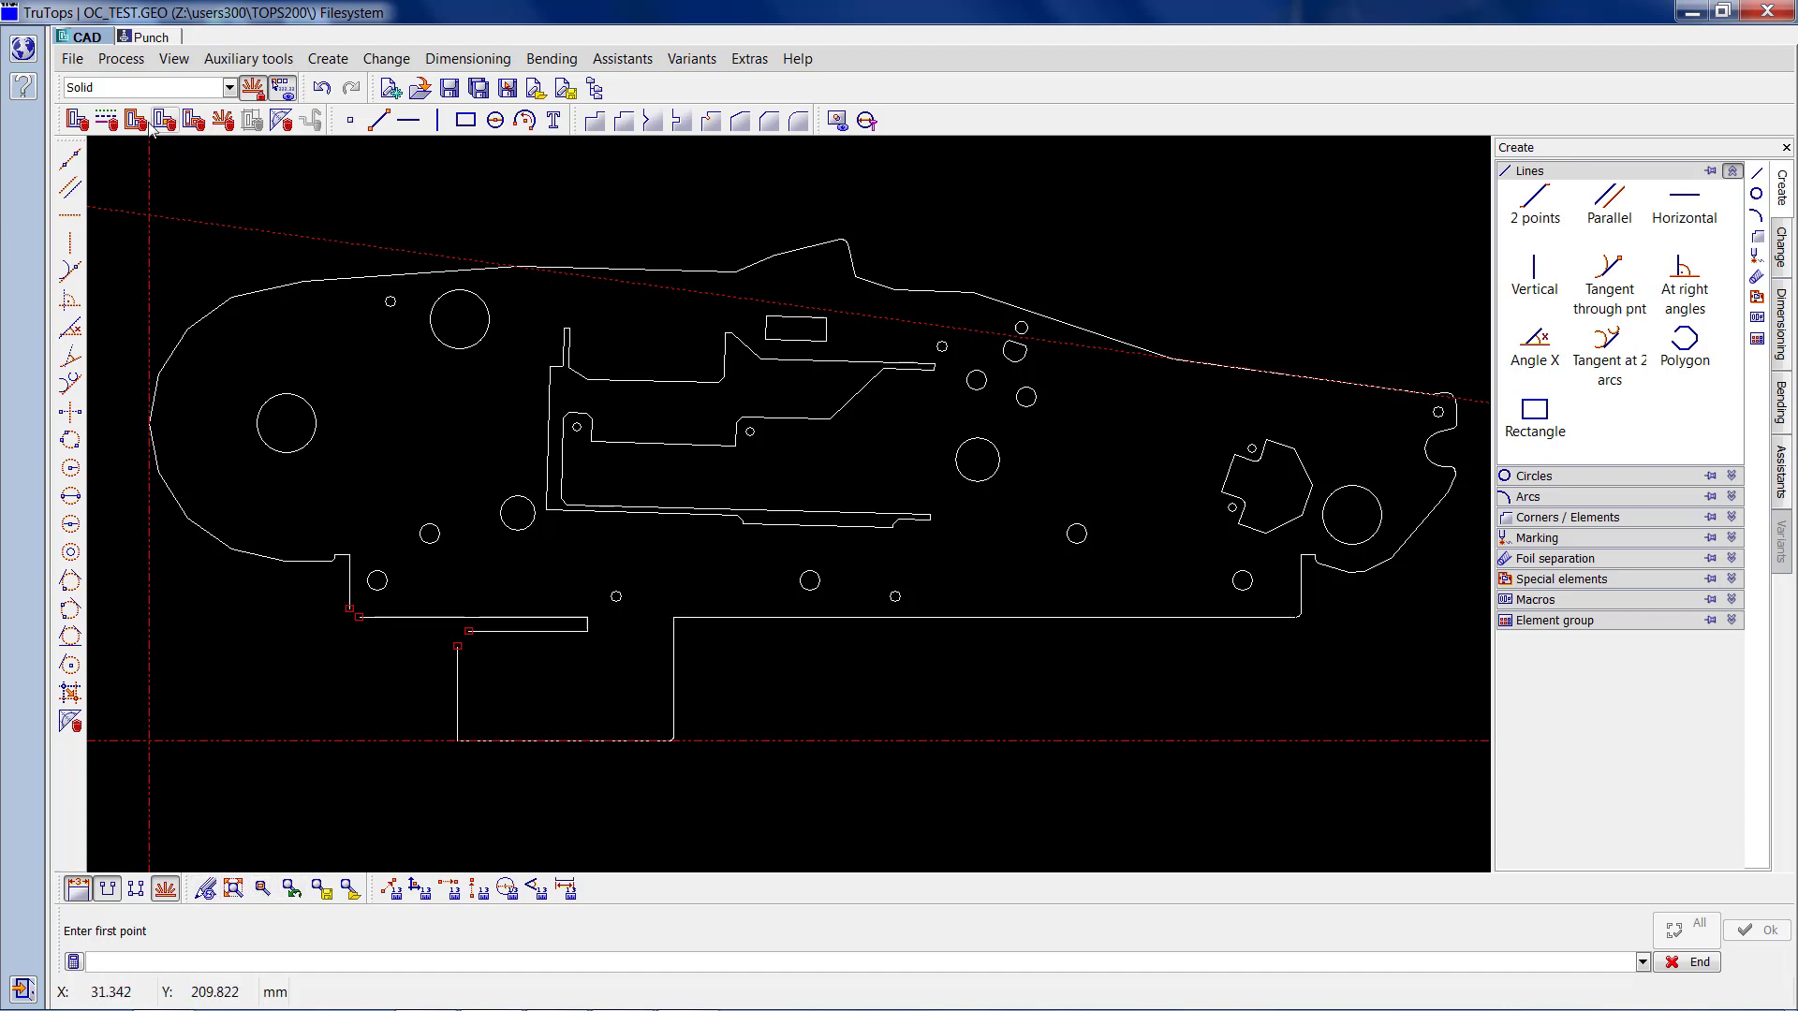
{"action": "left_click", "coordinate": [77, 120]}
{"action": "left_click", "coordinate": [1076, 618]}
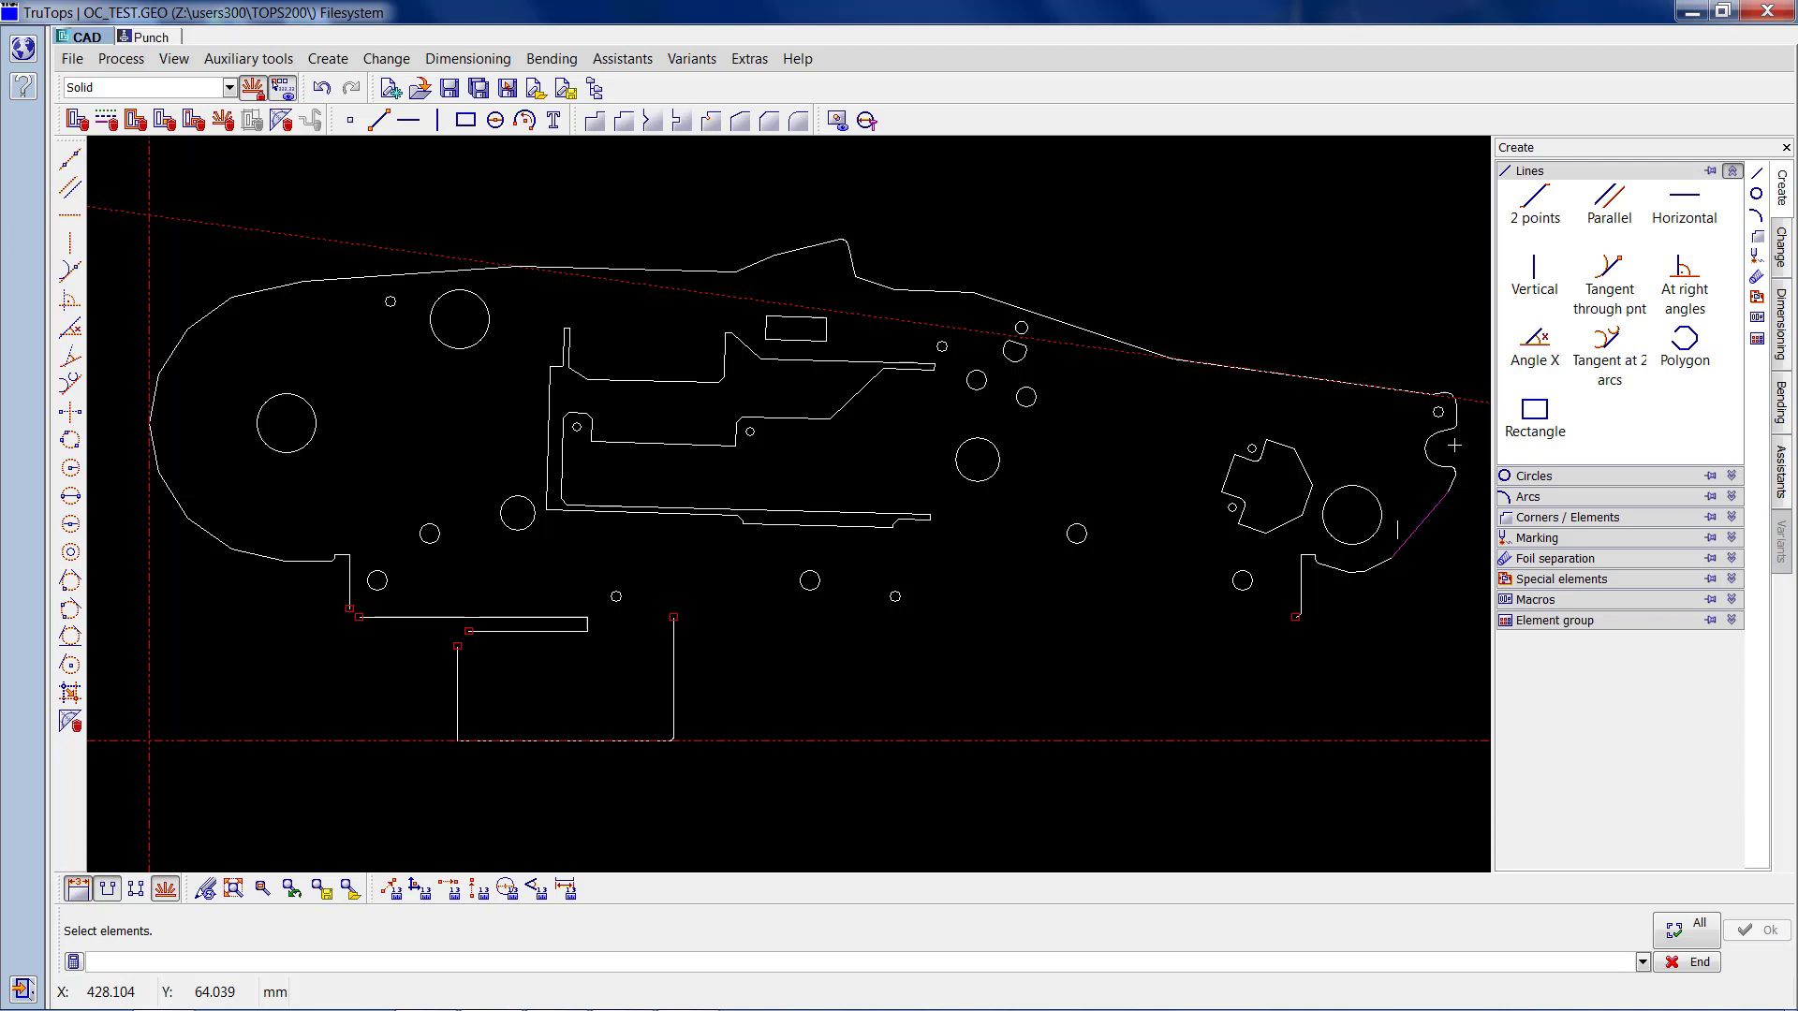
Draw a horizontal line from the notch corner to where it meets the right-hand arc.
{"action": "left_click", "coordinate": [1684, 206]}
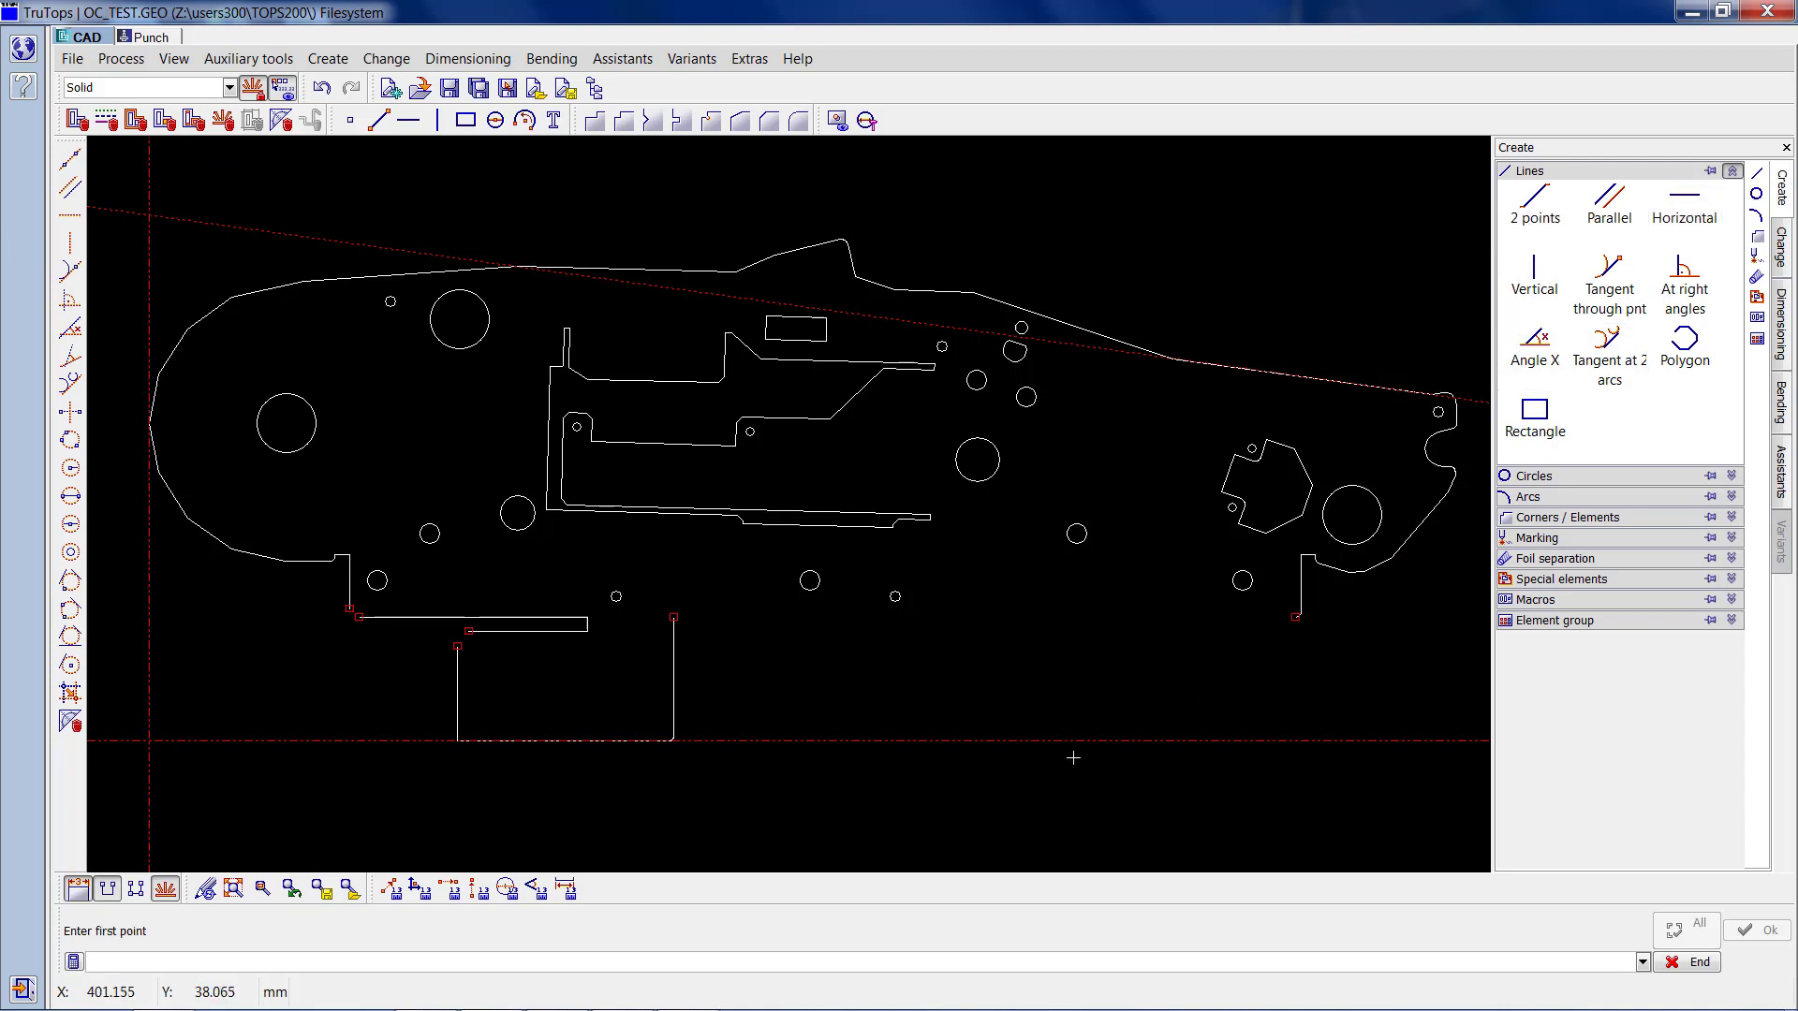
{"action": "left_click", "coordinate": [675, 620]}
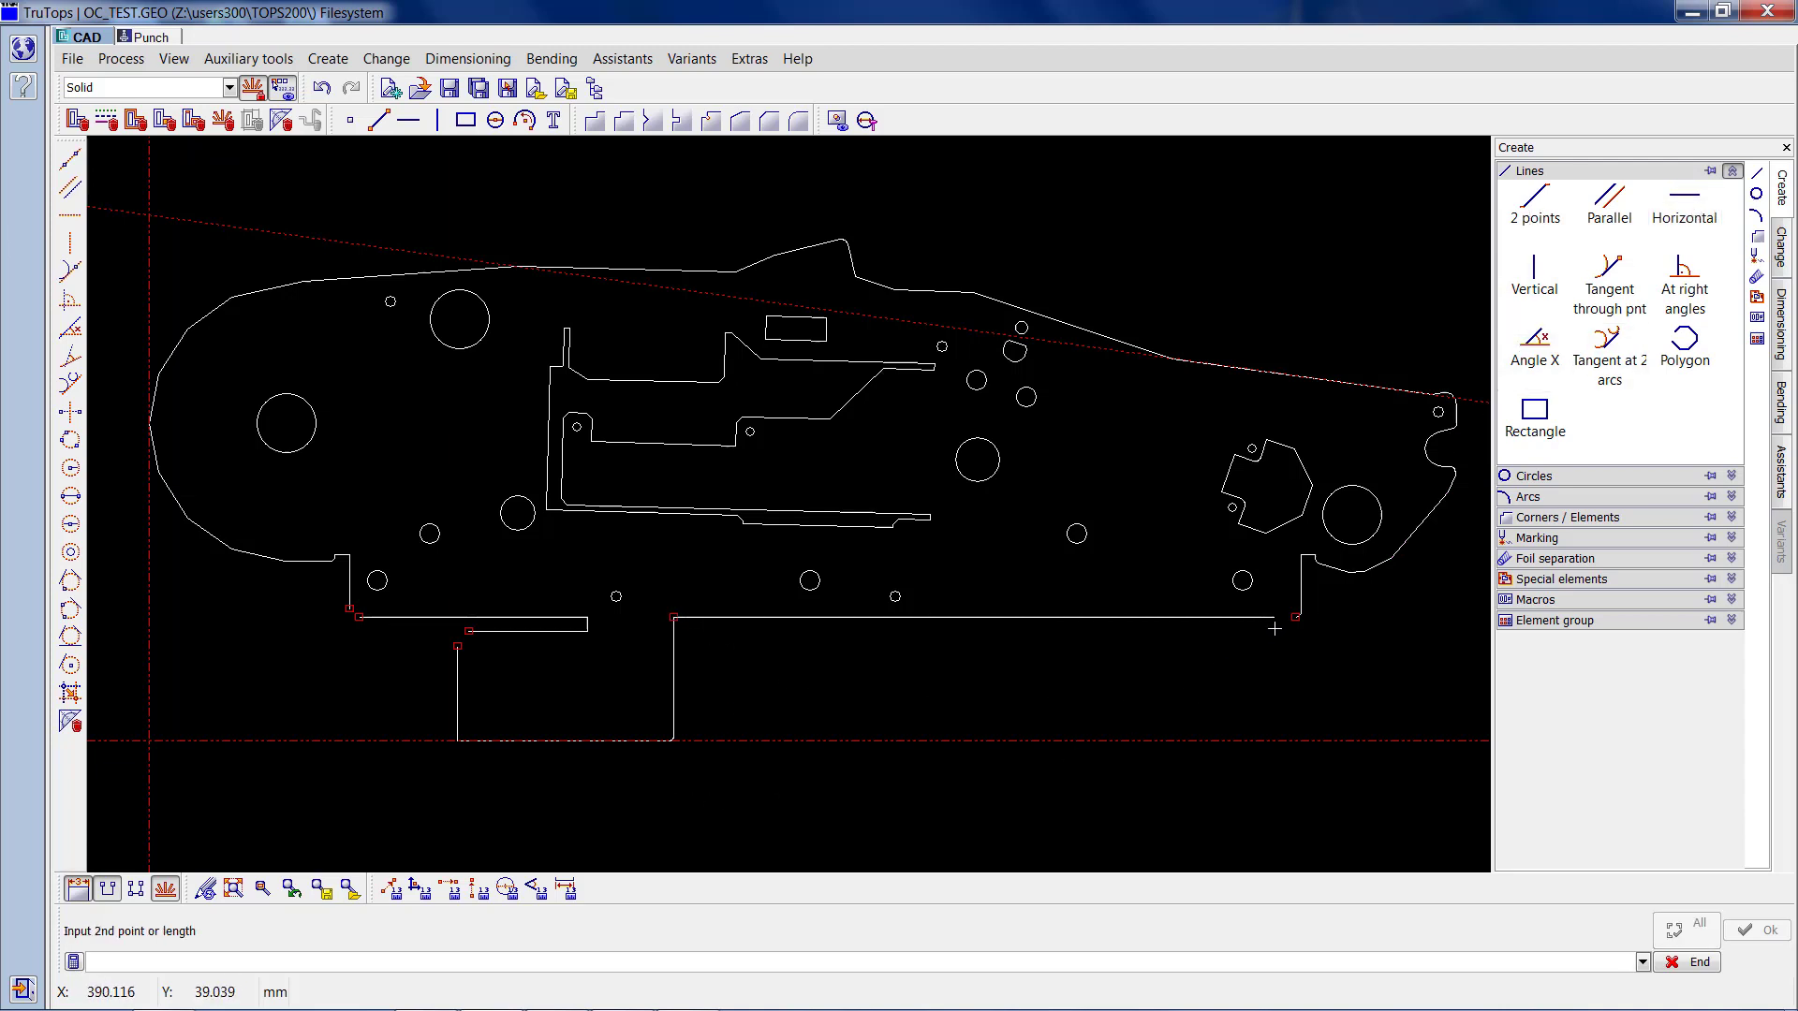
{"action": "scroll", "coordinate": [1274, 629], "scroll_direction": "up", "scroll_amount": 3}
{"action": "left_click", "coordinate": [855, 467]}
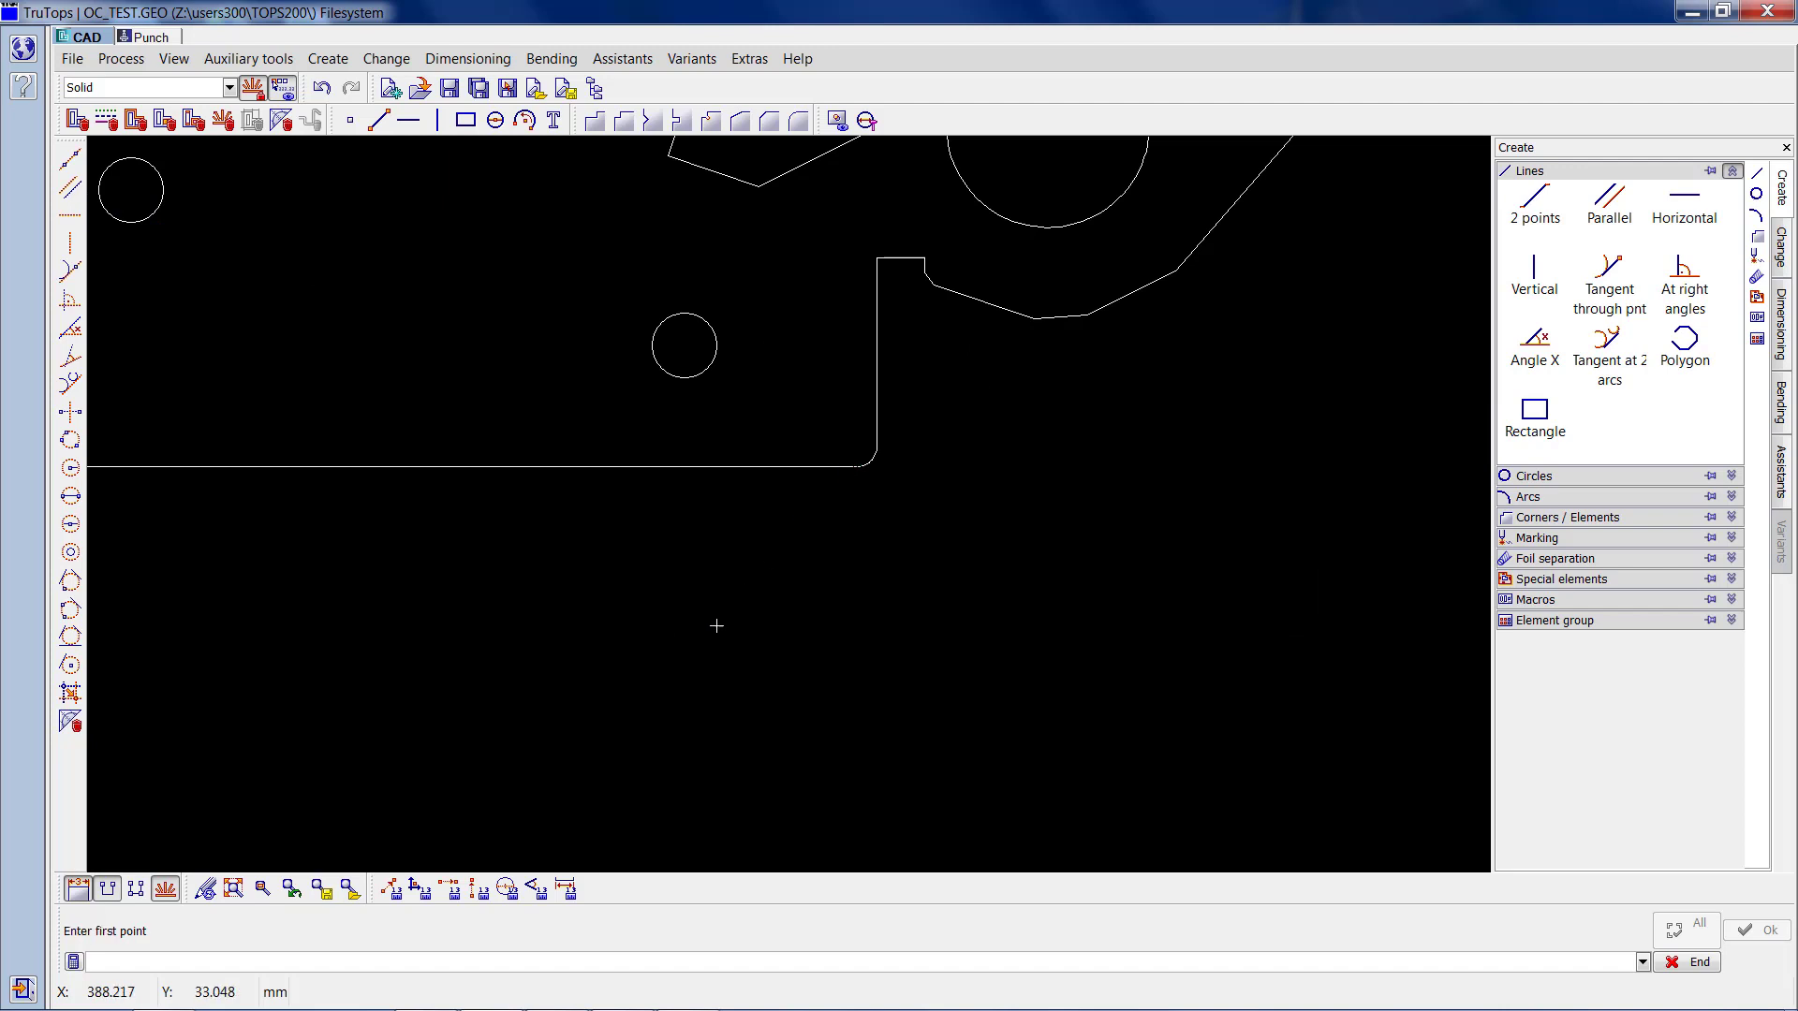
{"action": "left_click", "coordinate": [231, 890]}
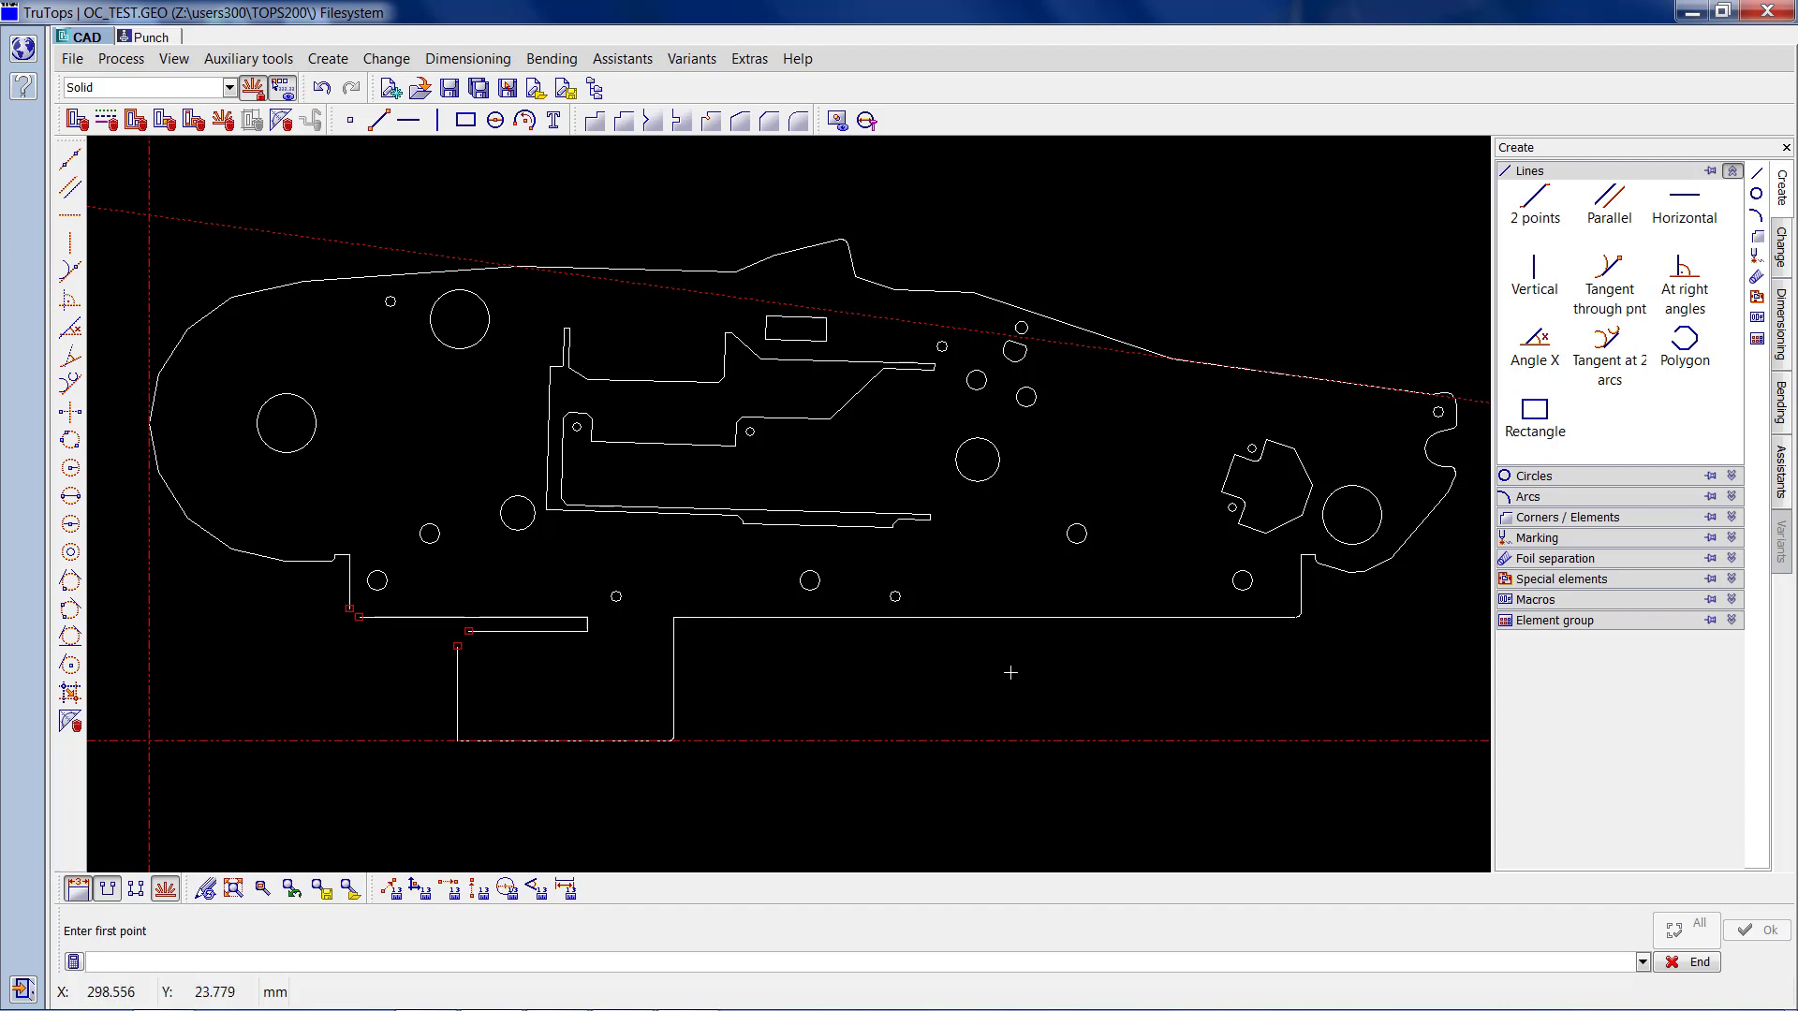
Place vertical construction lines on the upper and lower vertical edges, and horizontal ones on both horizontal edges.
{"action": "scroll", "coordinate": [385, 657], "scroll_direction": "up", "scroll_amount": 3}
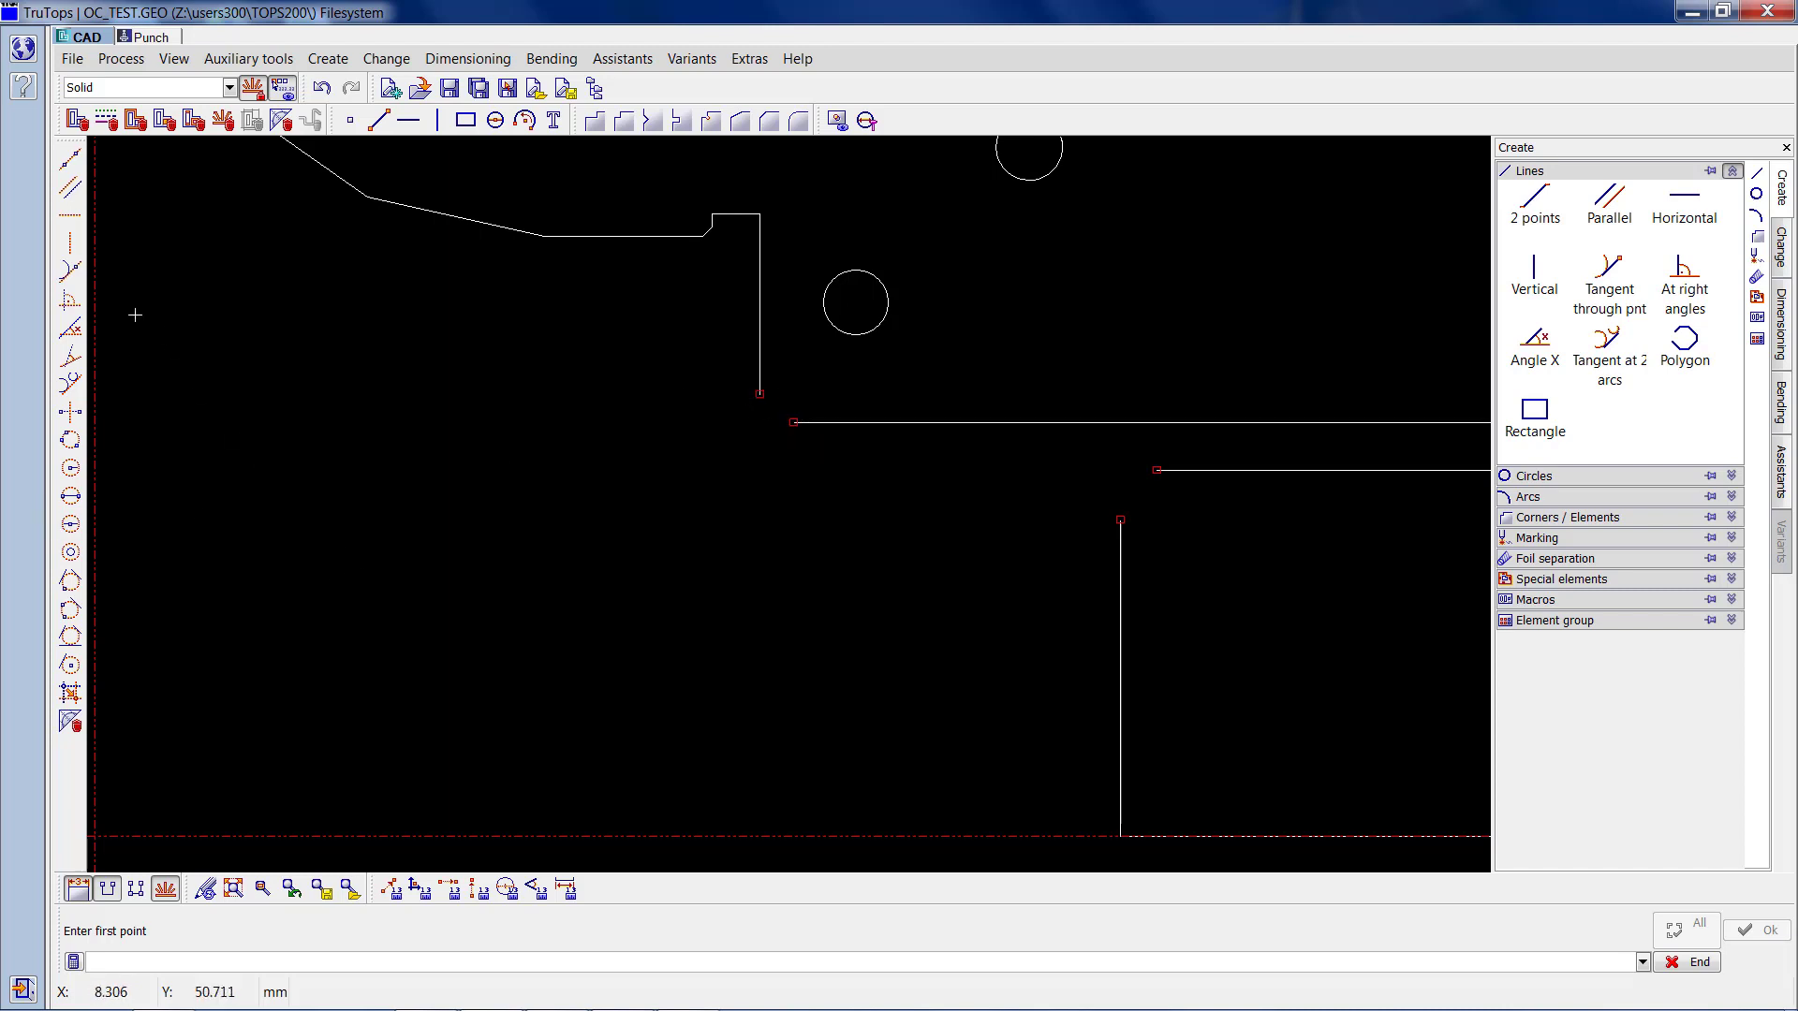
{"action": "left_click", "coordinate": [71, 242]}
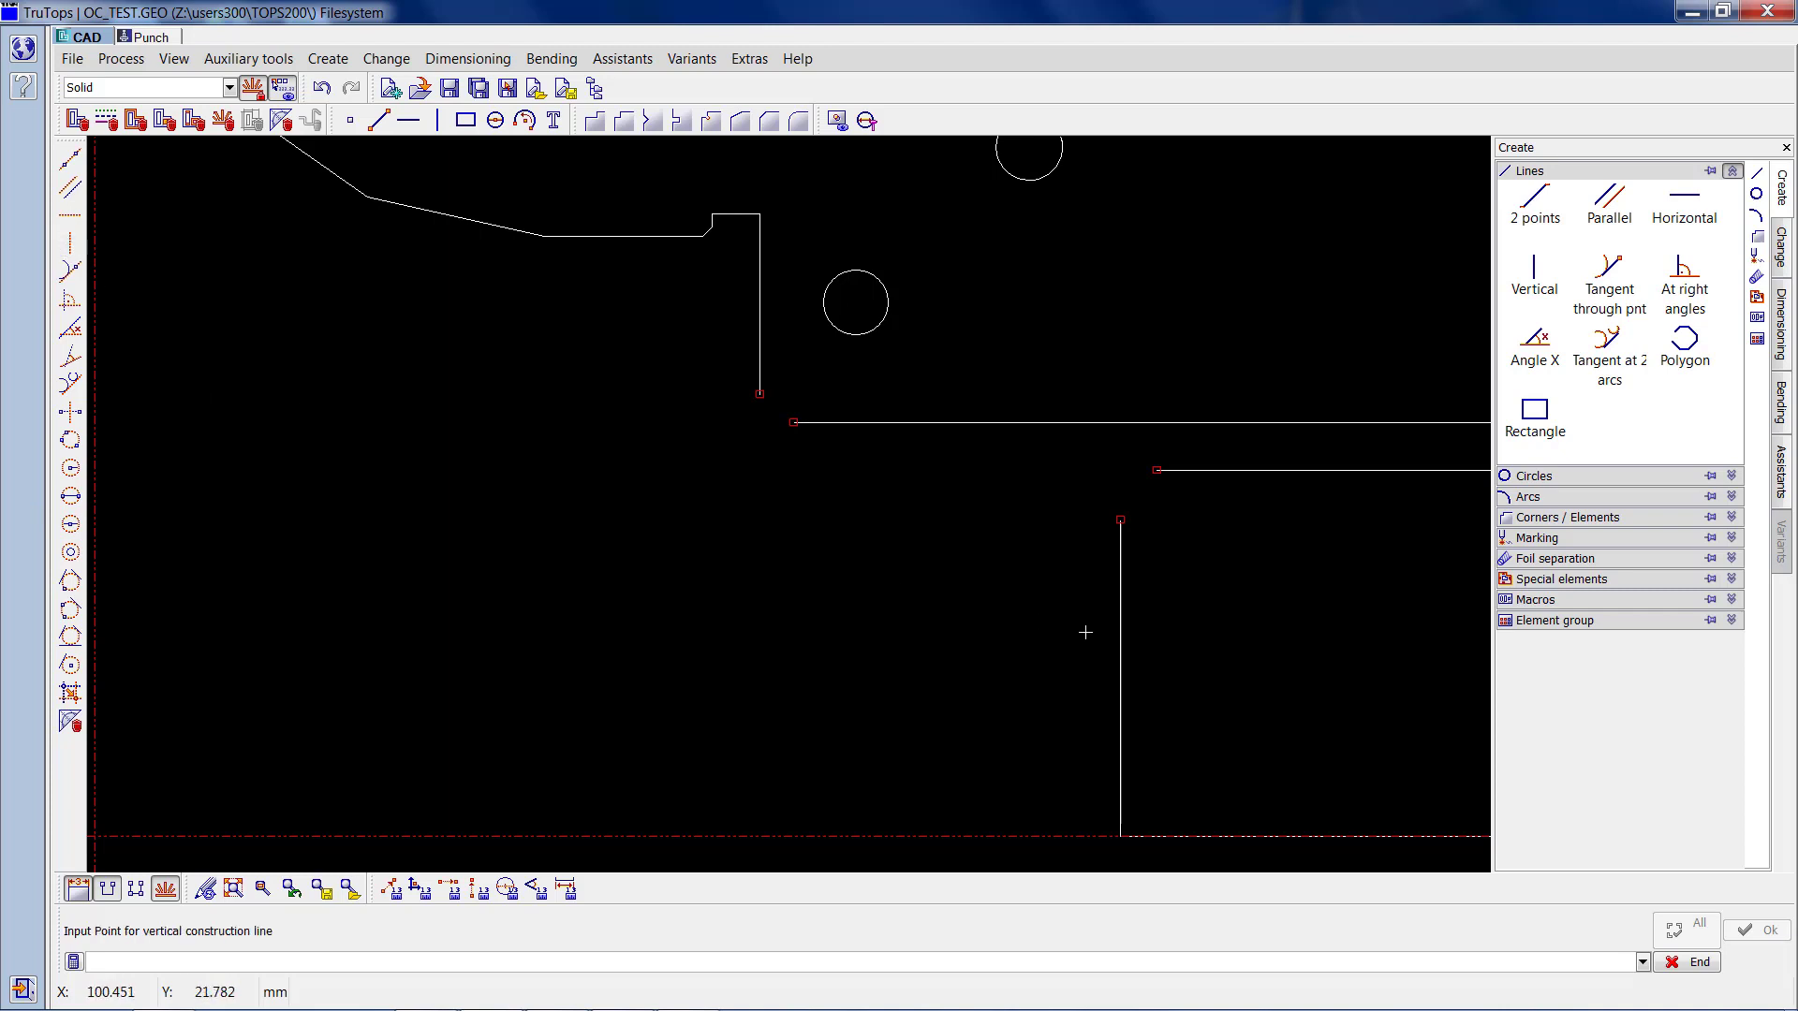
{"action": "left_click", "coordinate": [1119, 642]}
{"action": "left_click", "coordinate": [762, 372]}
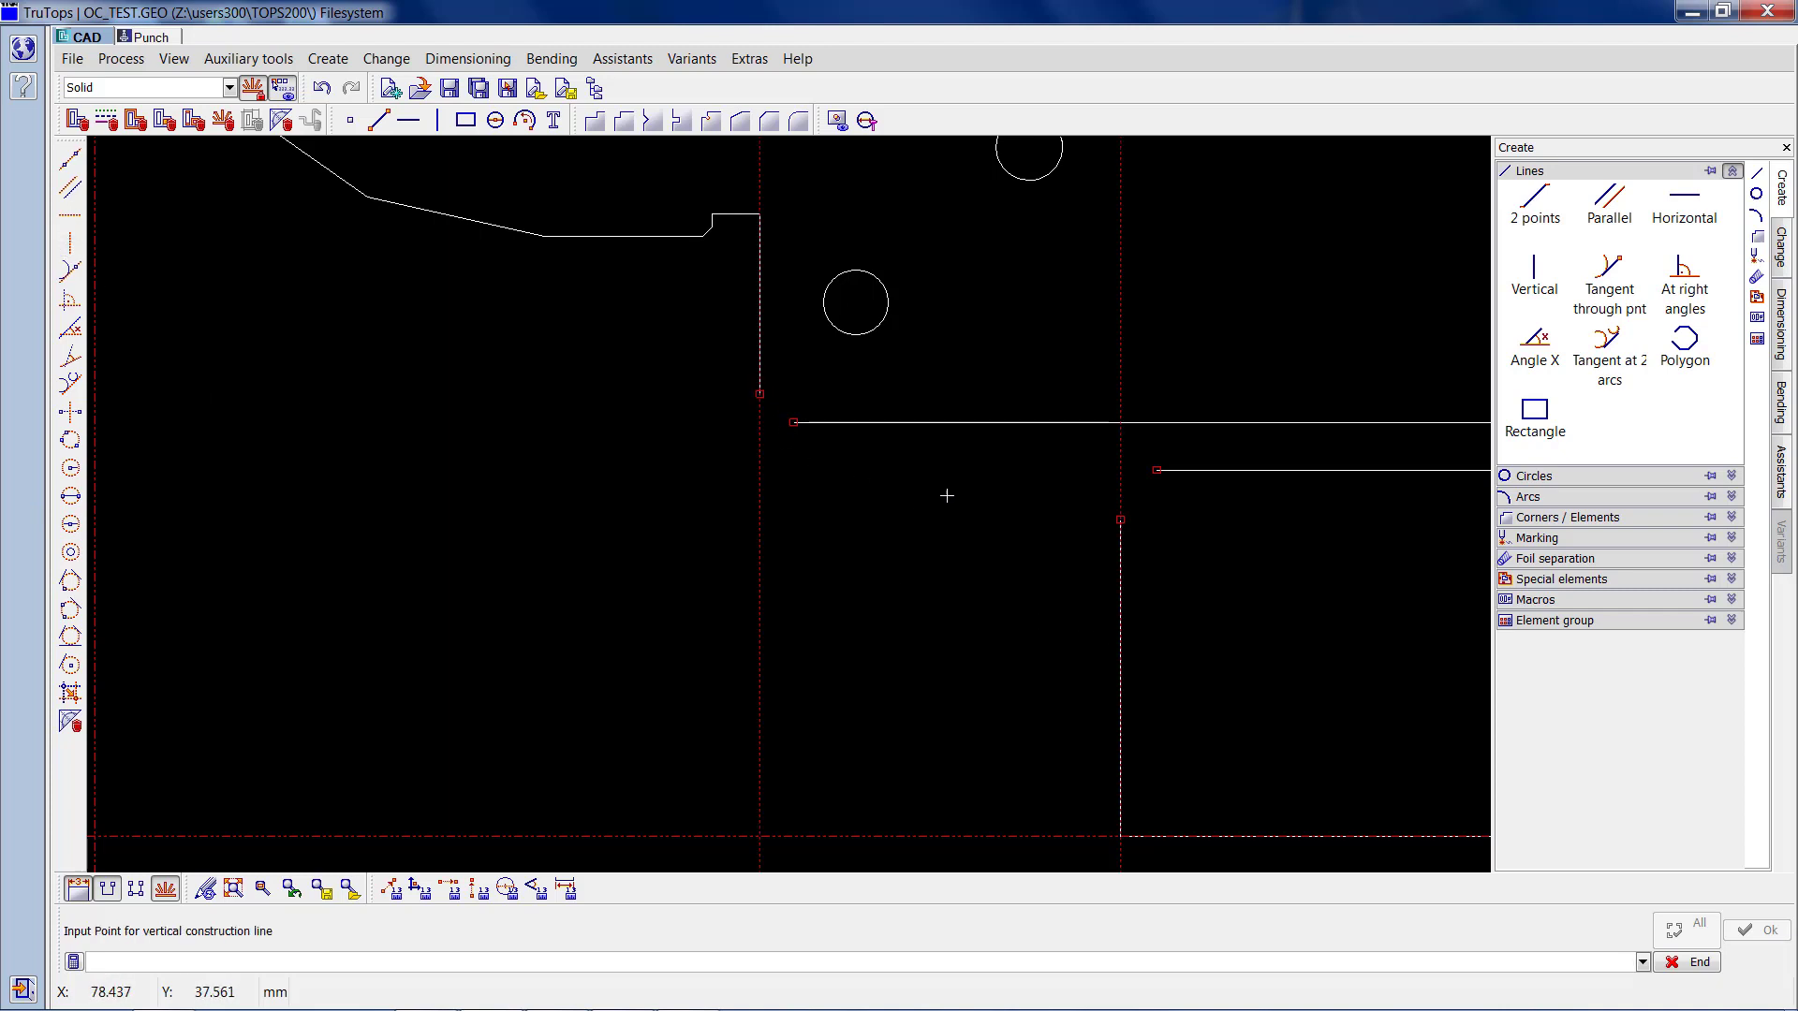
{"action": "left_click", "coordinate": [70, 214]}
{"action": "left_click", "coordinate": [899, 424]}
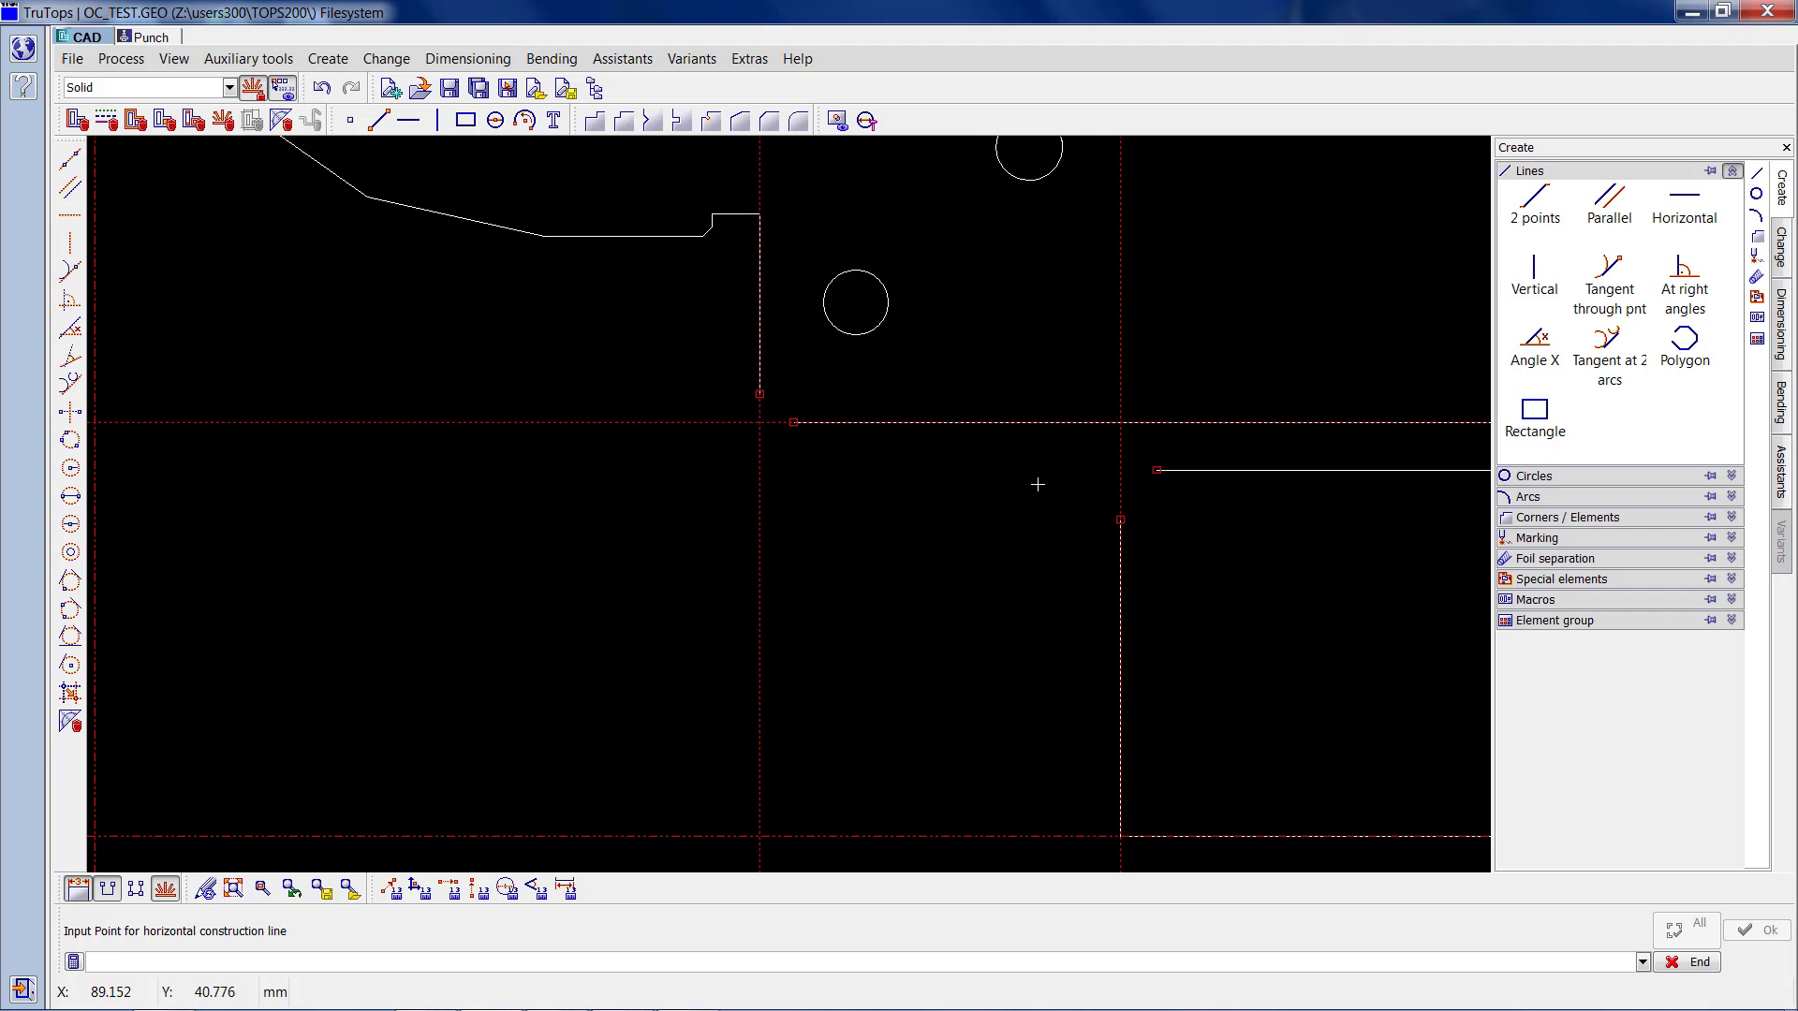
{"action": "left_click", "coordinate": [1240, 481]}
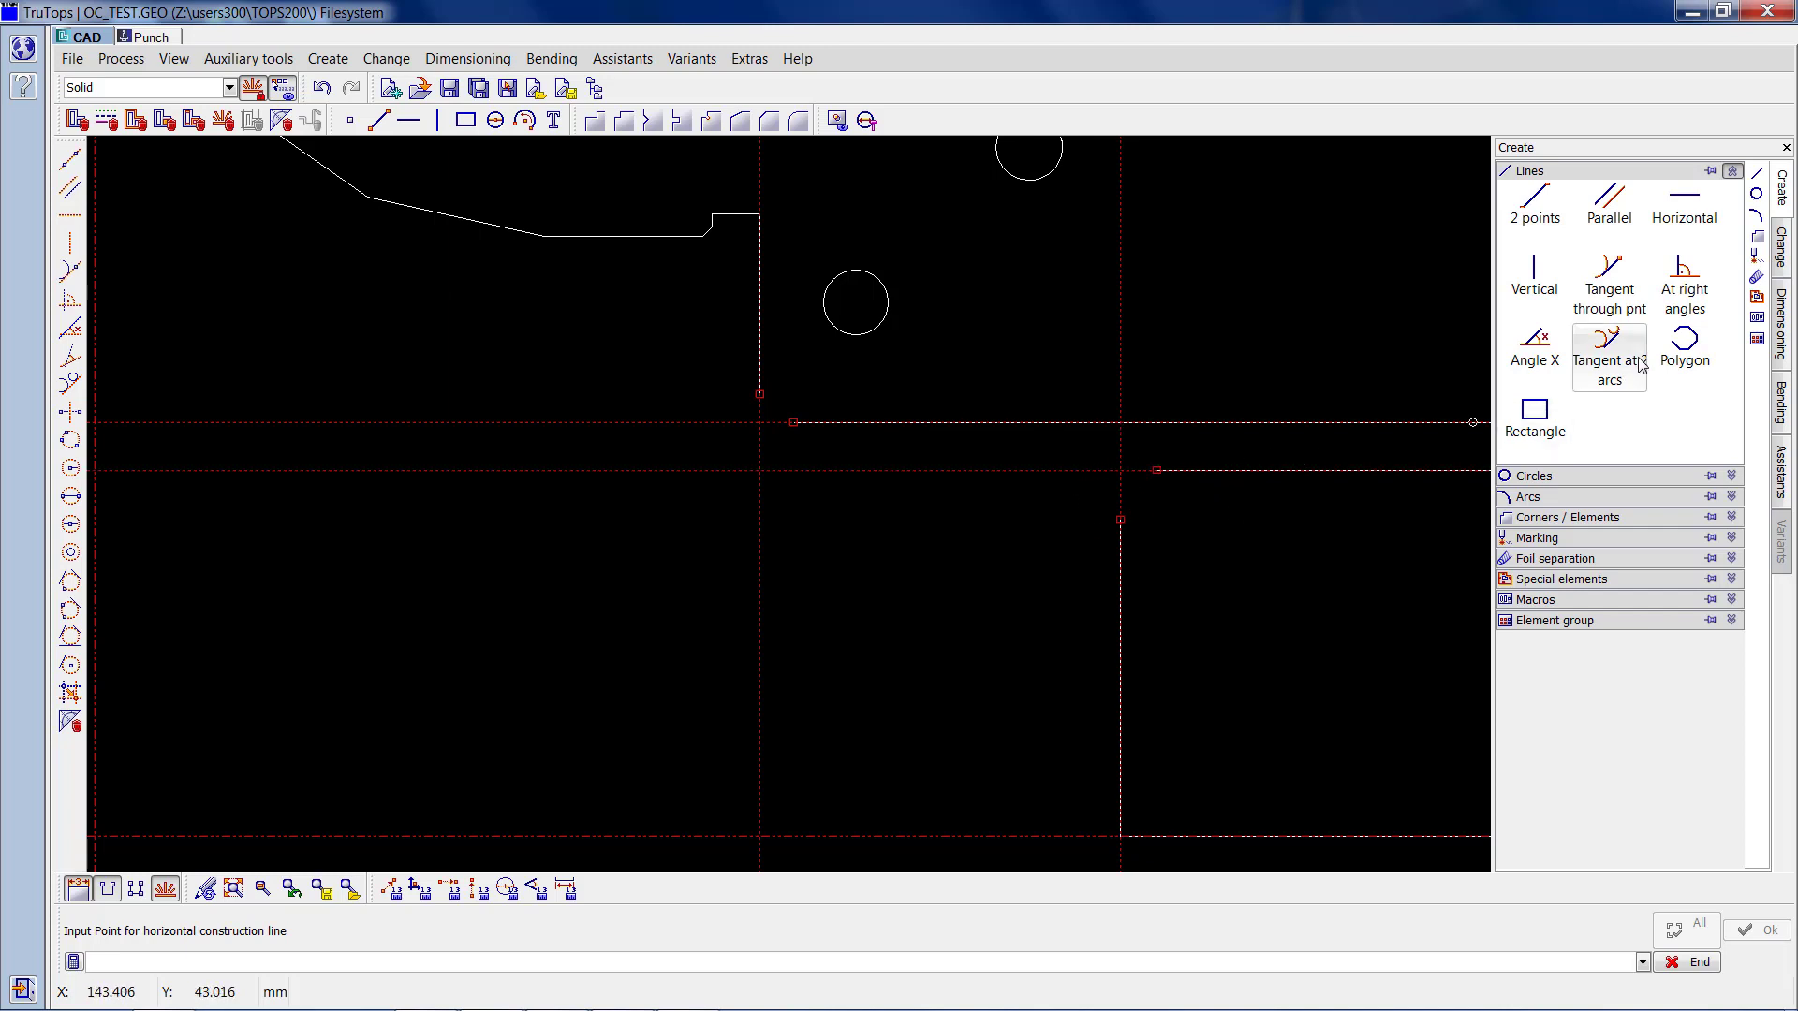
Stretch the vertical line up and the horizontal line across to close the first open corner.
{"action": "left_click", "coordinate": [1782, 248]}
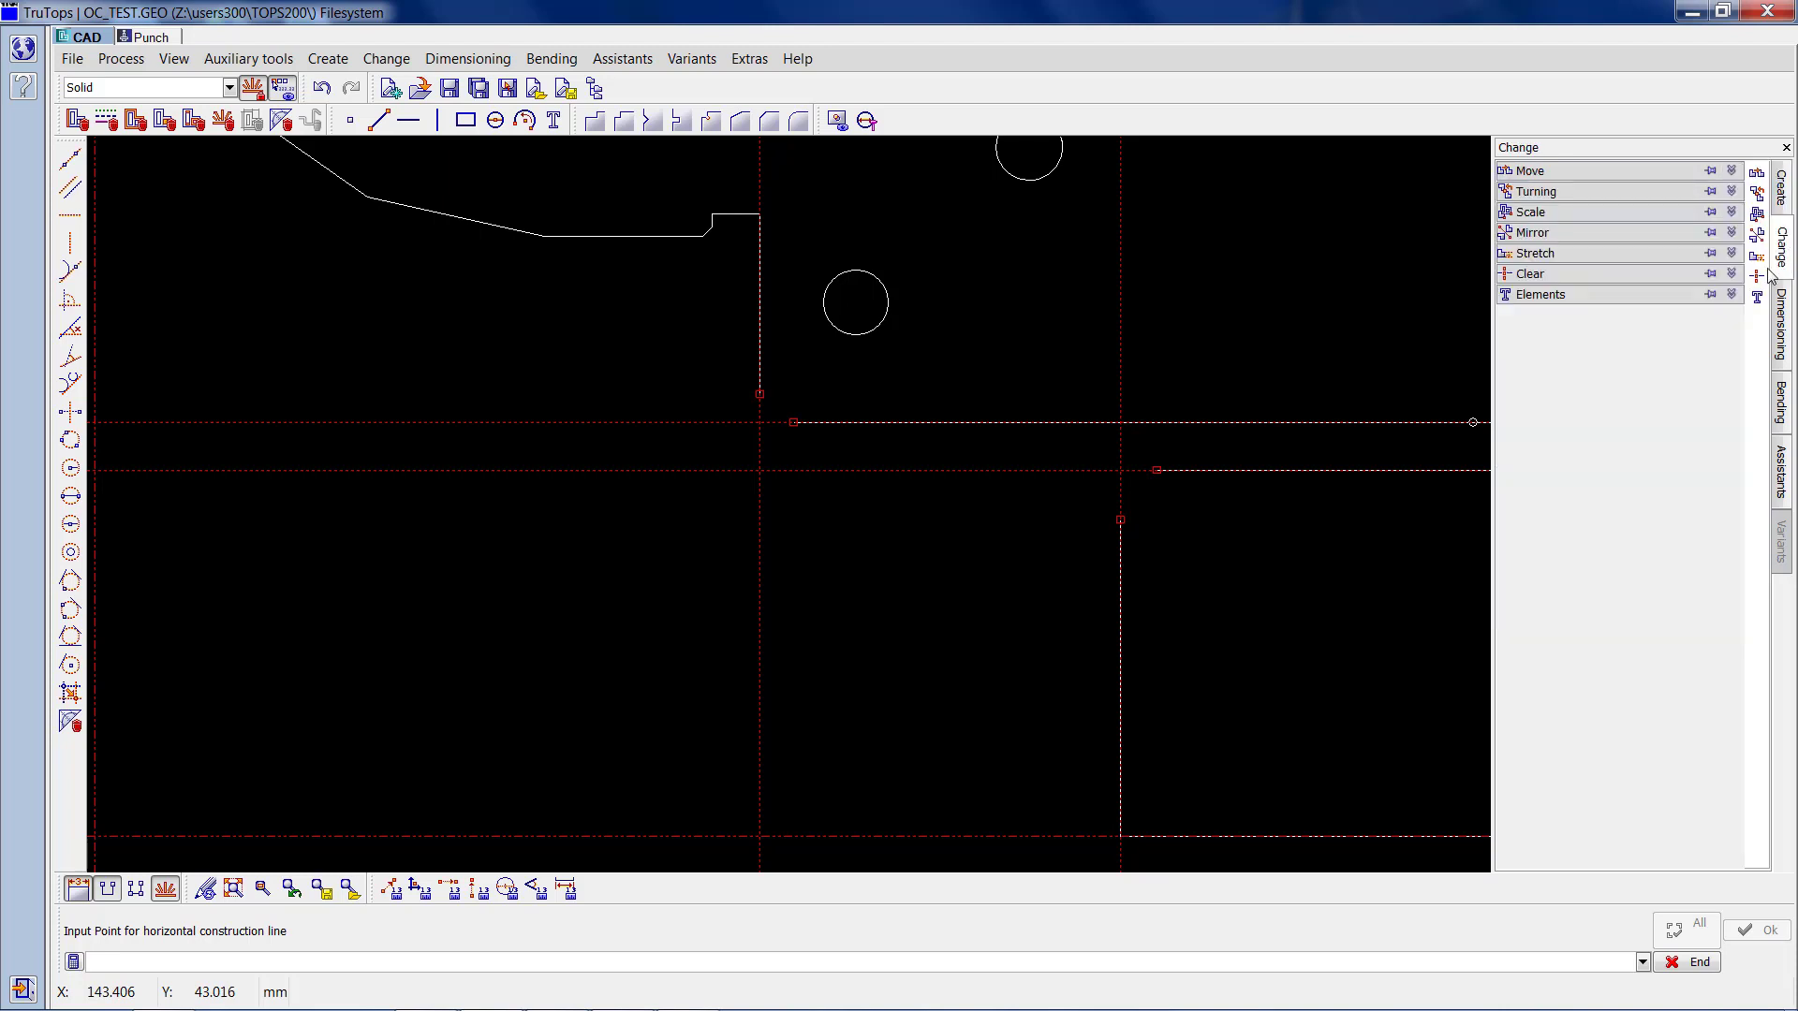
{"action": "left_click", "coordinate": [1546, 255]}
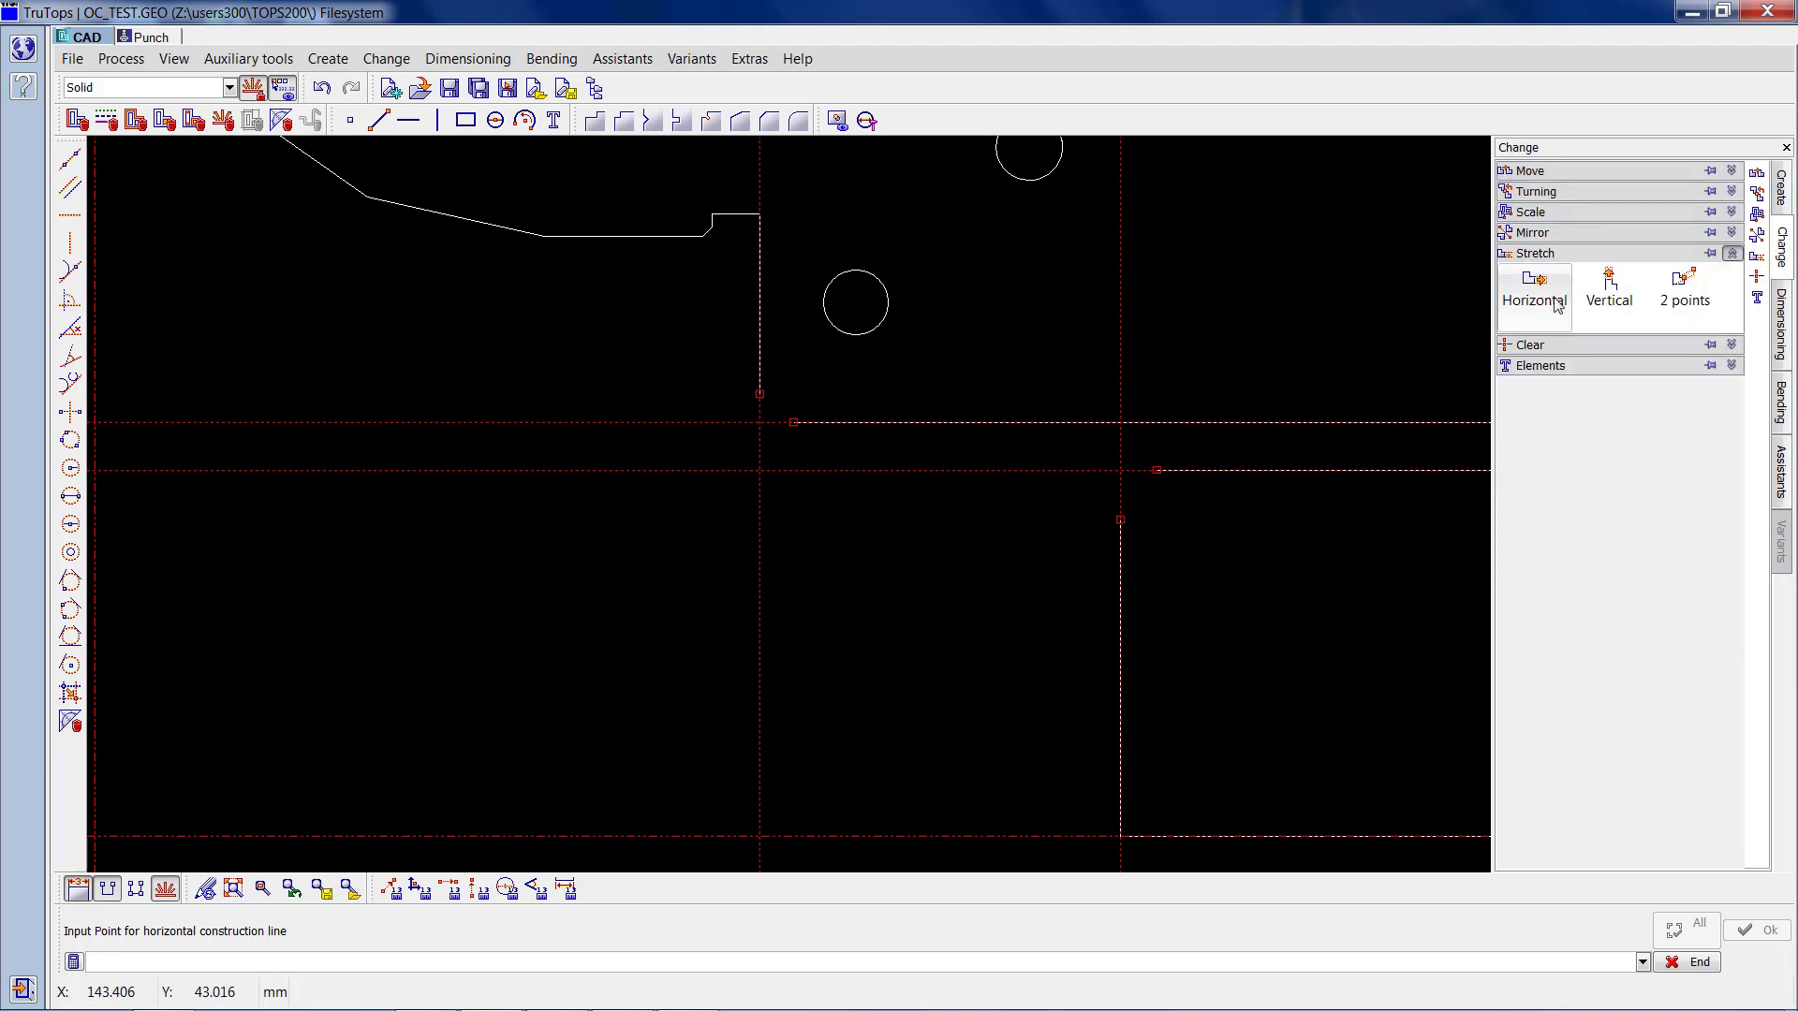
{"action": "left_click", "coordinate": [1627, 300]}
{"action": "scroll", "coordinate": [1141, 498], "scroll_direction": "up", "scroll_amount": 3}
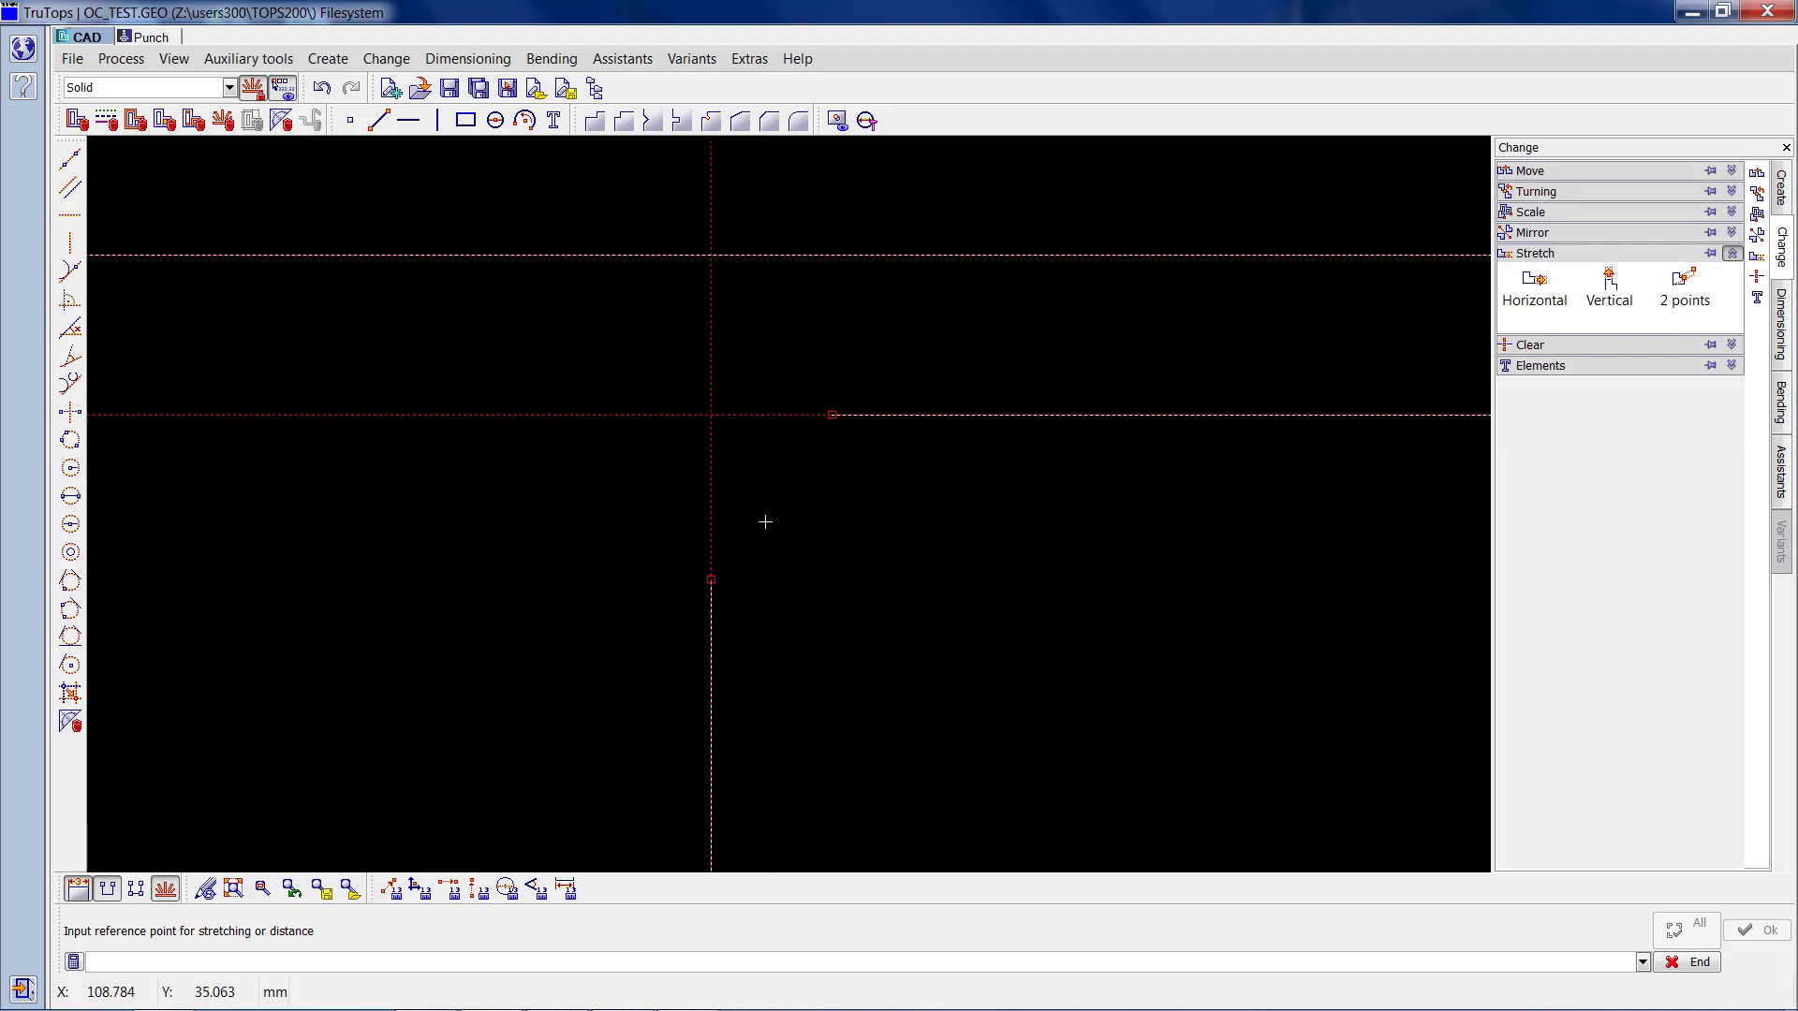
{"action": "left_click", "coordinate": [711, 579]}
{"action": "left_click", "coordinate": [727, 413]}
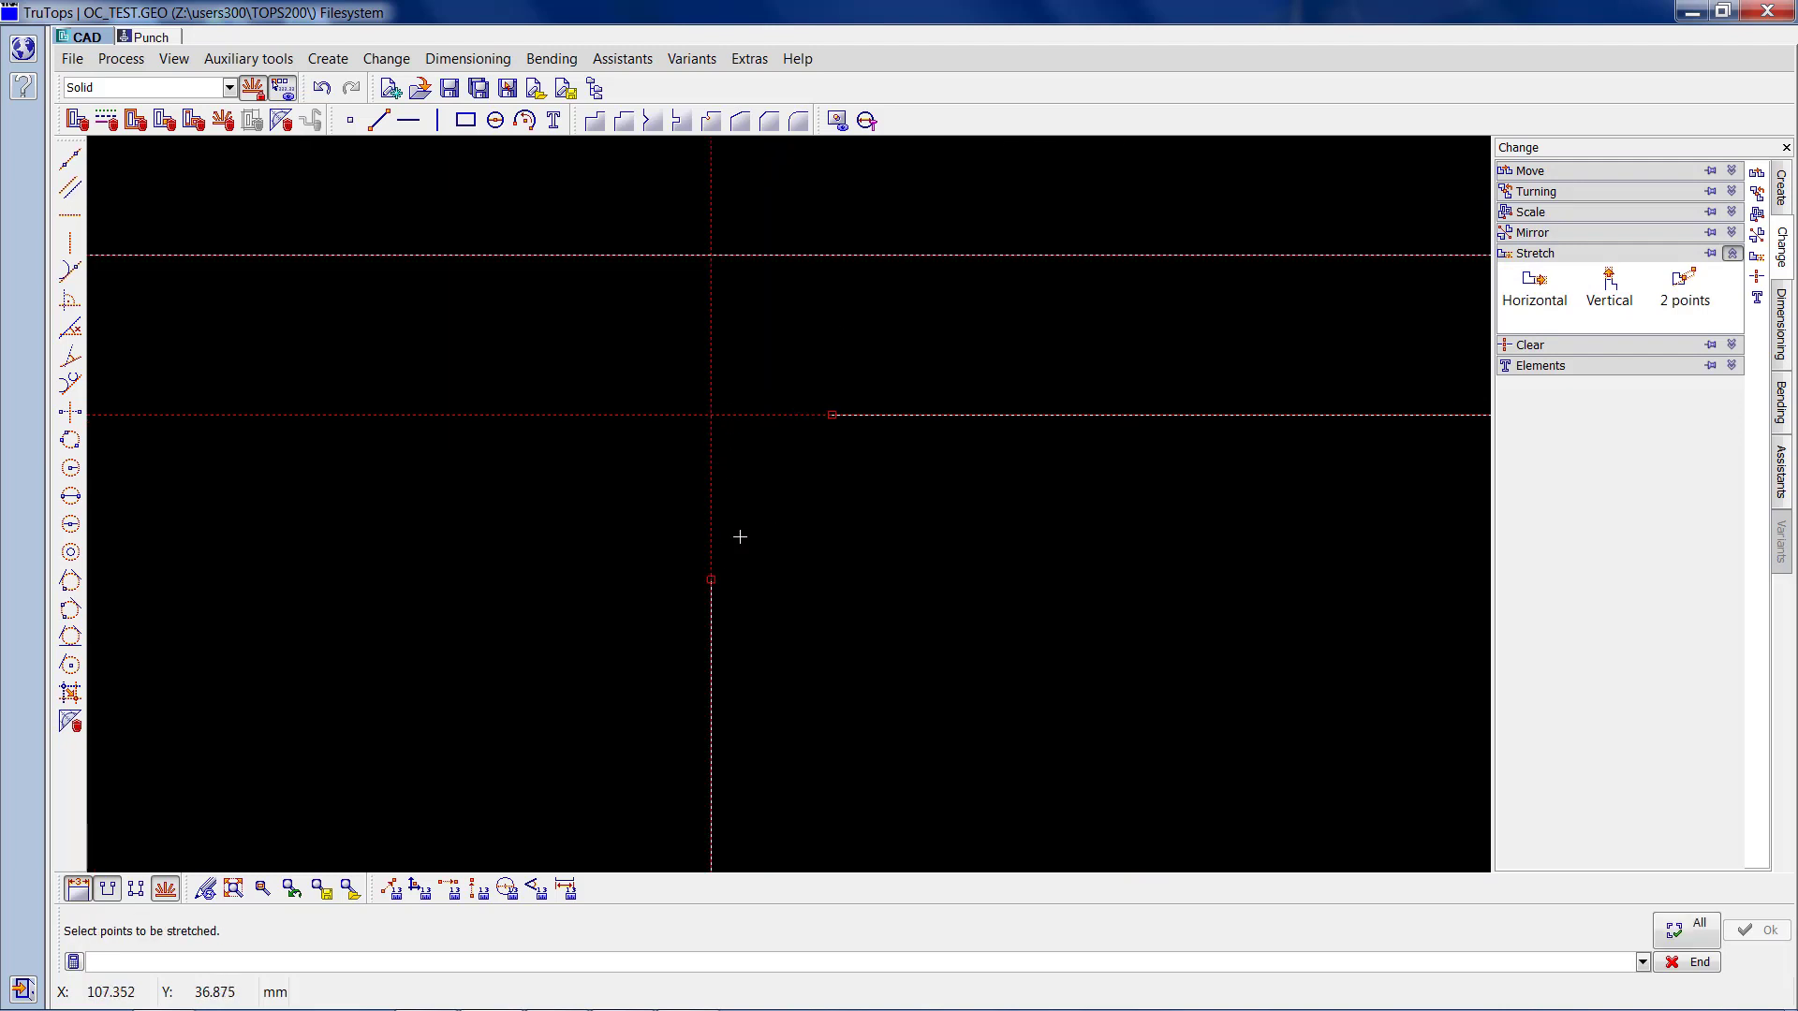
{"action": "left_click", "coordinate": [750, 590]}
{"action": "left_click", "coordinate": [662, 554]}
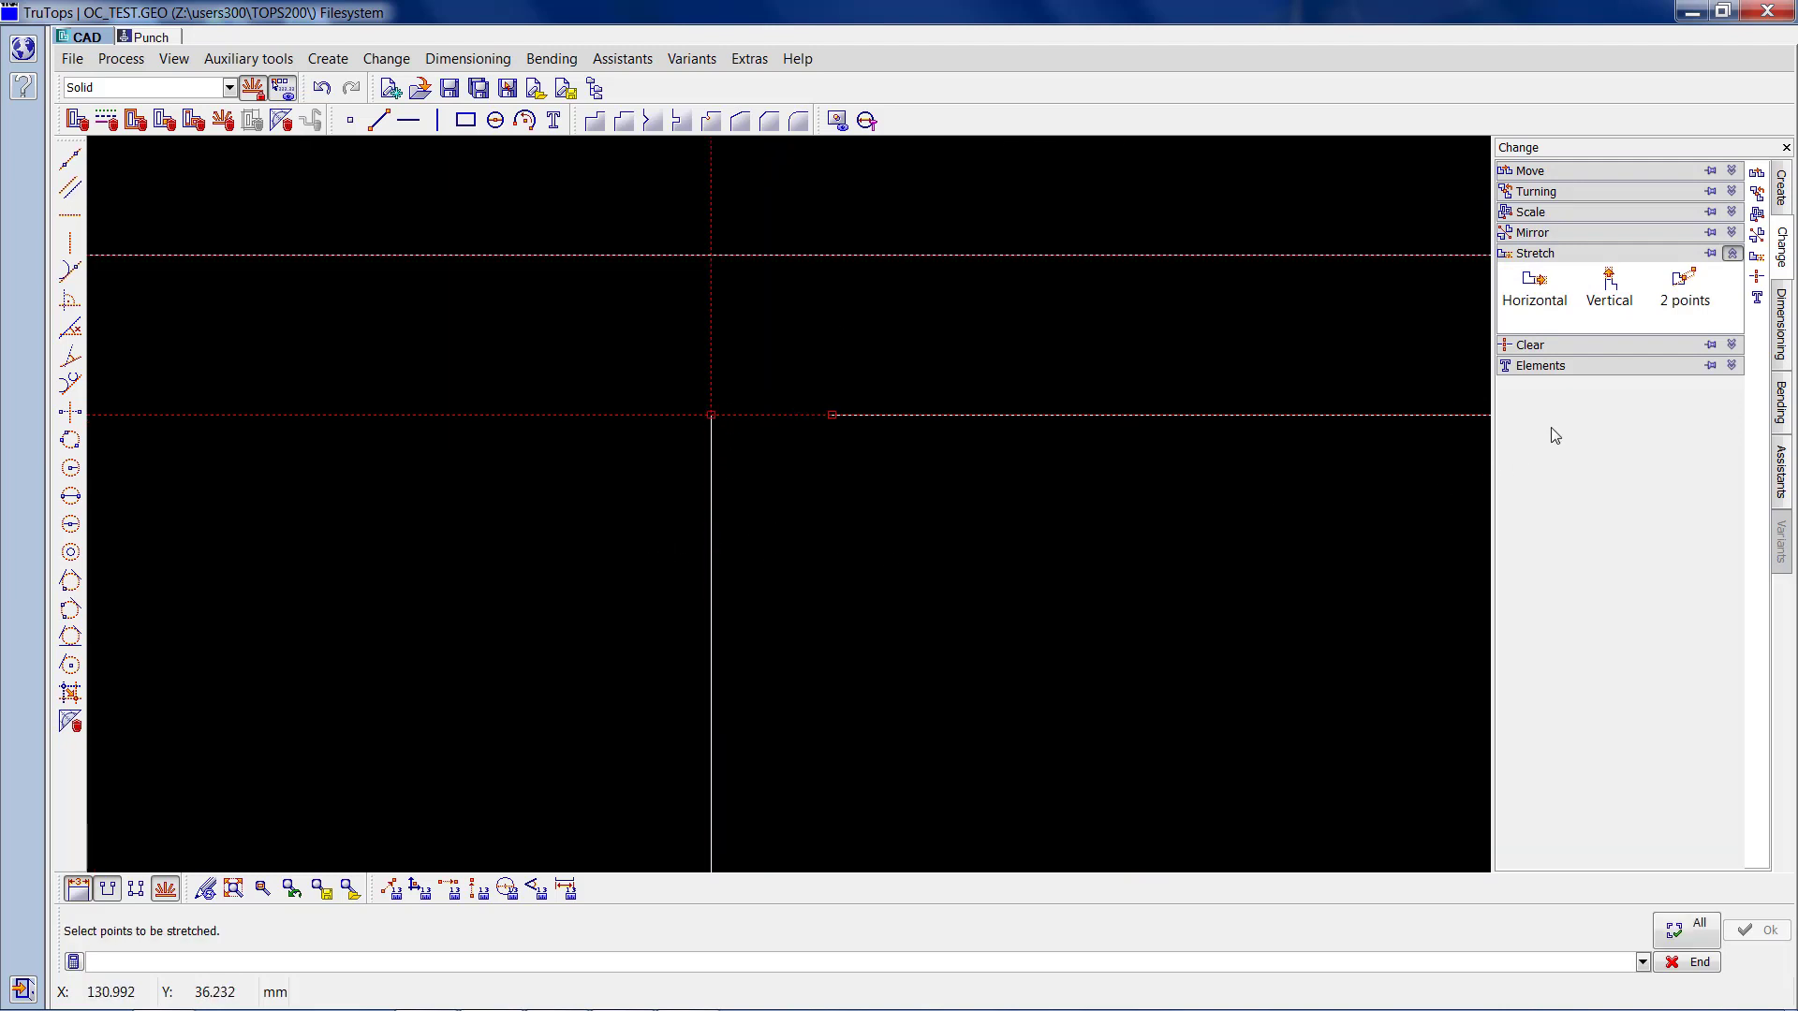
{"action": "left_click", "coordinate": [1549, 314]}
{"action": "left_click", "coordinate": [832, 413]}
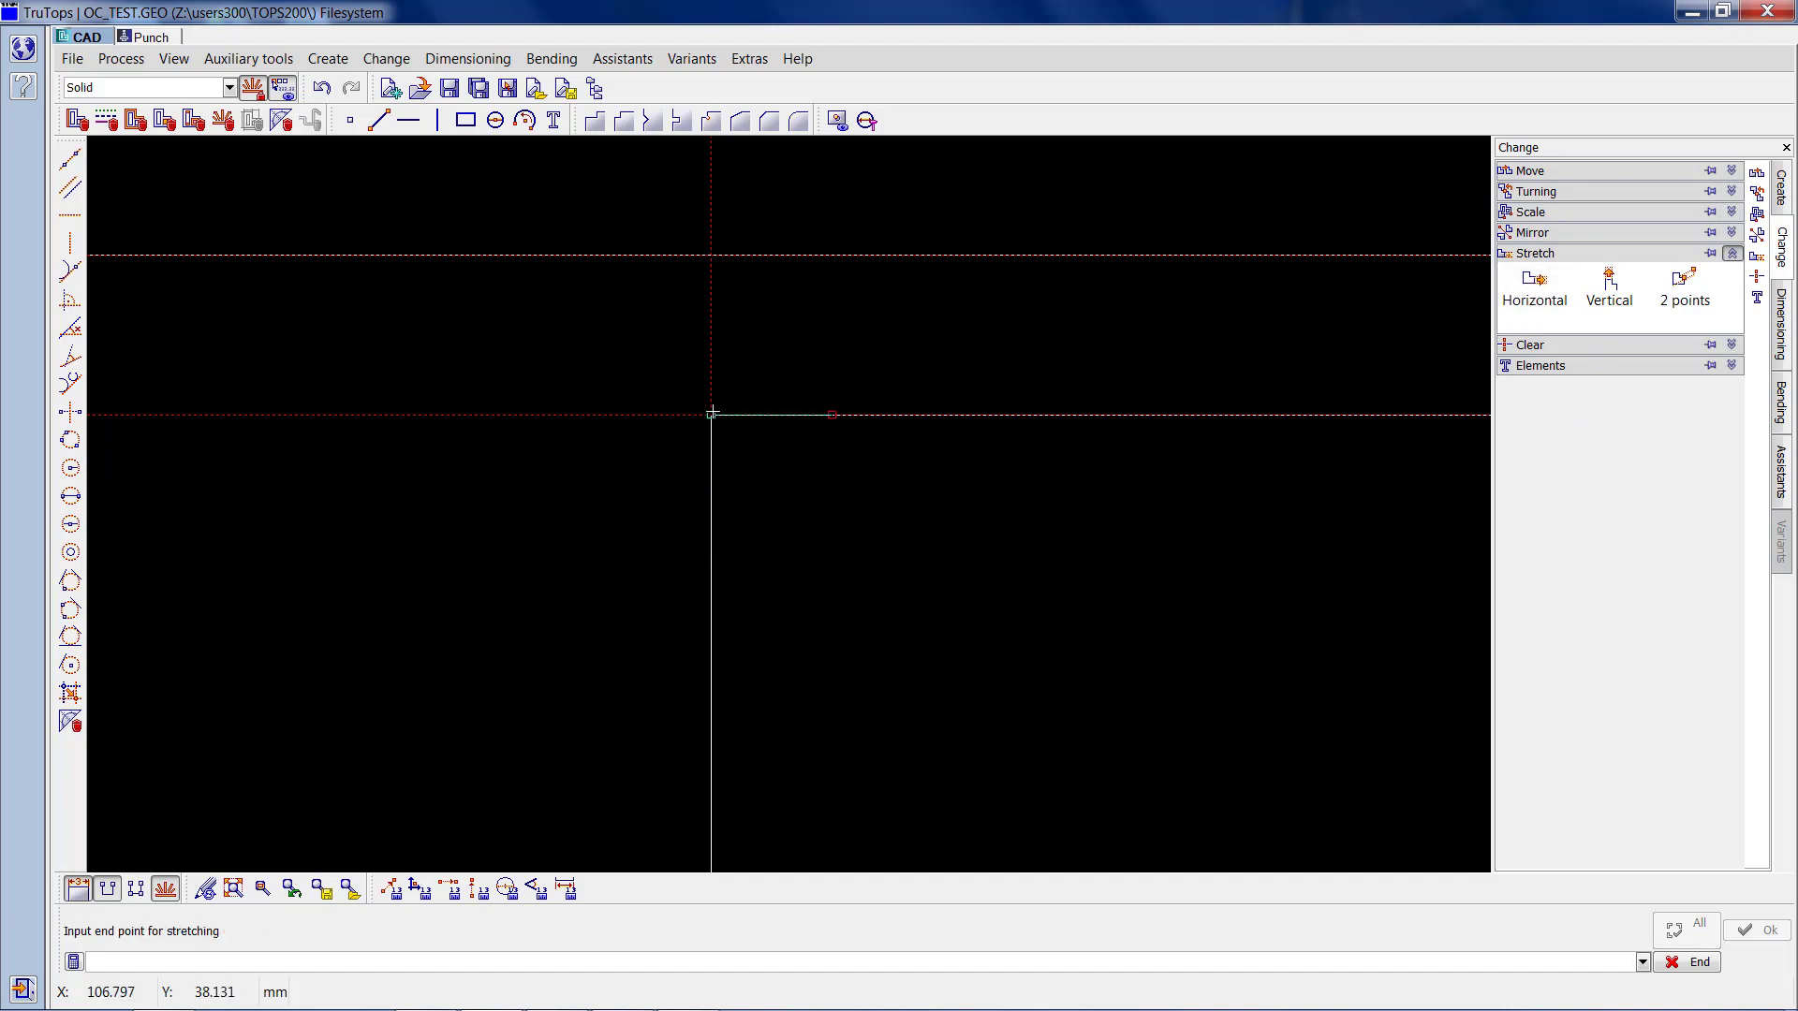
{"action": "left_click", "coordinate": [711, 415]}
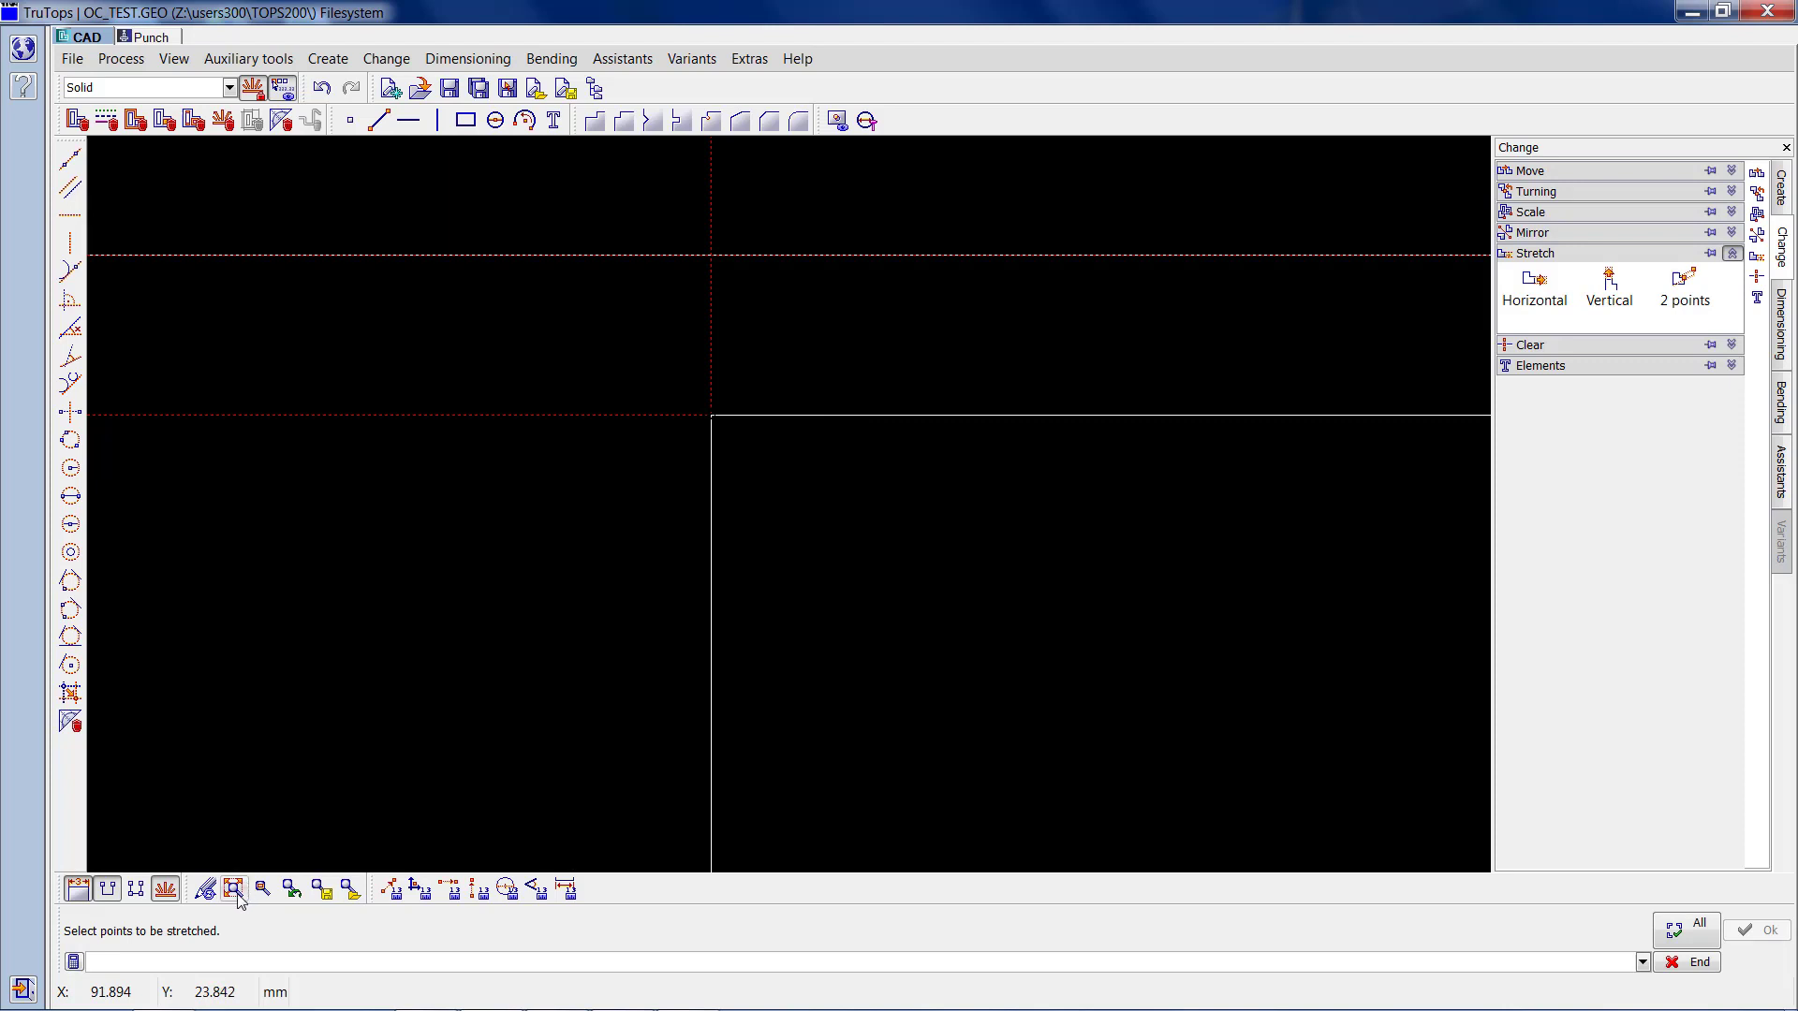
Stretch the horizontal and vertical line ends to meet at the second open corner.
{"action": "middle_click_drag", "start_coordinate": [302, 655], "coordinate": [879, 787]}
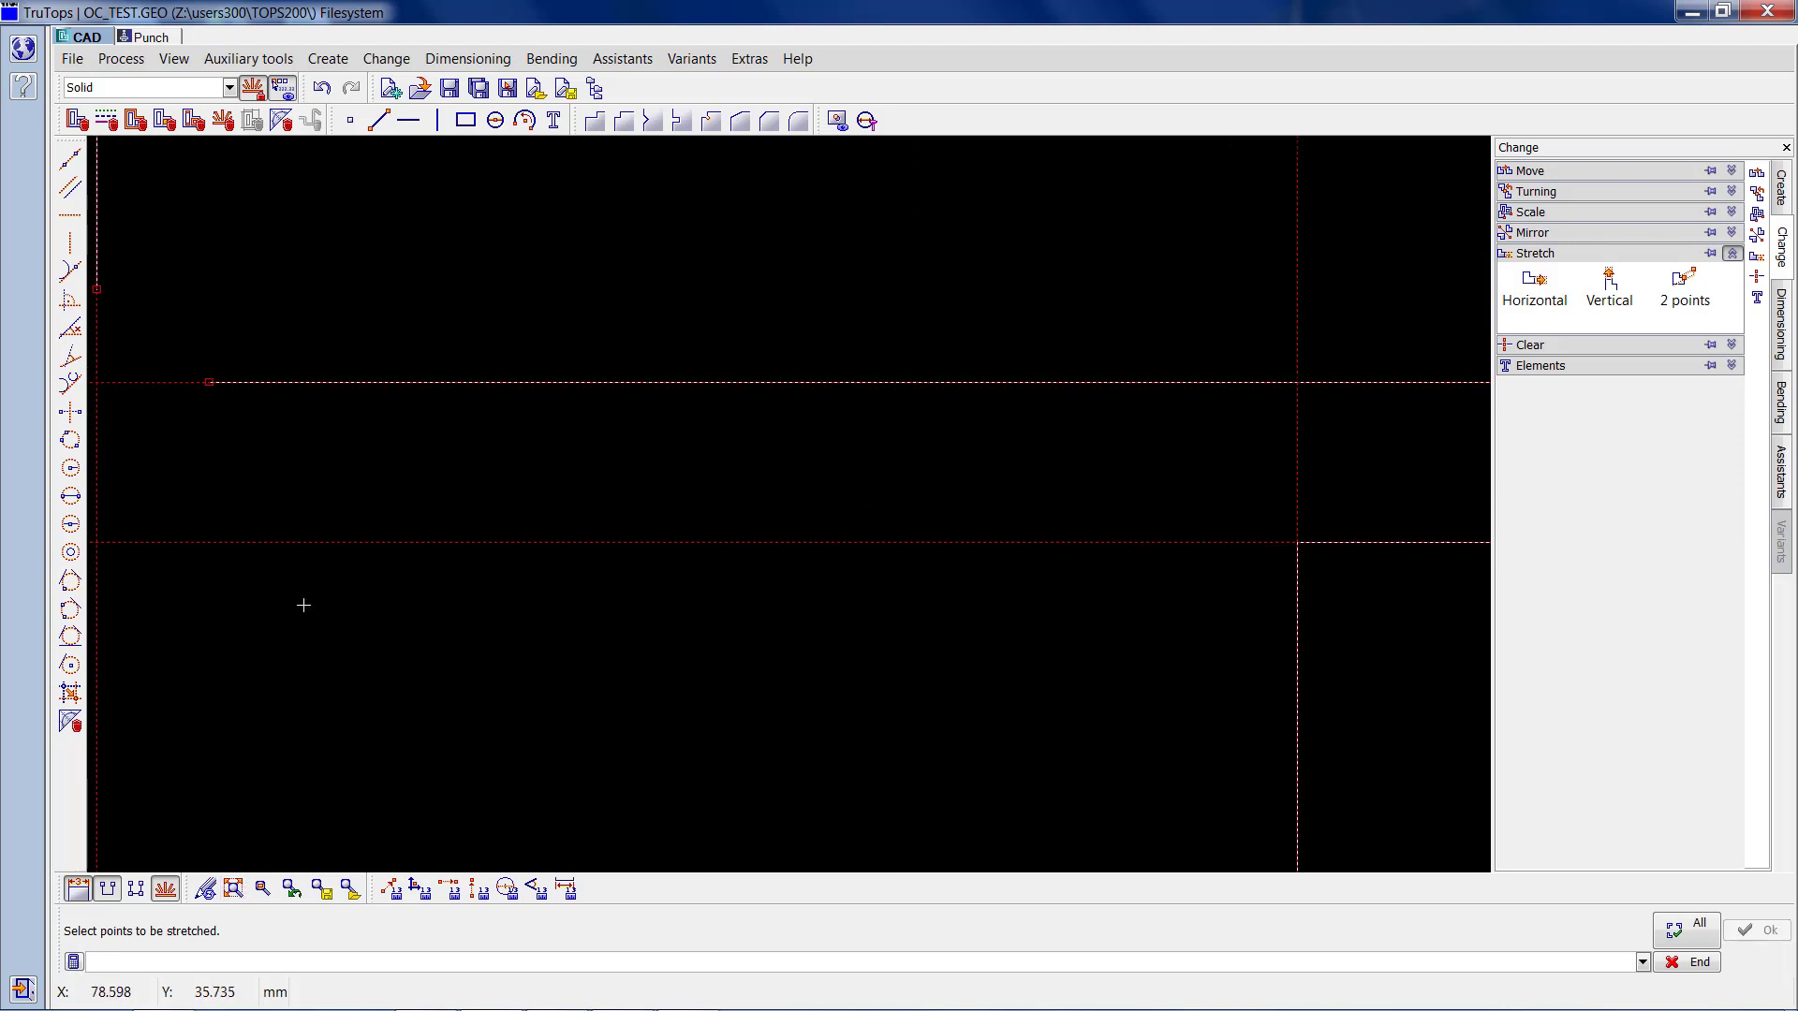
{"action": "mouse_move", "coordinate": [301, 602]}
{"action": "middle_mouse_down"}
{"action": "mouse_move", "coordinate": [879, 790]}
{"action": "mouse_move", "coordinate": [1035, 776]}
{"action": "middle_mouse_up"}
{"action": "left_click", "coordinate": [1534, 285]}
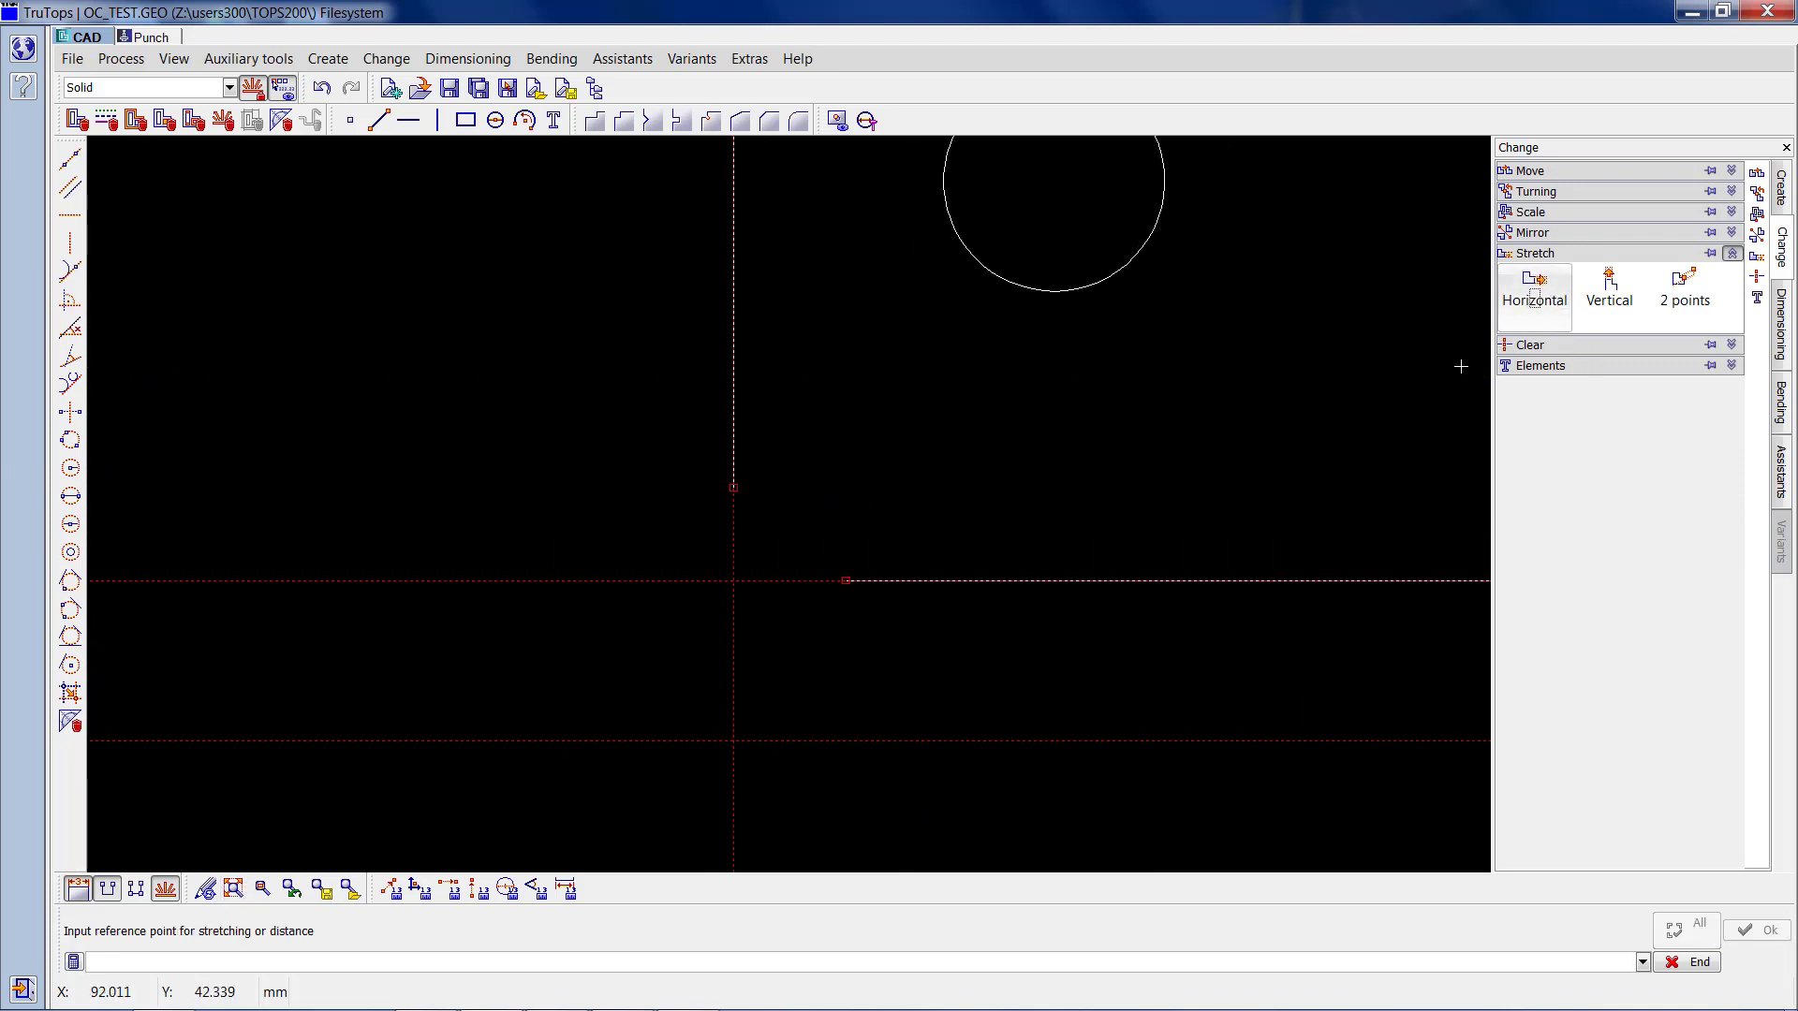
{"action": "left_click", "coordinate": [845, 580]}
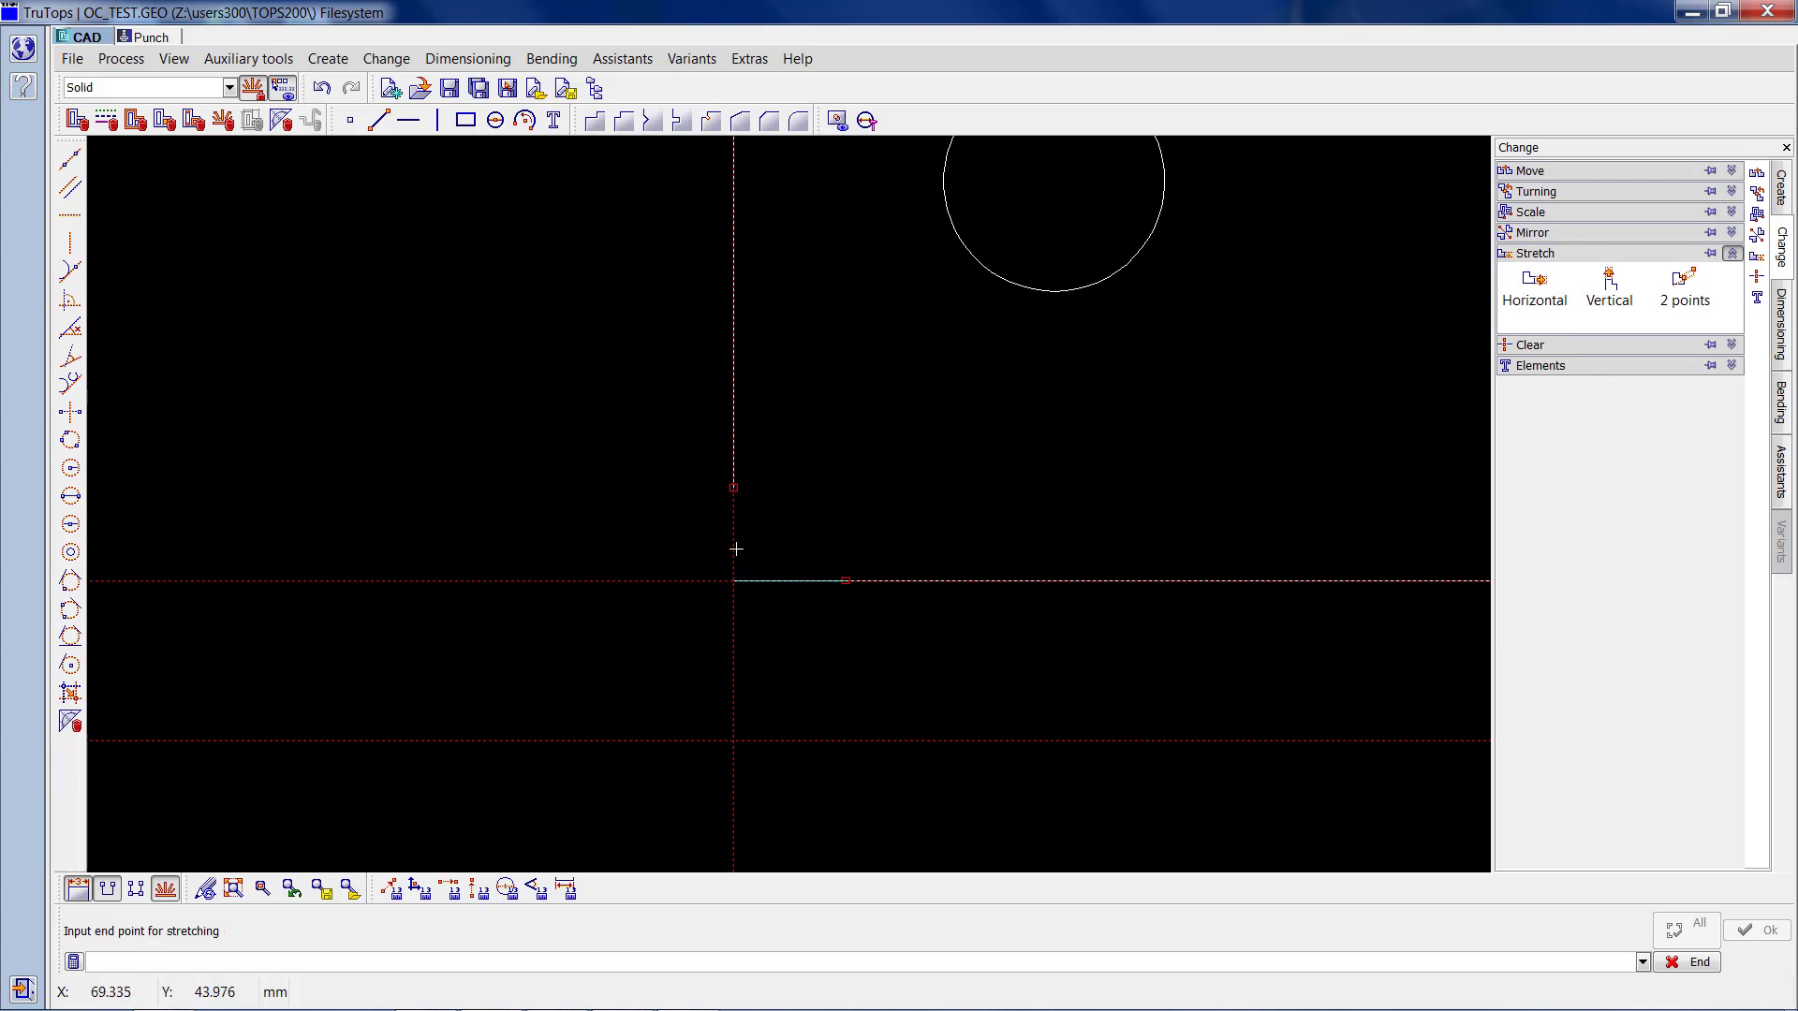
{"action": "left_click", "coordinate": [822, 621]}
{"action": "left_click", "coordinate": [842, 595]}
{"action": "left_click", "coordinate": [821, 550]}
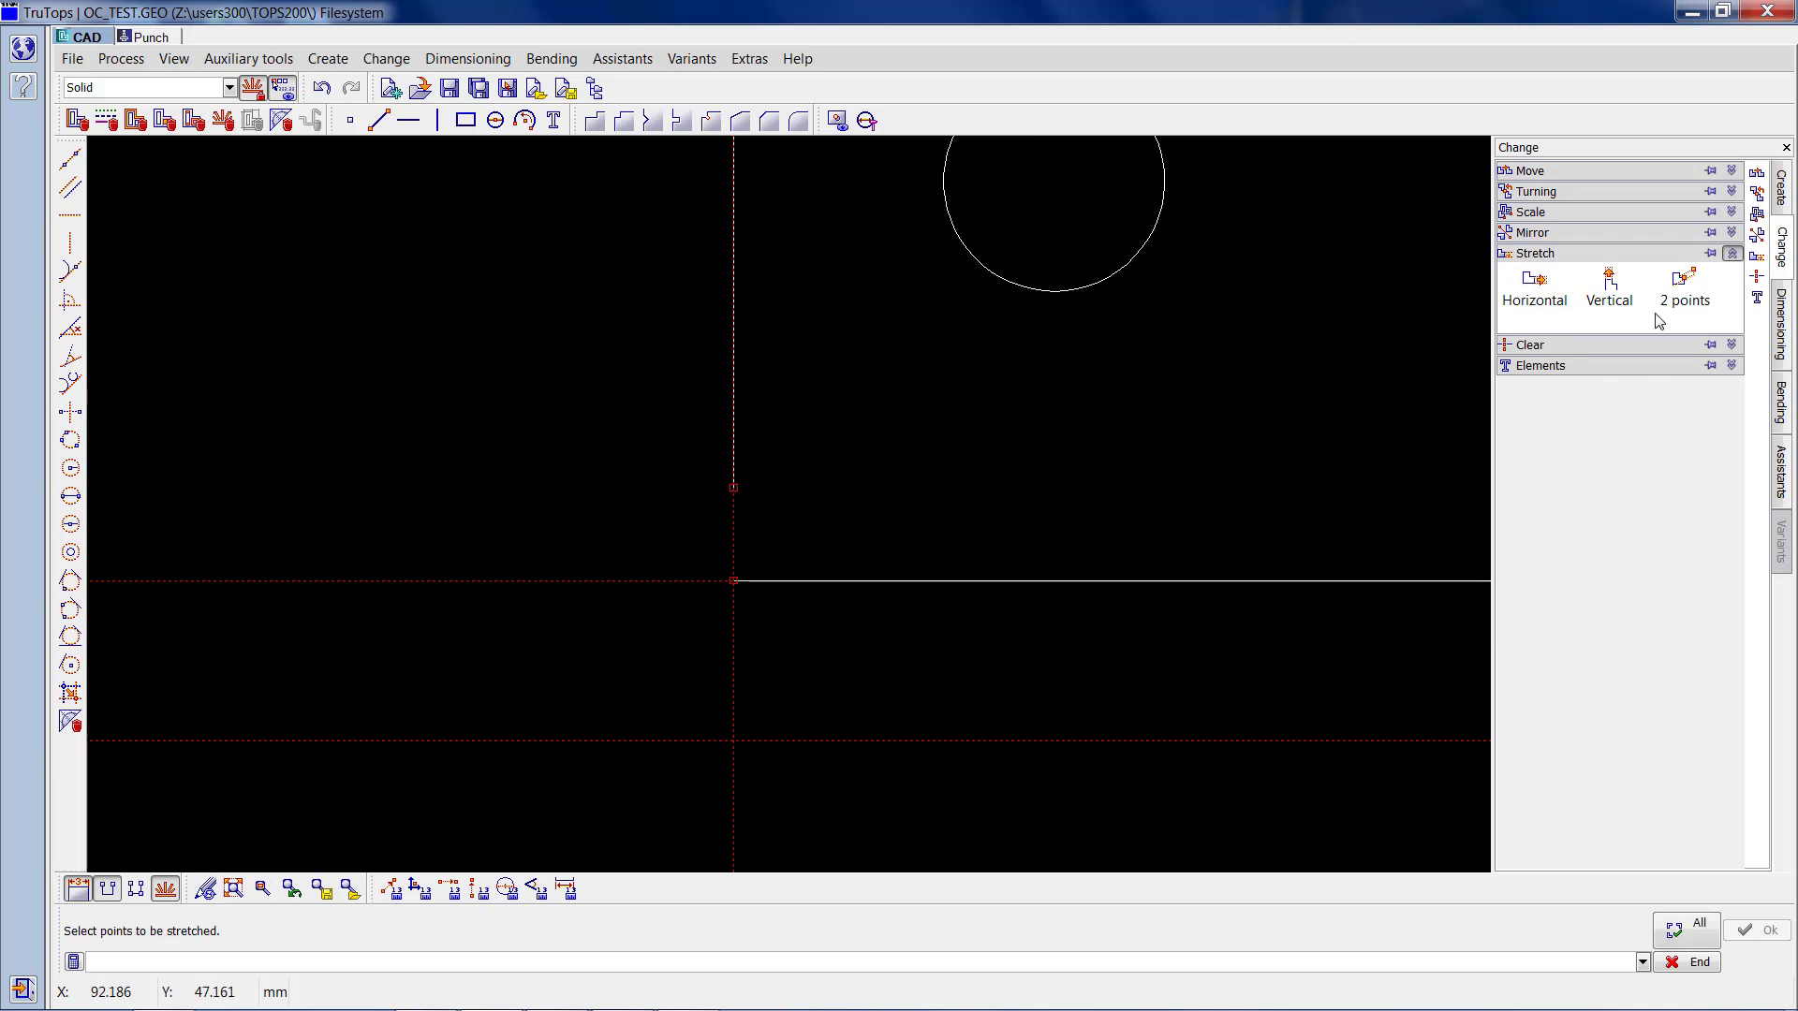
{"action": "left_click", "coordinate": [1608, 285]}
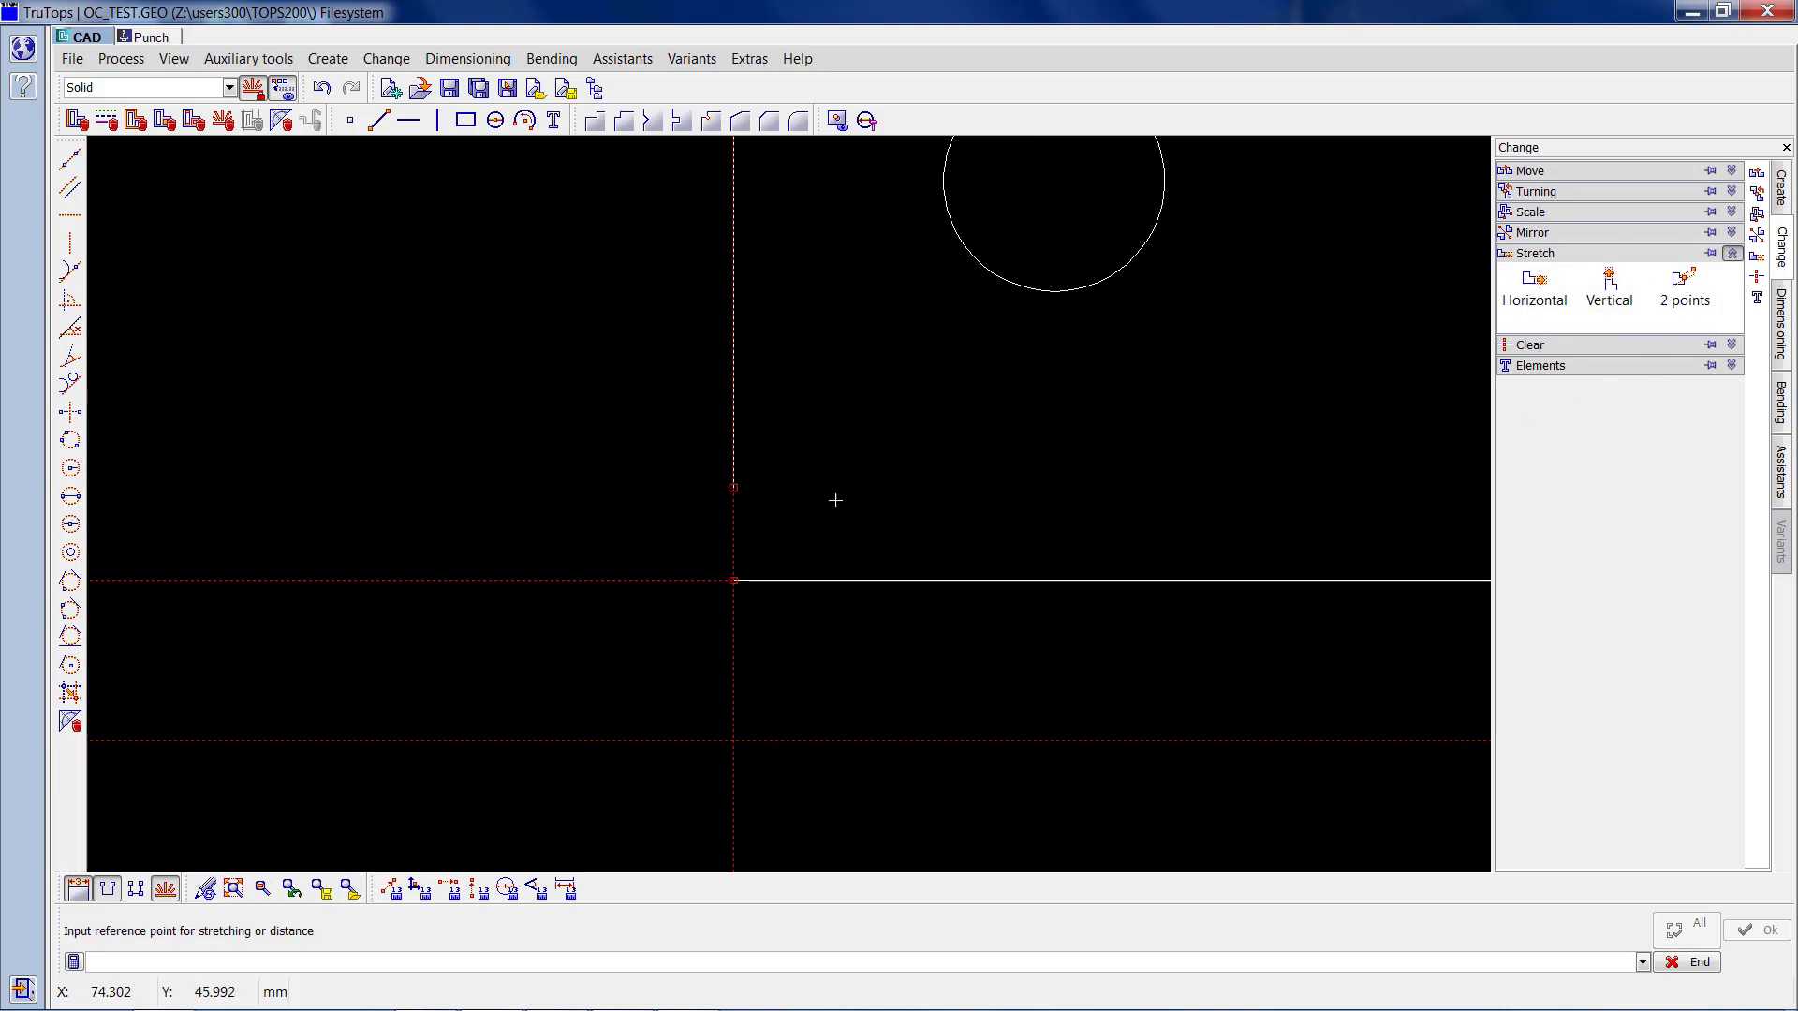
{"action": "left_click", "coordinate": [735, 487]}
{"action": "left_click", "coordinate": [733, 580]}
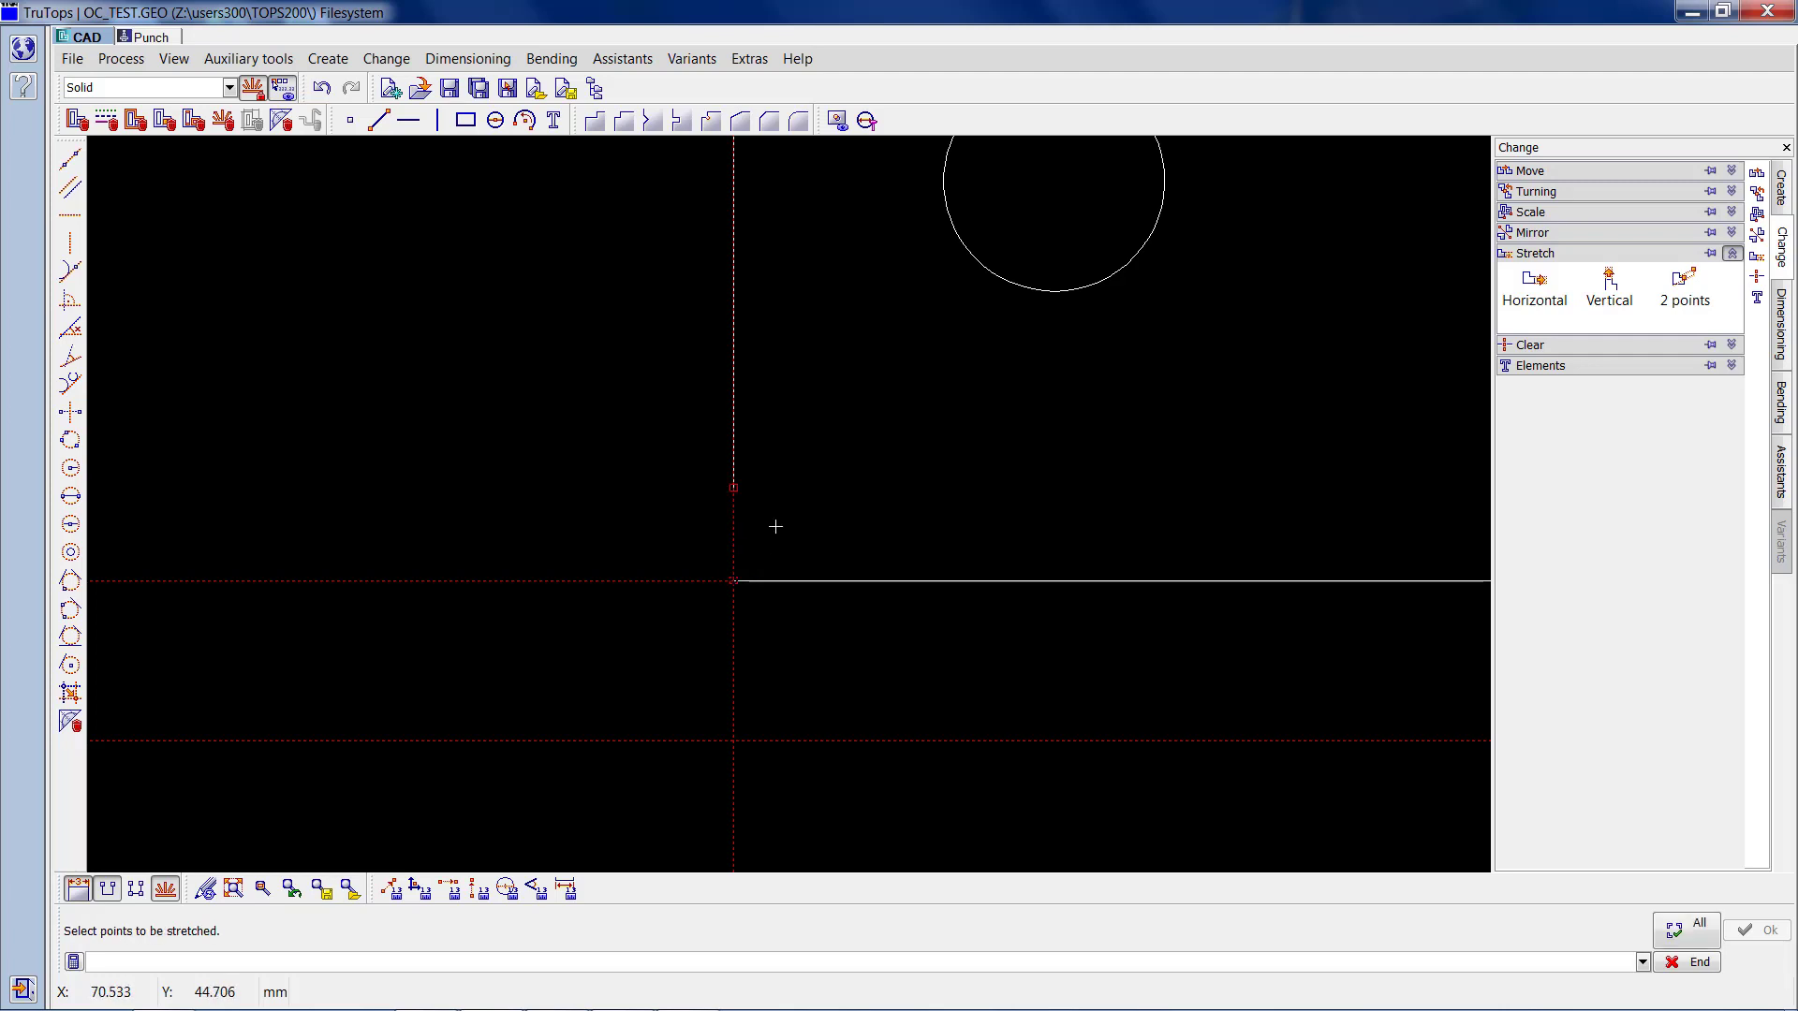
{"action": "left_click_drag", "start_coordinate": [775, 526], "coordinate": [663, 463]}
Round the first closed corner with a 2 mm radius fillet.
{"action": "left_click", "coordinate": [1783, 192]}
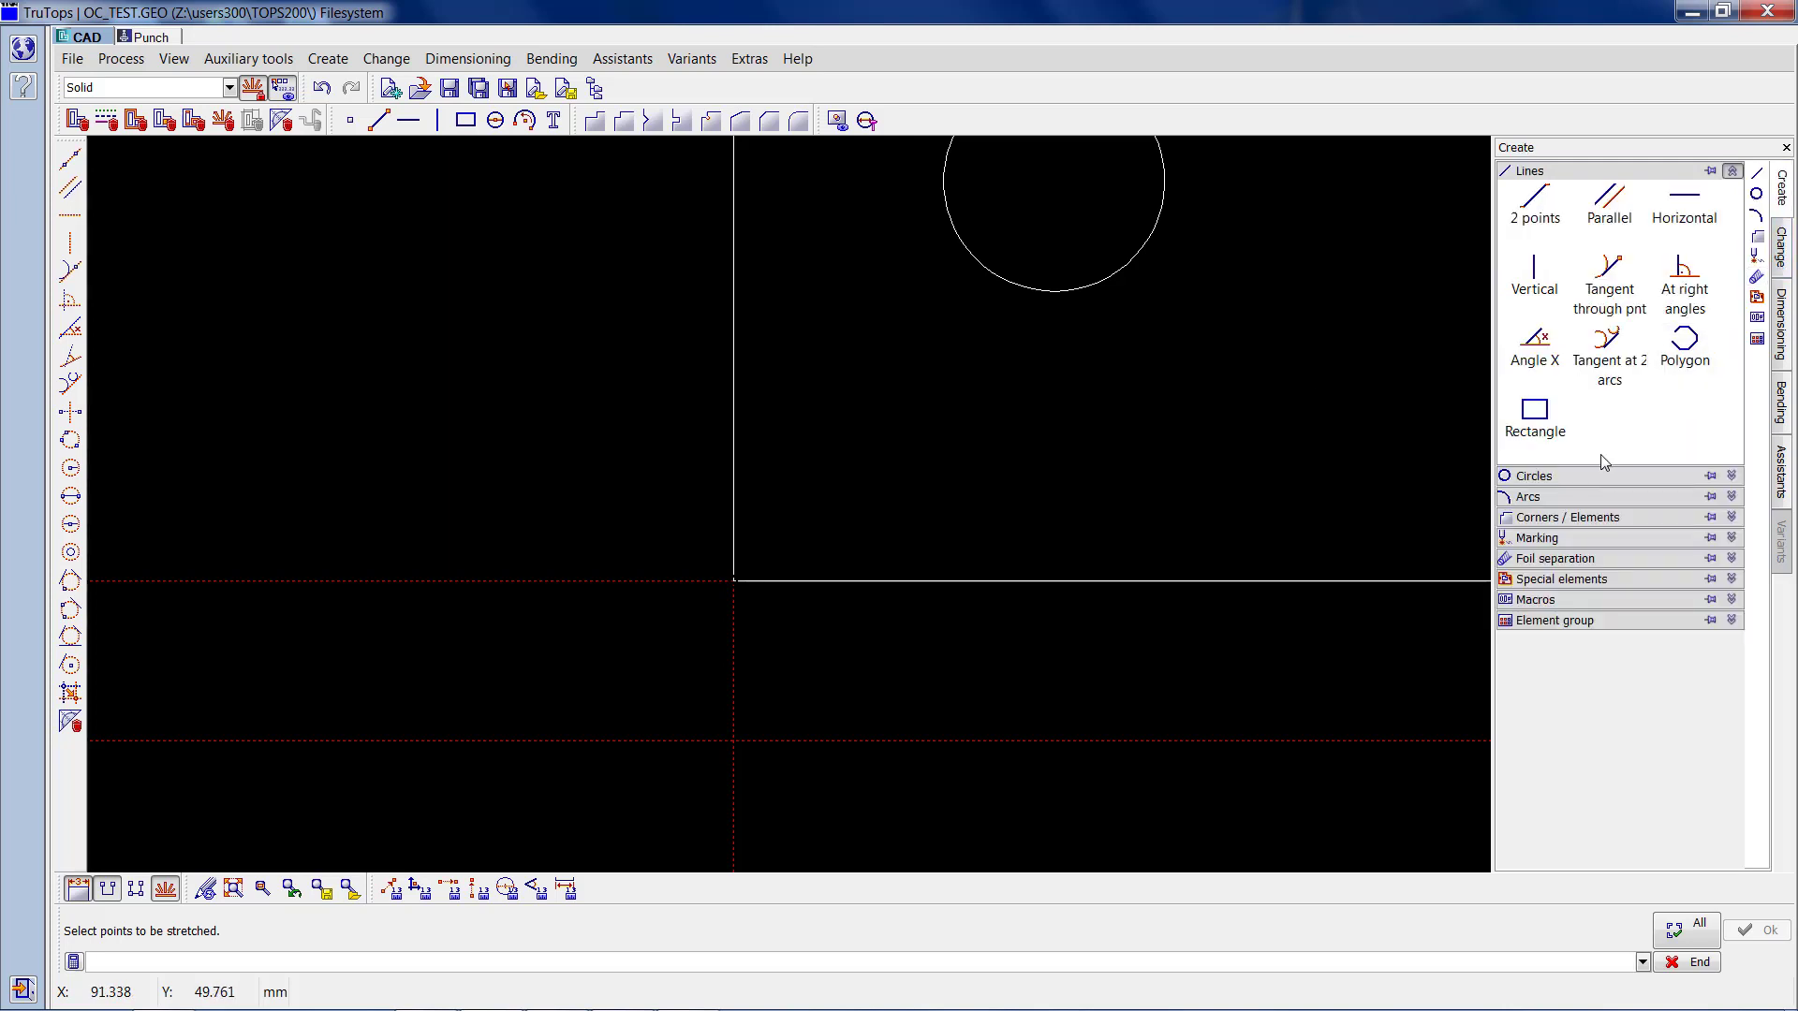
{"action": "left_click", "coordinate": [1591, 171]}
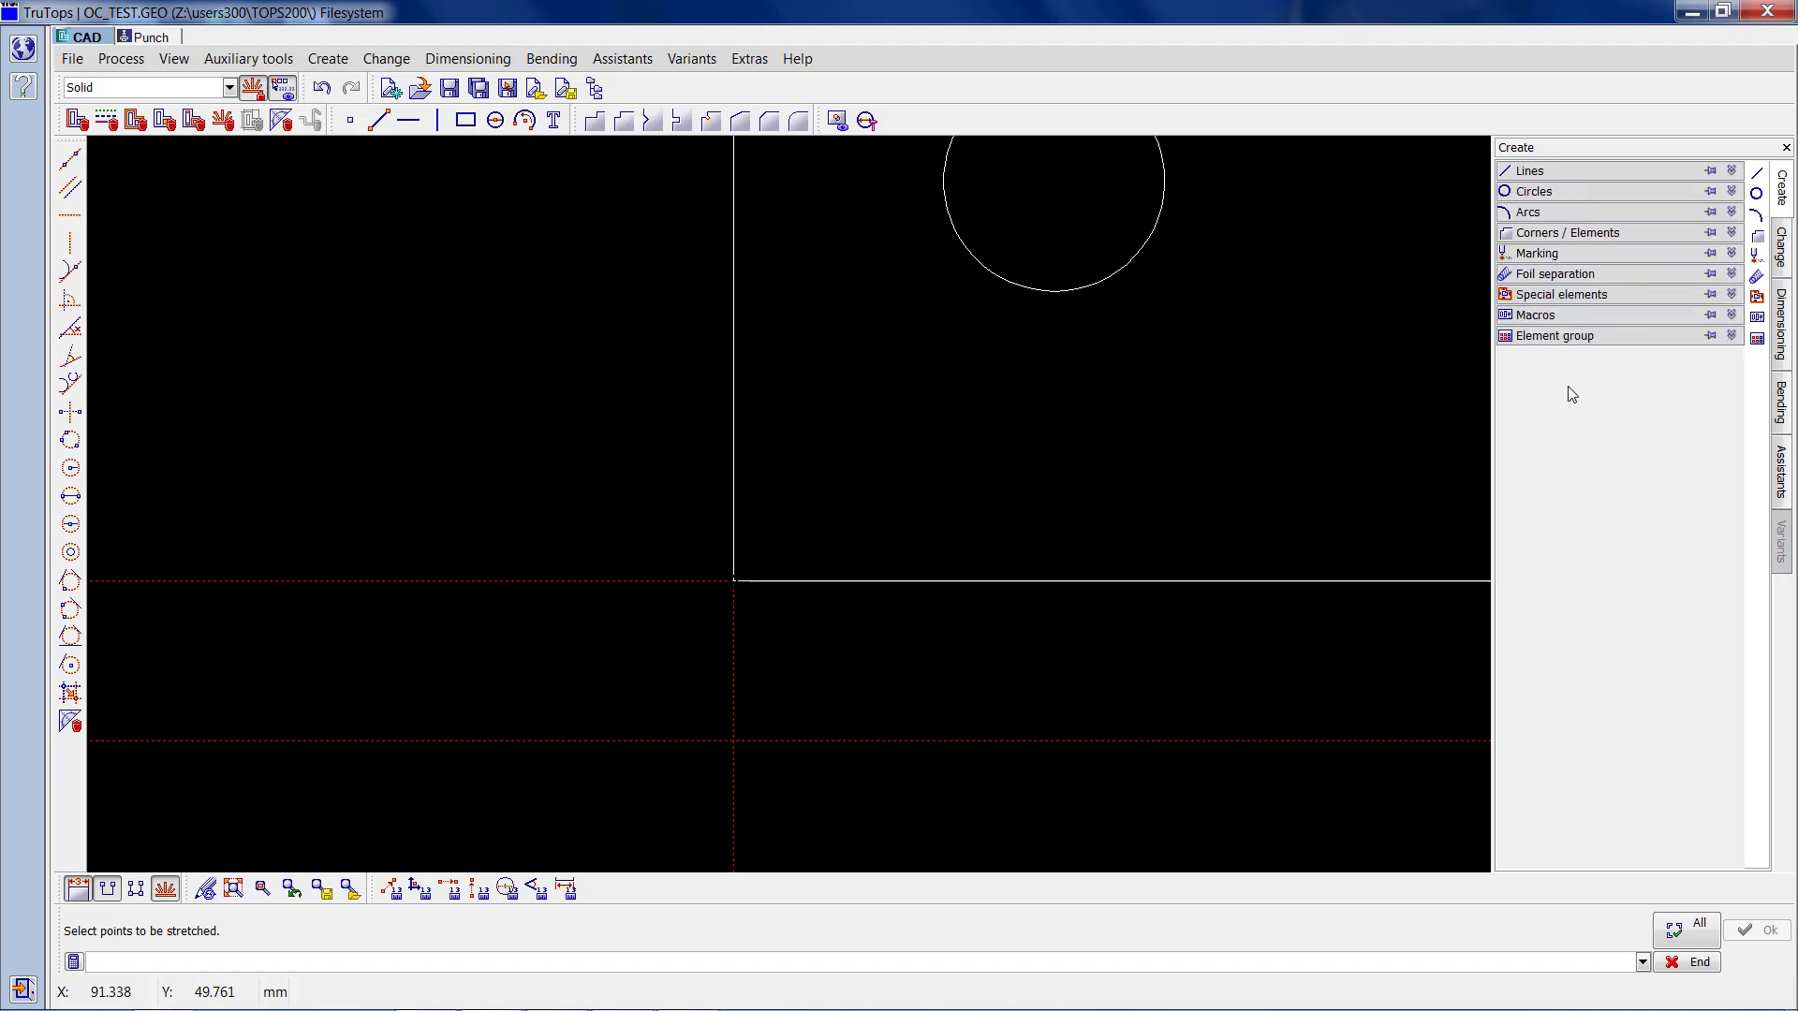
{"action": "left_click", "coordinate": [1539, 236]}
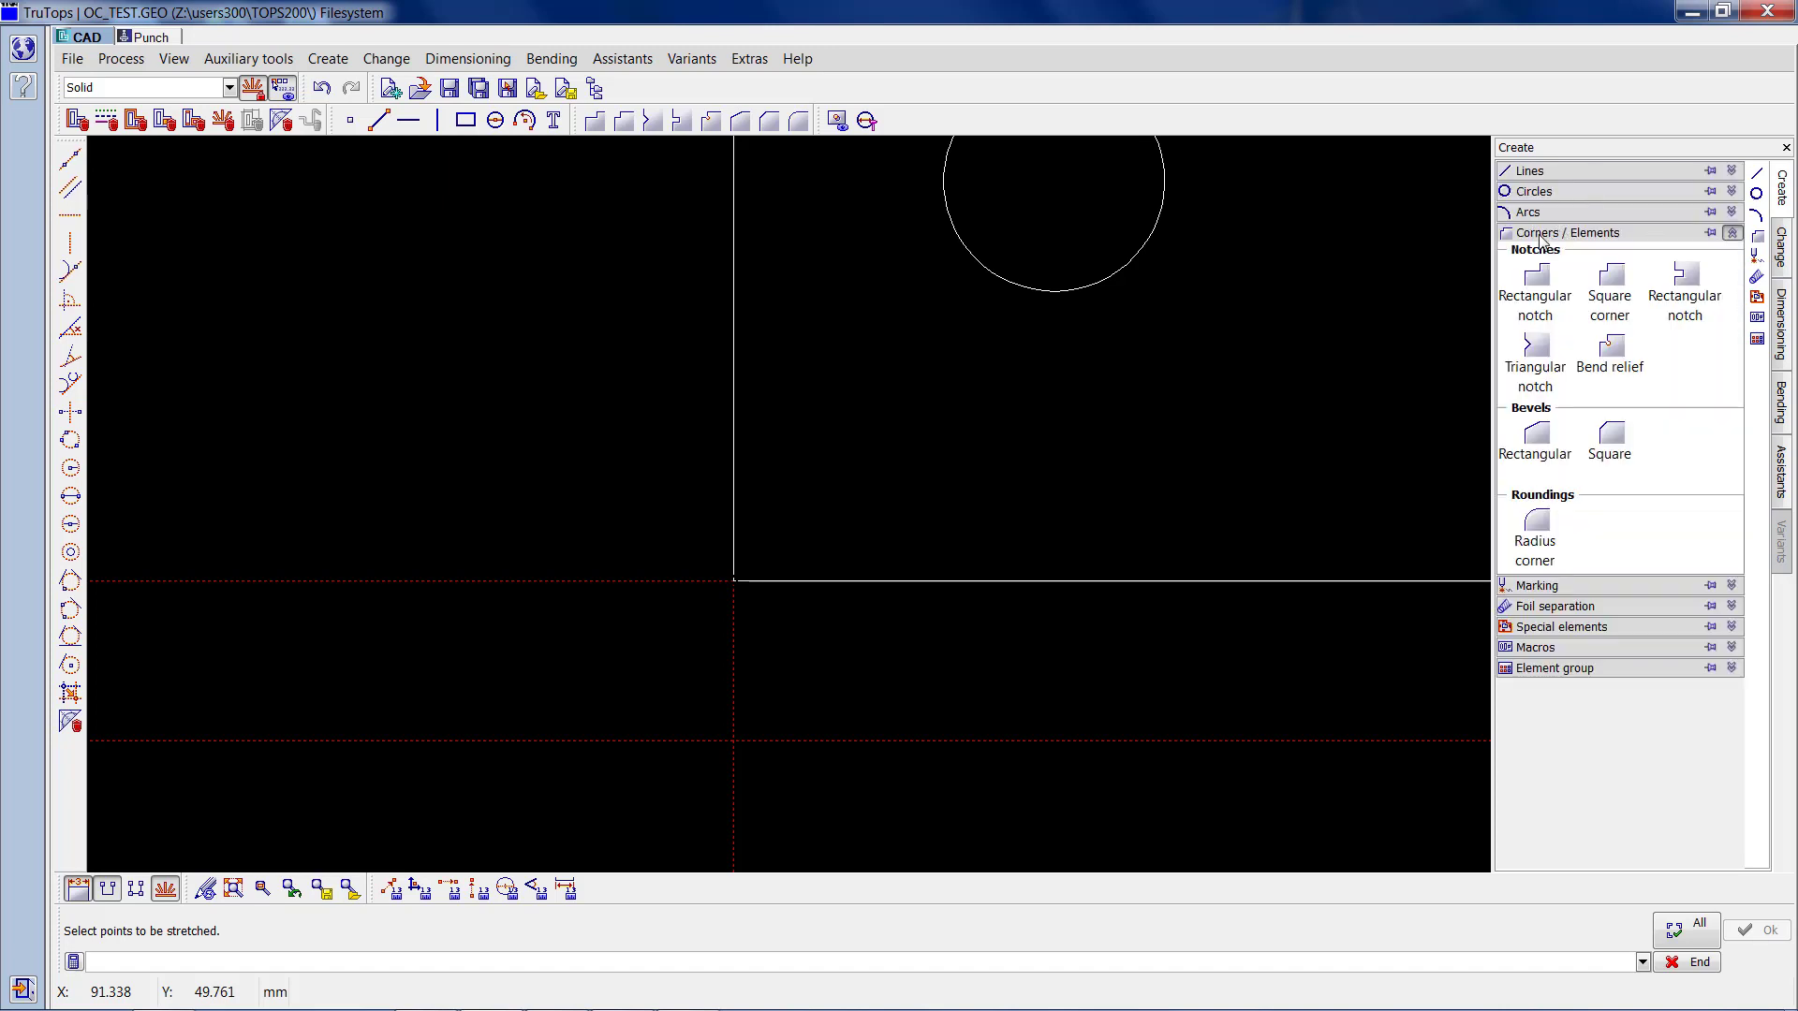
{"action": "left_click", "coordinate": [1540, 536]}
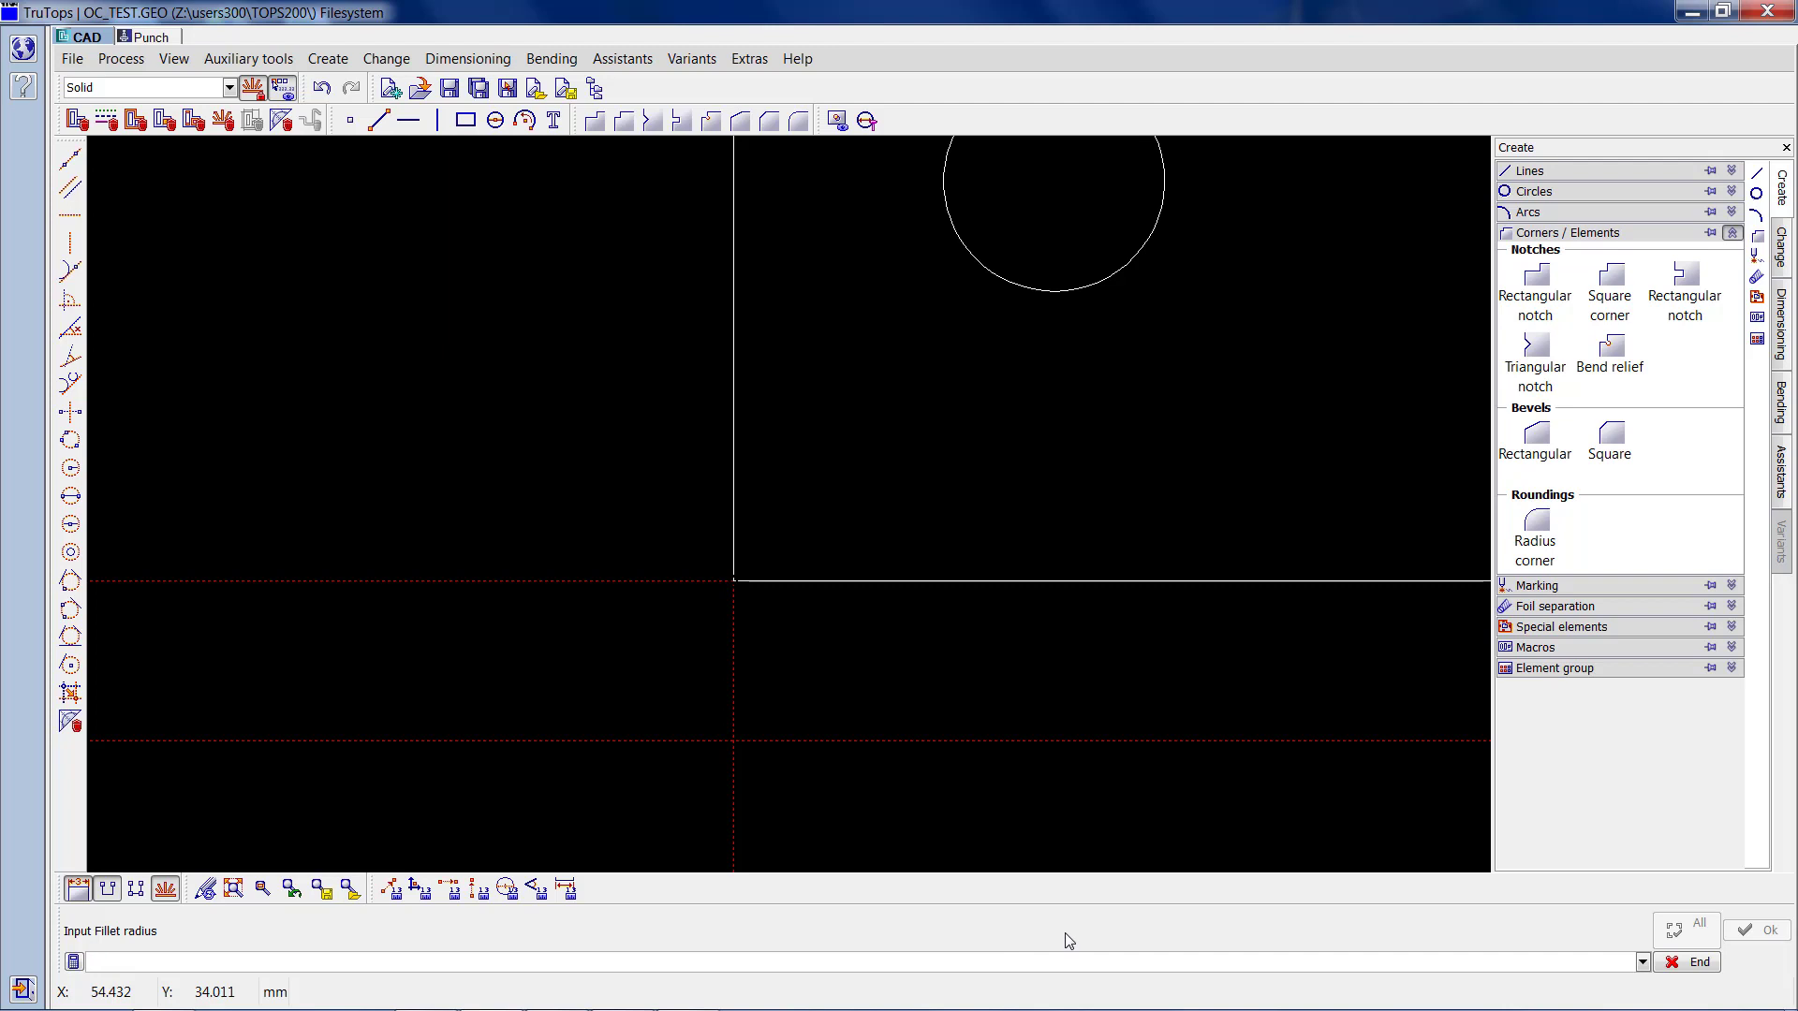
{"action": "key", "text": "Return"}
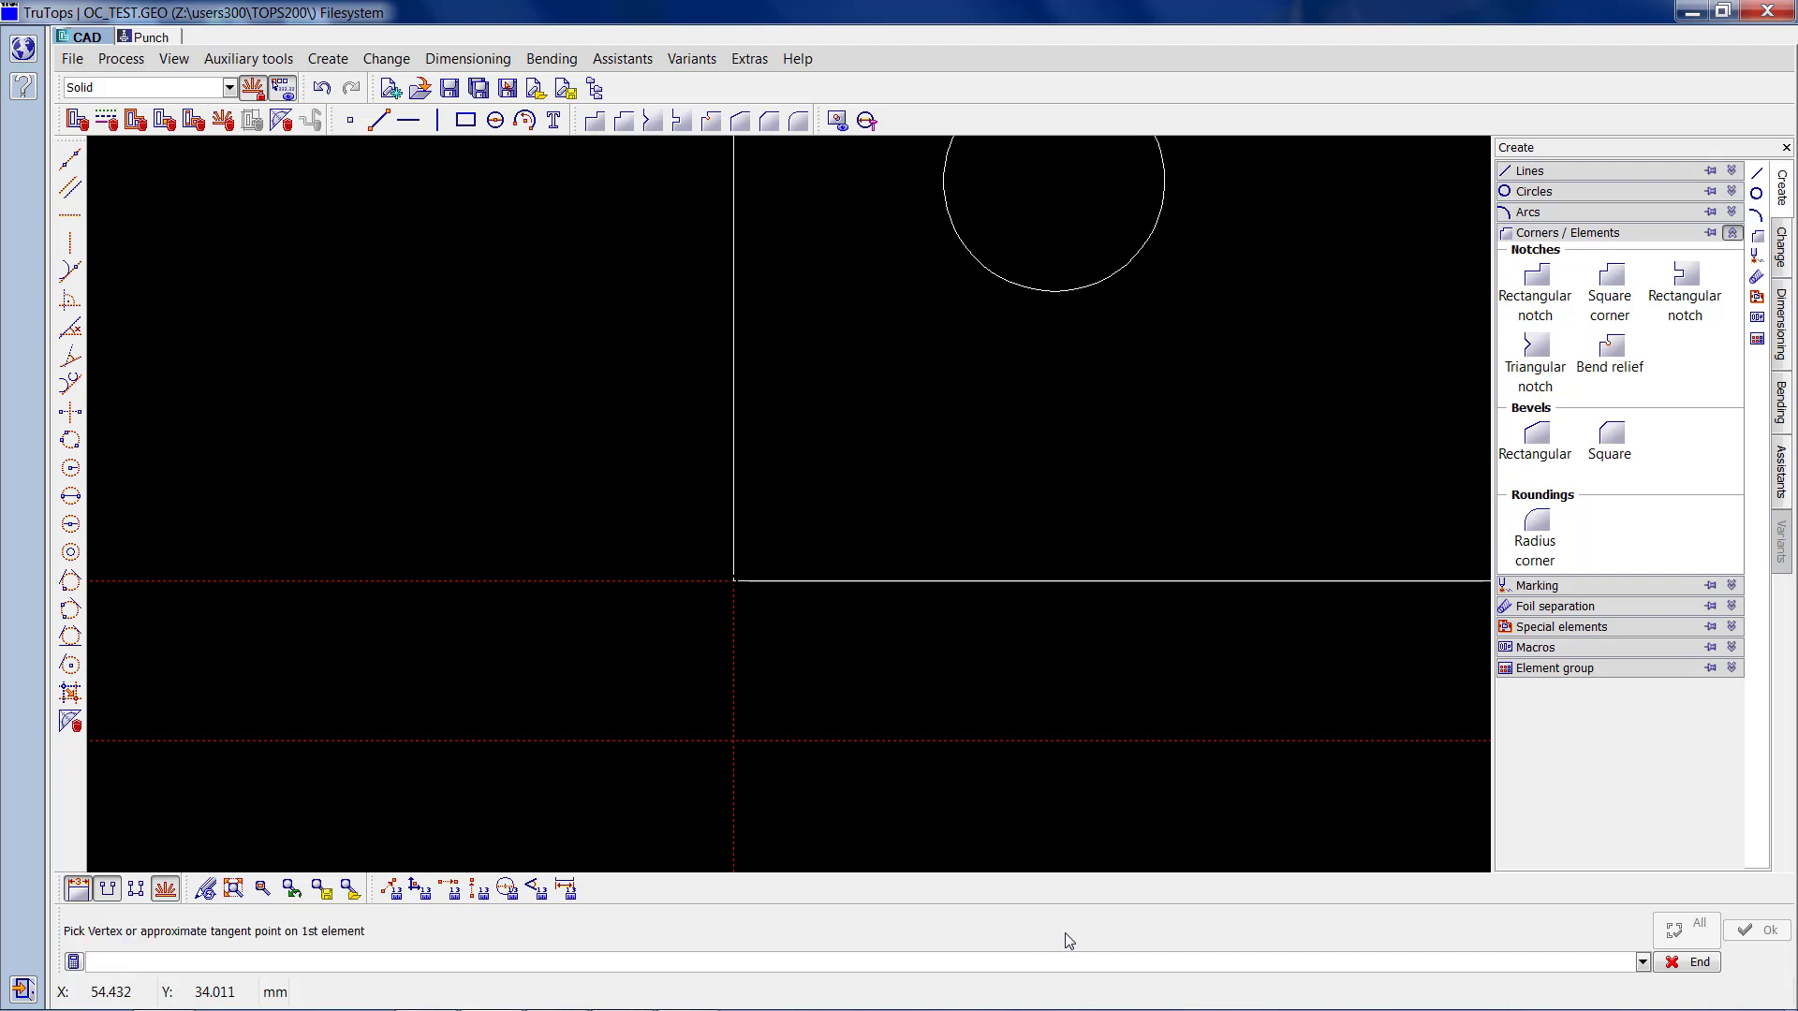
{"action": "left_click", "coordinate": [764, 580]}
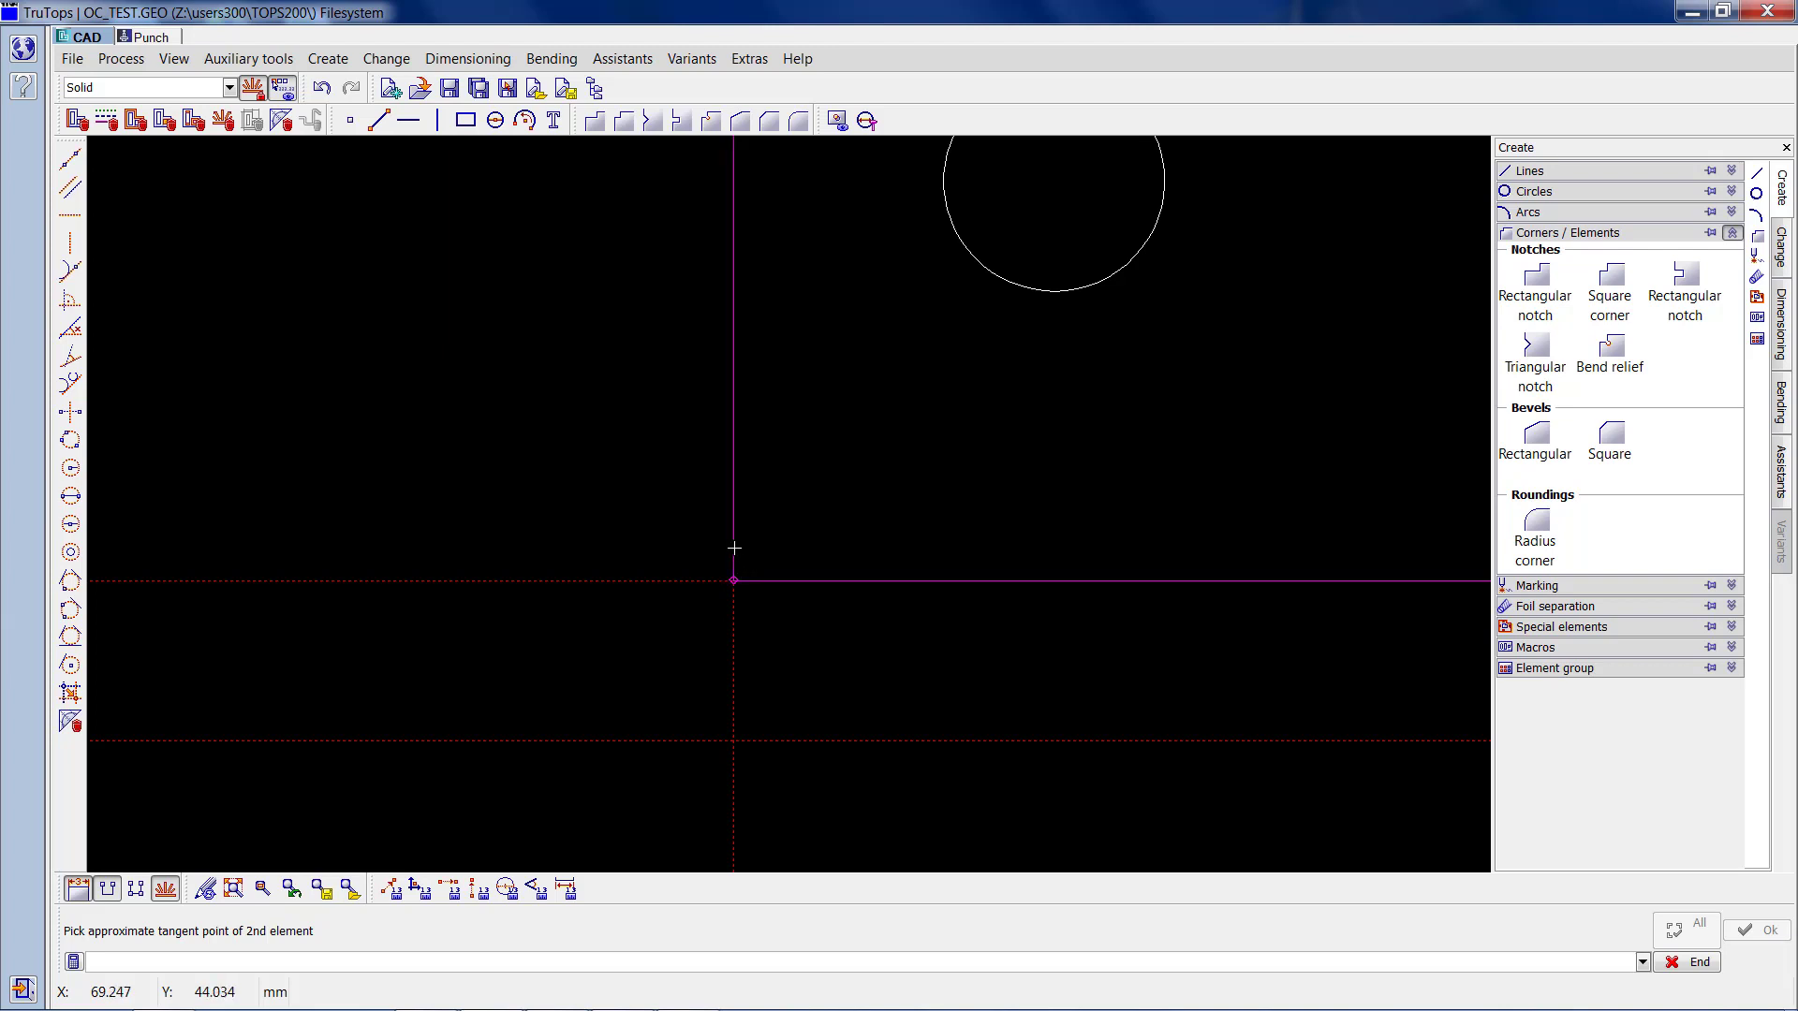
{"action": "left_click", "coordinate": [734, 548]}
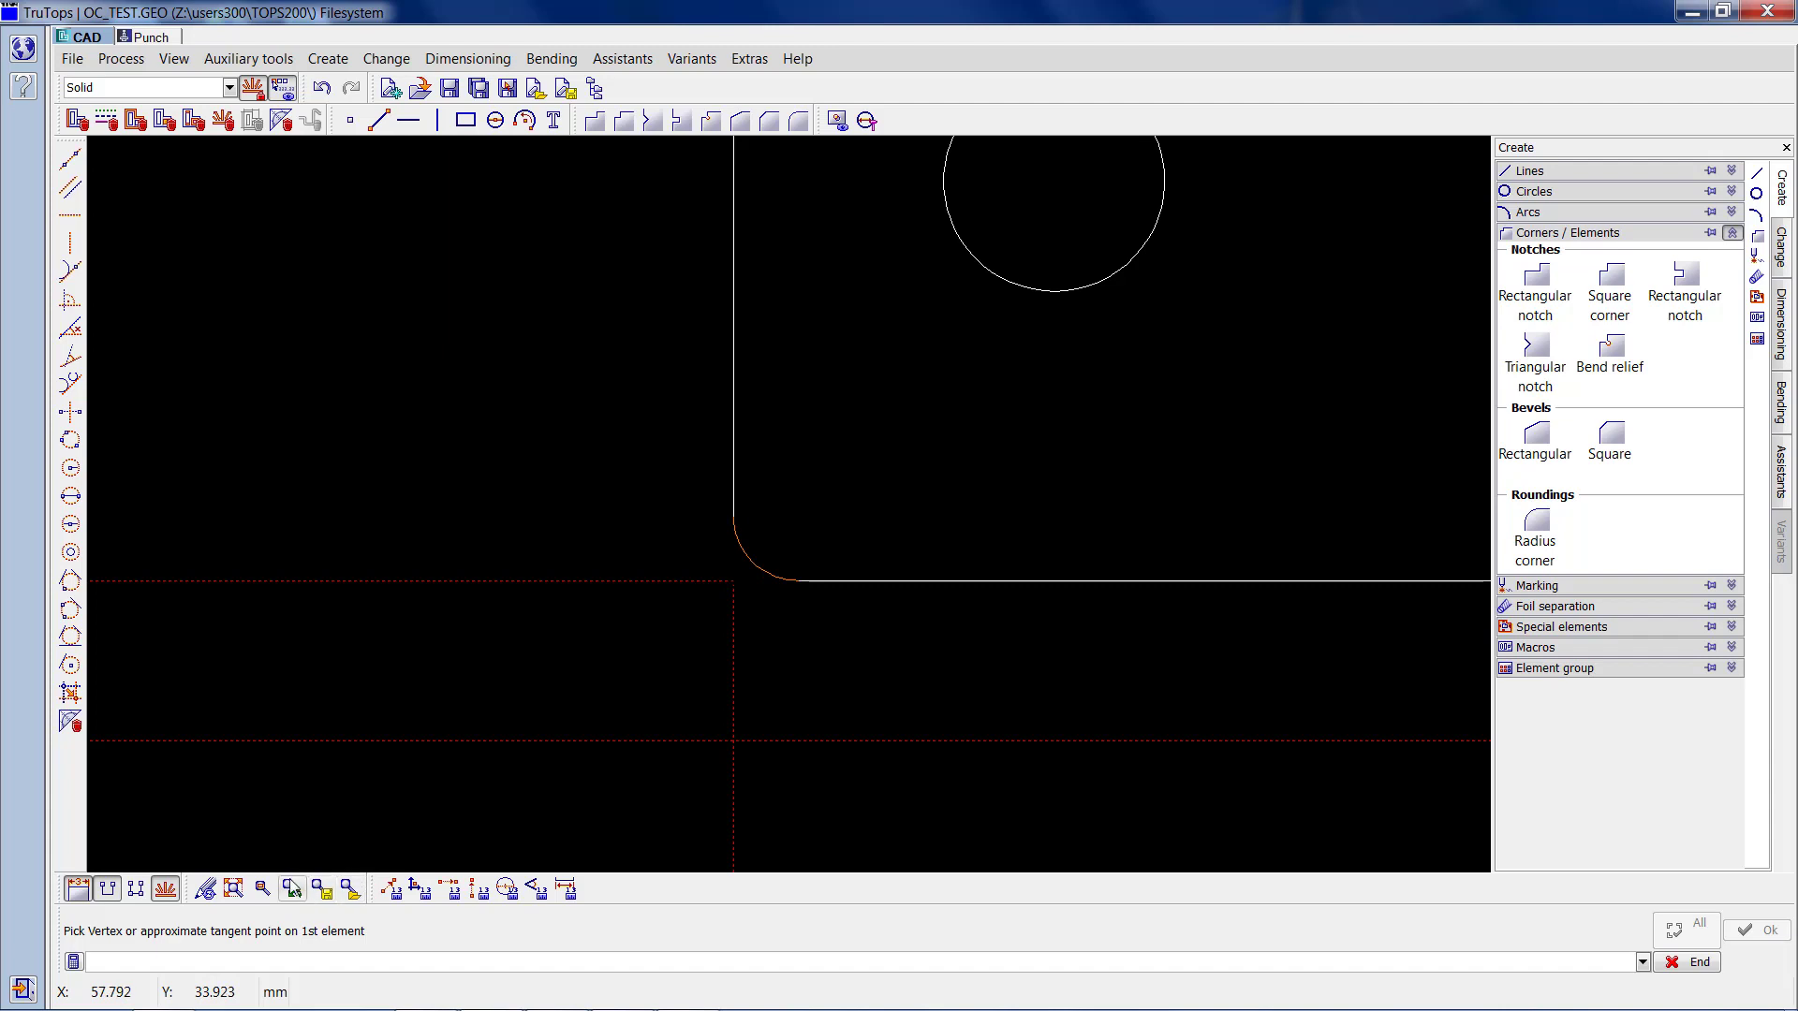
Round the second closed corner with the same 2 mm fillet.
{"action": "left_click", "coordinate": [233, 889]}
{"action": "scroll", "coordinate": [459, 623], "scroll_direction": "up", "scroll_amount": 5}
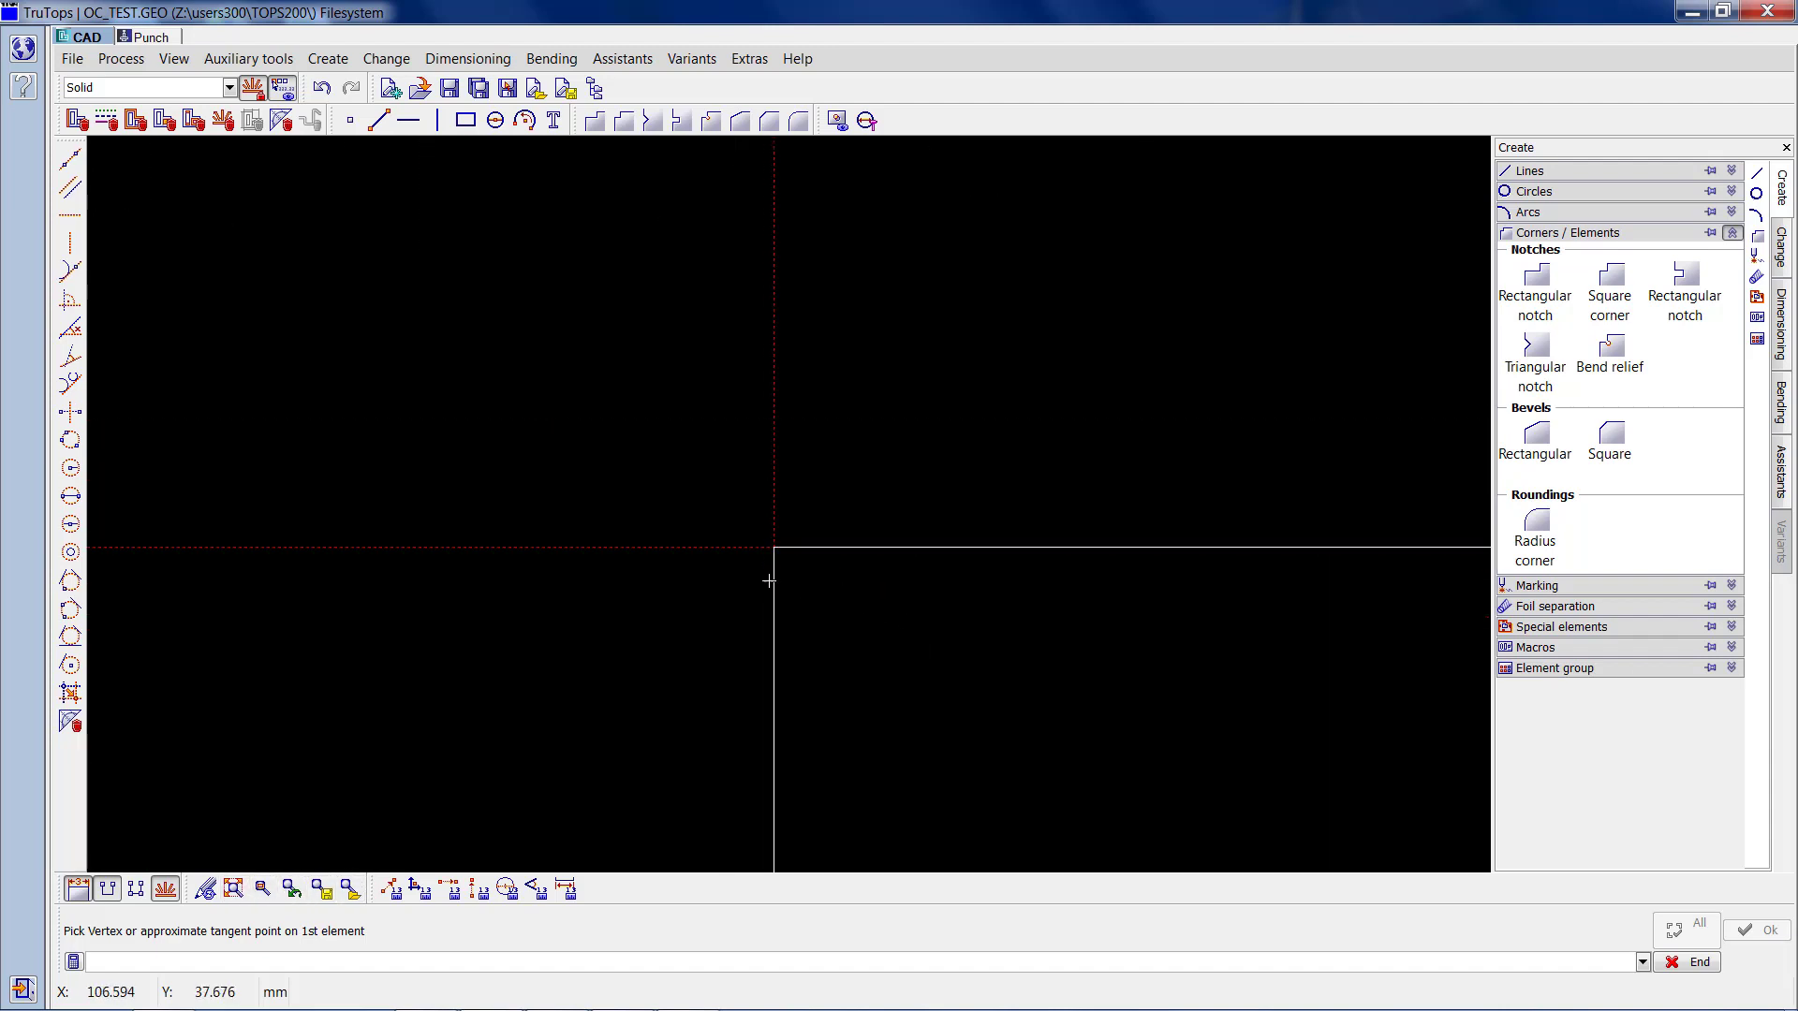
{"action": "left_click", "coordinate": [771, 578]}
{"action": "left_click", "coordinate": [777, 547]}
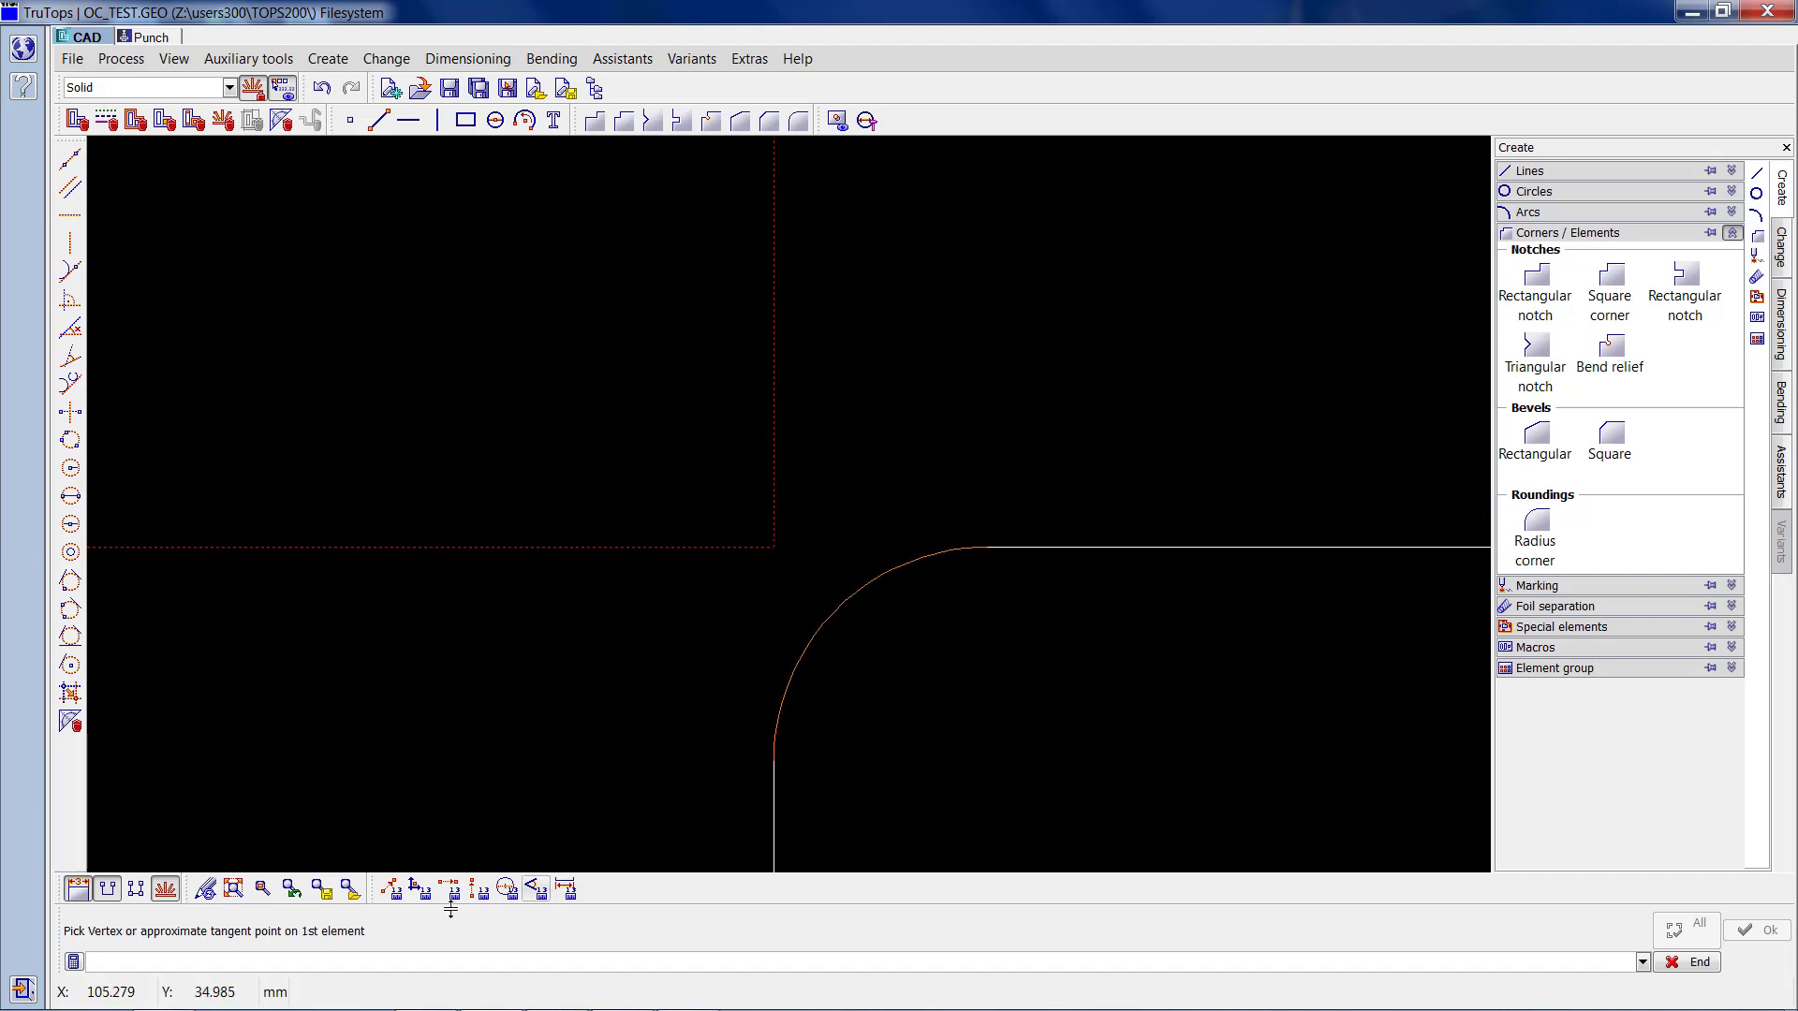
{"action": "left_click", "coordinate": [231, 891]}
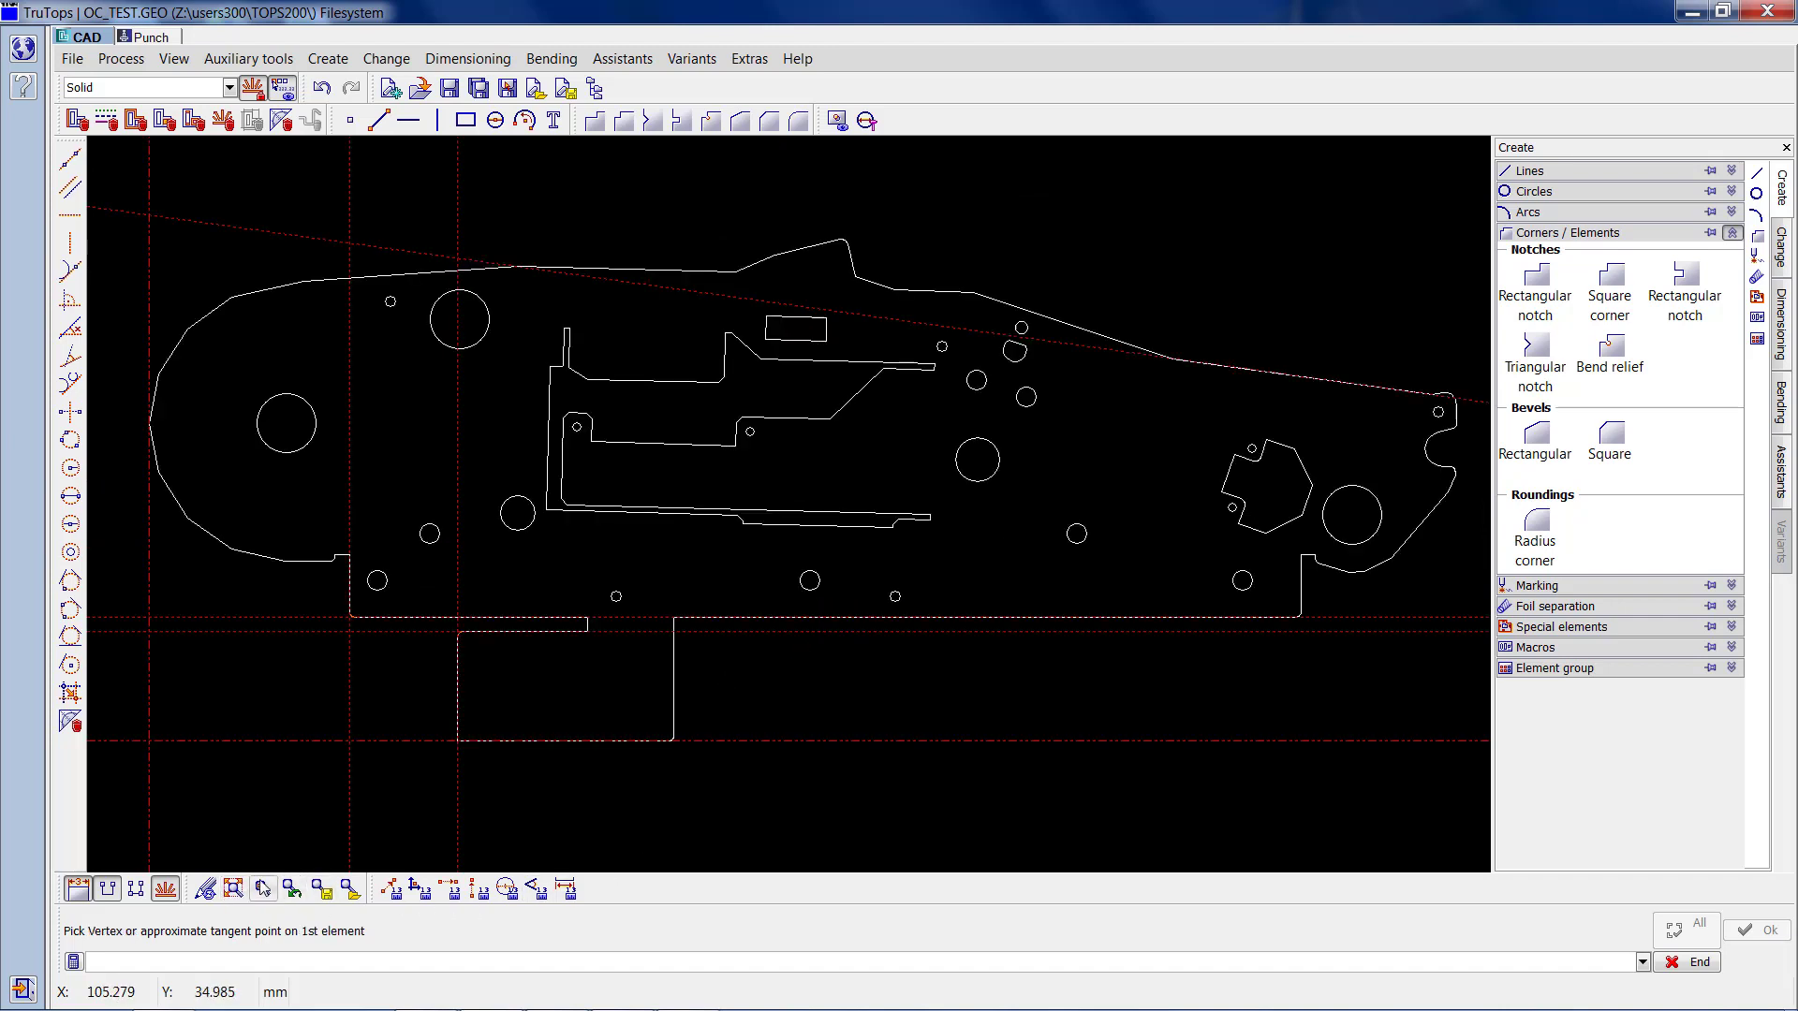